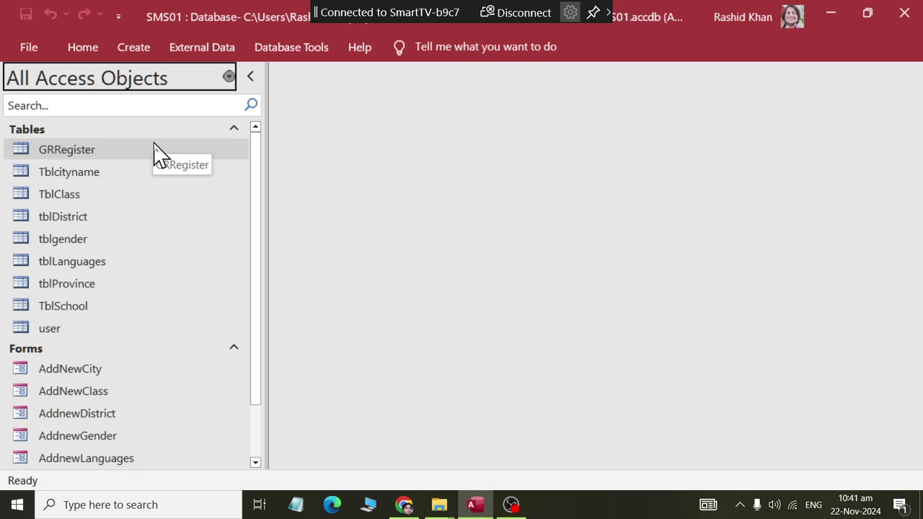
Create a basic report from the GRRegister table
scroll(126, 339, down, 1)
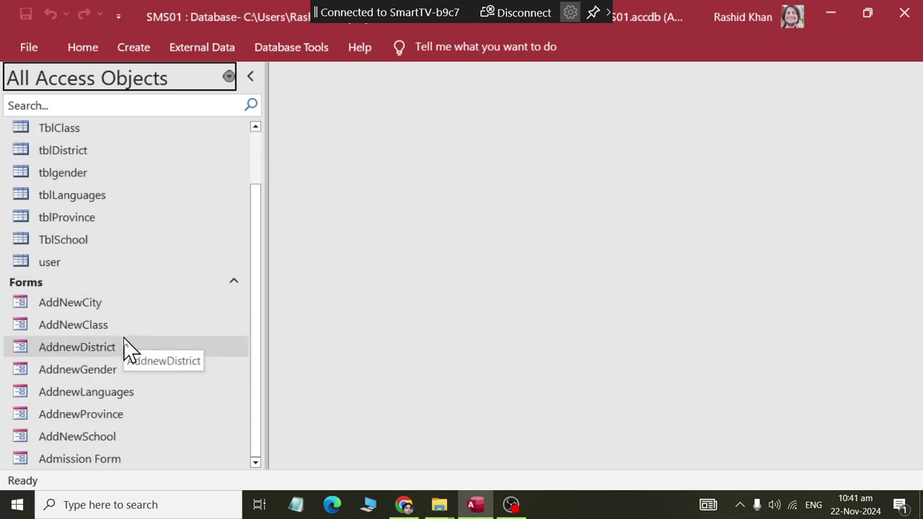
scroll(96, 201, up, 1)
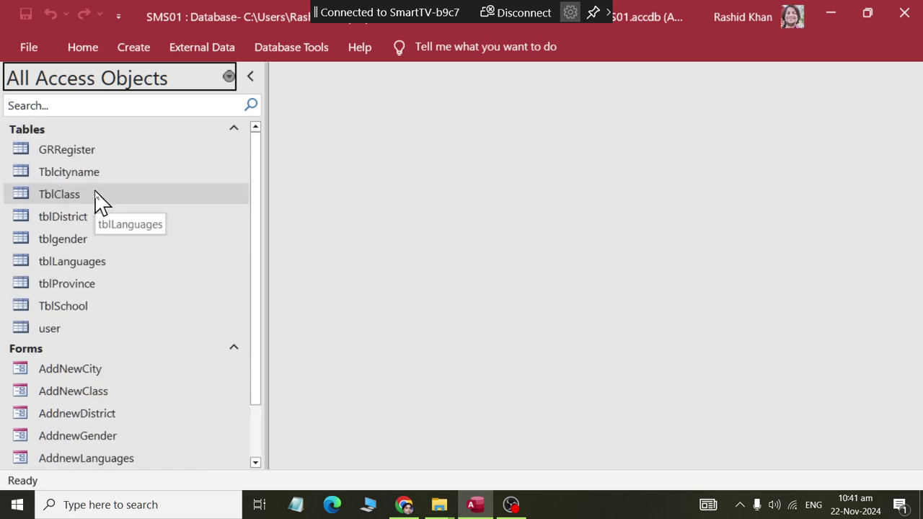
click(101, 153)
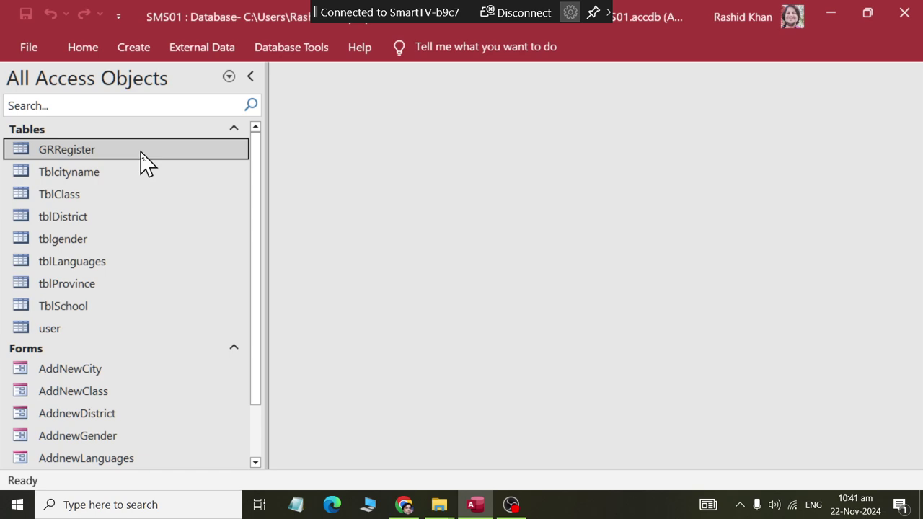
click(136, 50)
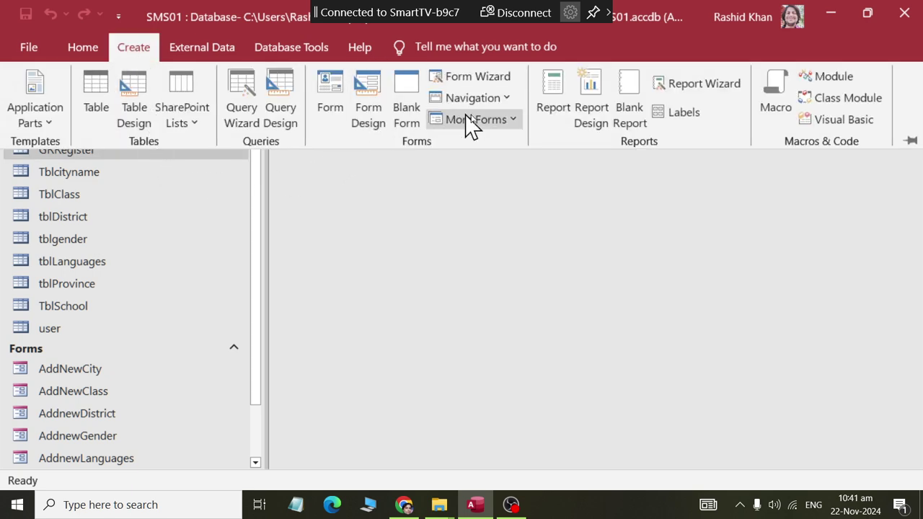
click(552, 115)
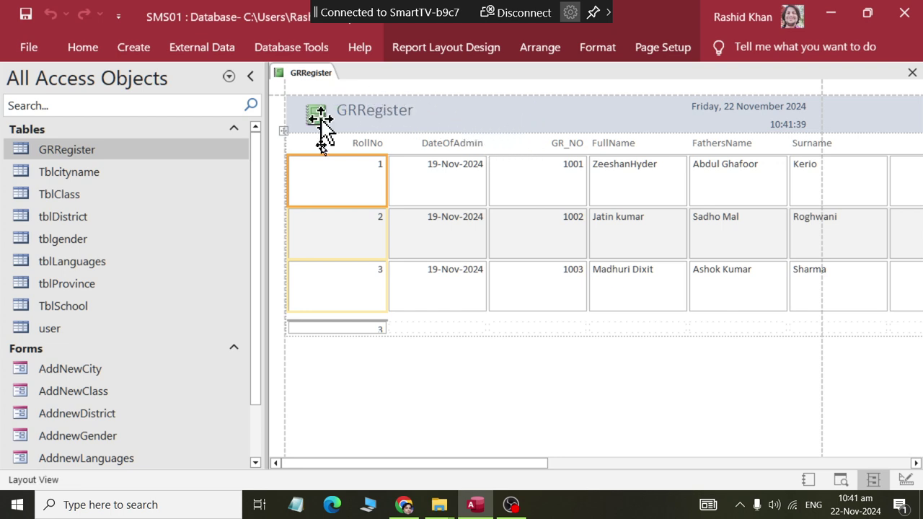
Save the new report as "All Students report" and close it
drag(385, 465, 315, 440)
key(ctrl+s)
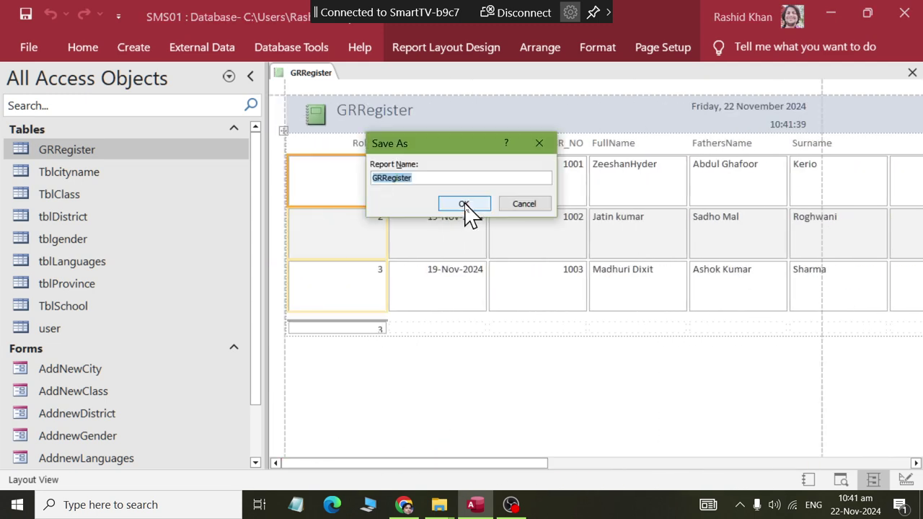
text(All Student)
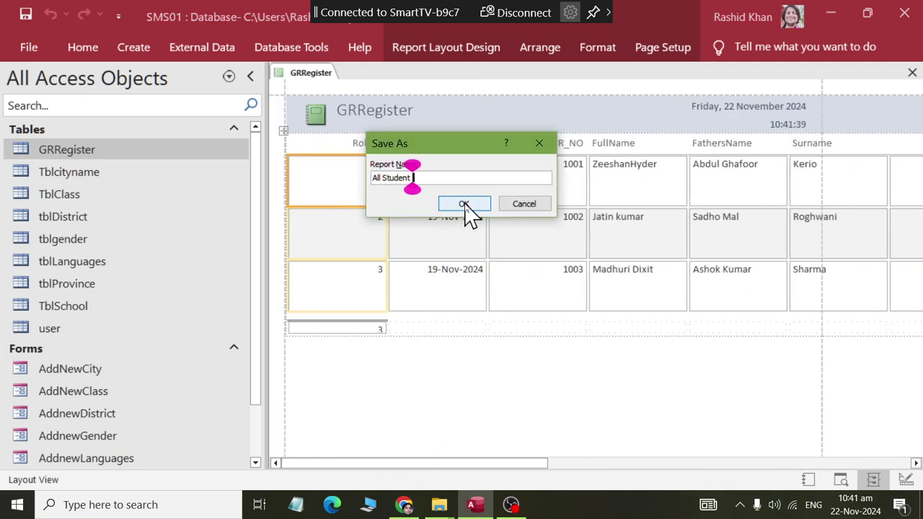
text(s report)
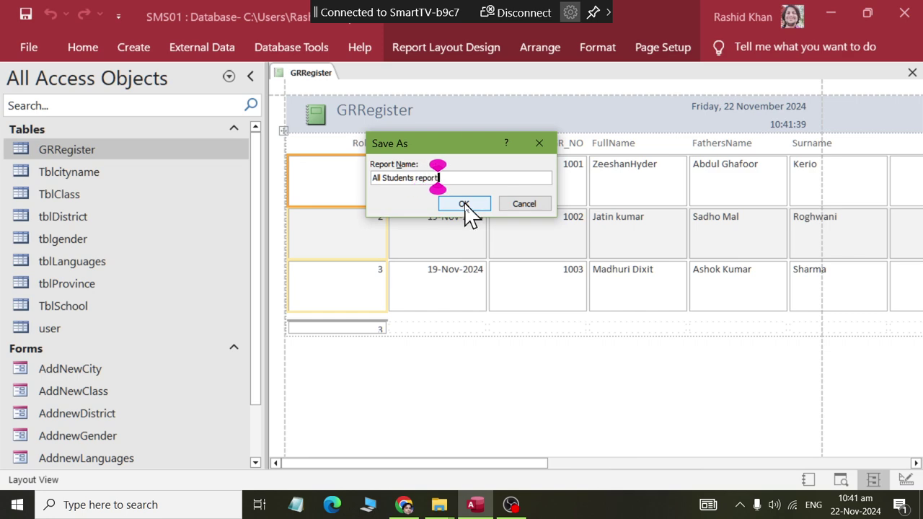
click(465, 204)
right_click(325, 73)
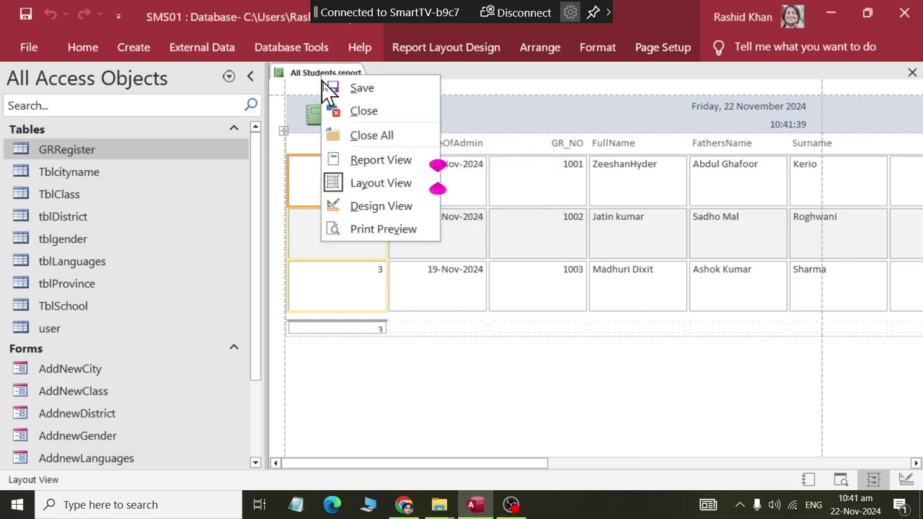
click(353, 112)
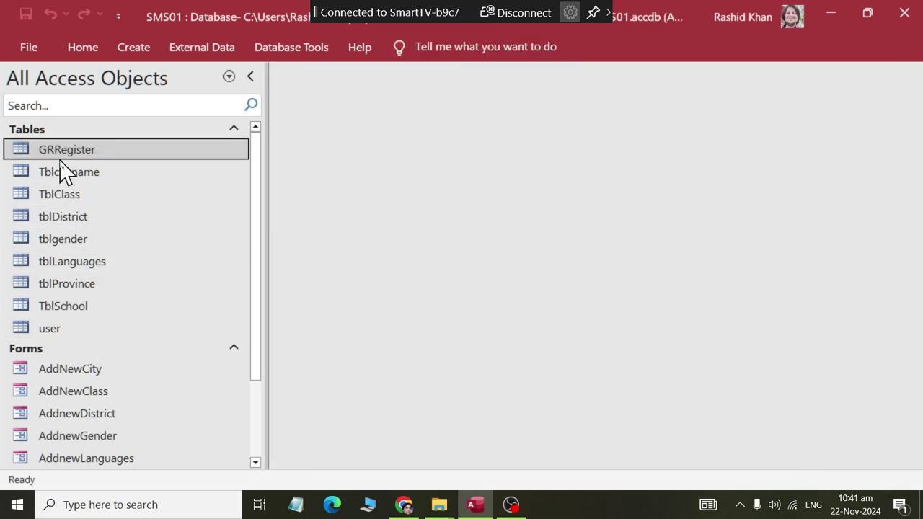
Create a blank report, list the fields of all tables, and add the RollNo field from GRRegister to it
click(132, 47)
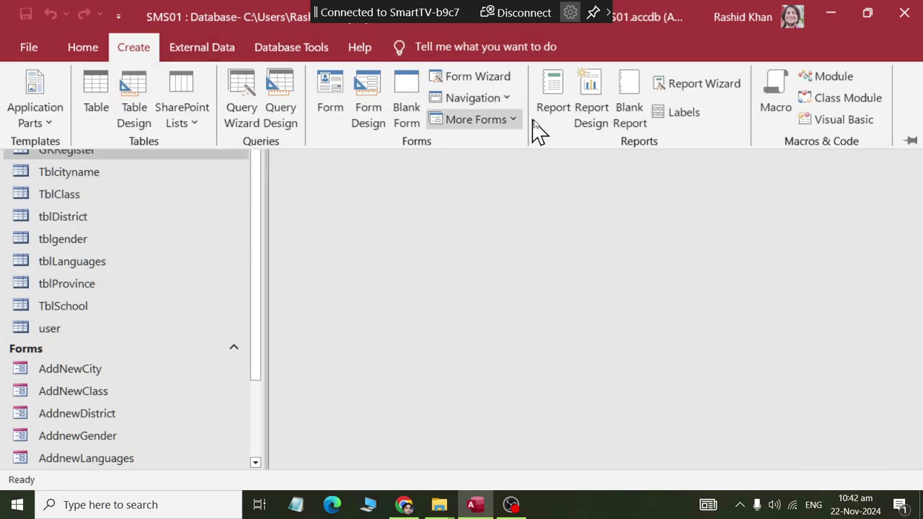
click(635, 121)
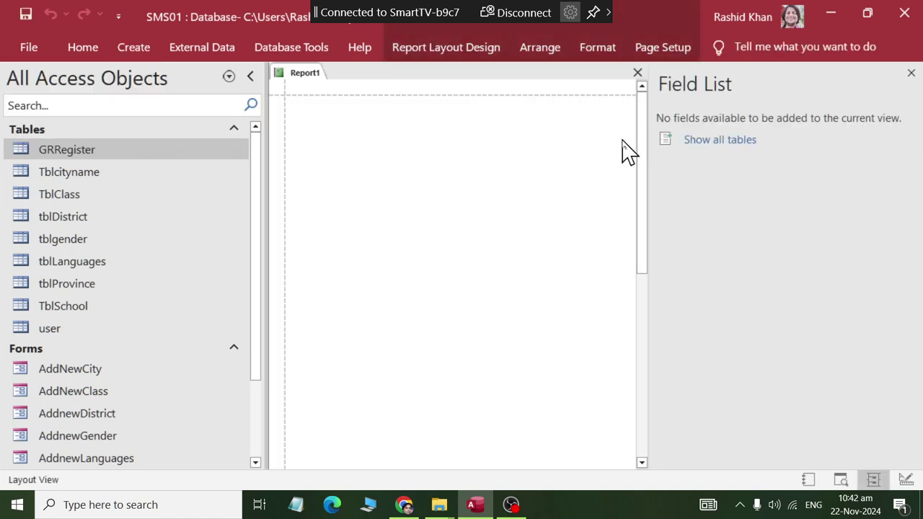
click(721, 140)
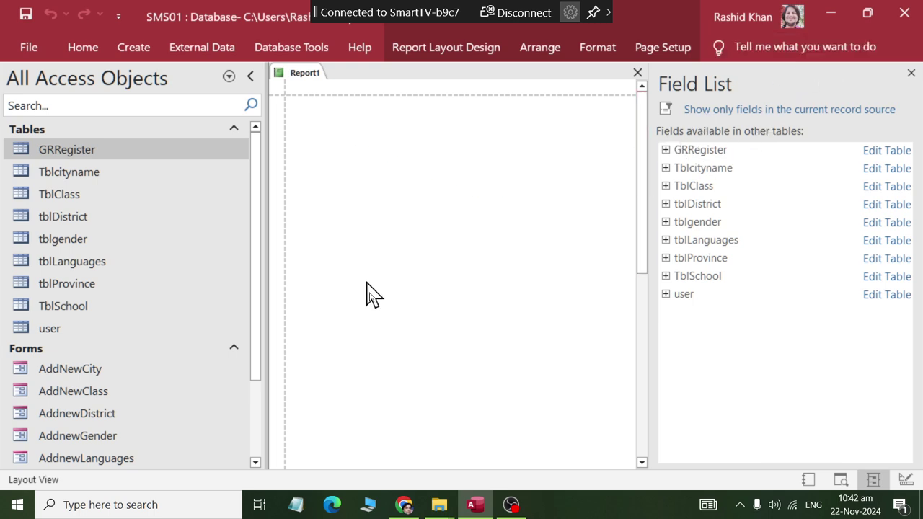
click(681, 151)
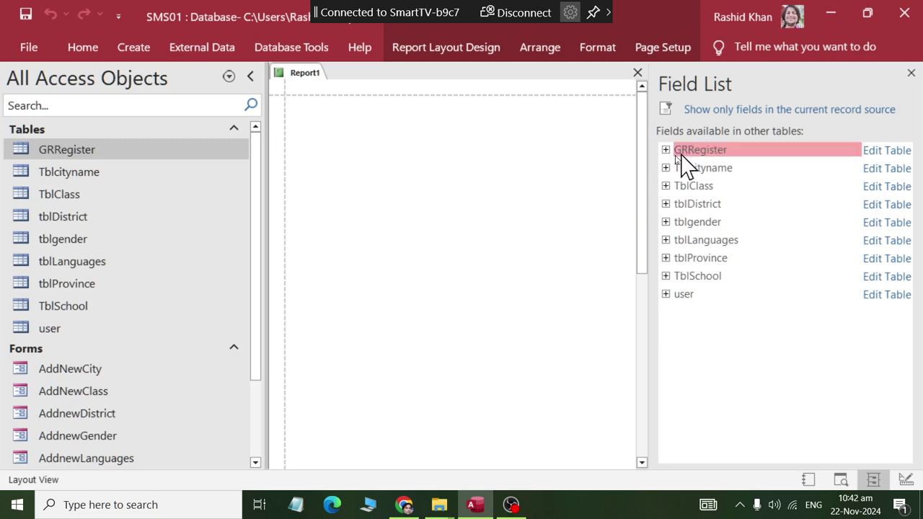
click(665, 150)
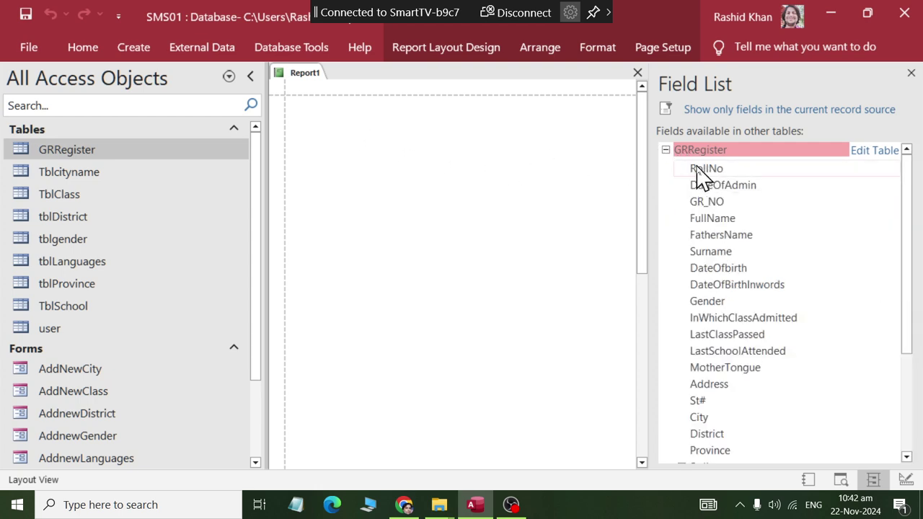
drag(706, 173, 349, 130)
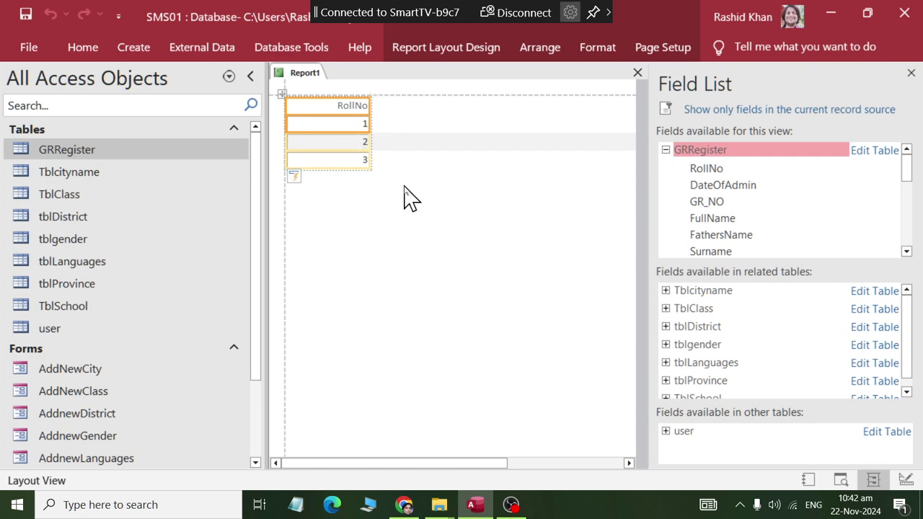
Close the blank report without saving it
right_click(326, 75)
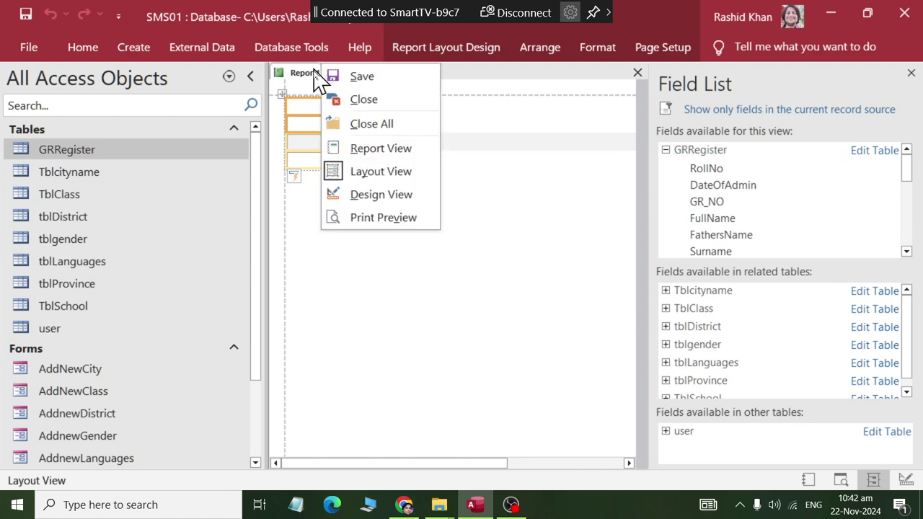
click(348, 100)
click(467, 292)
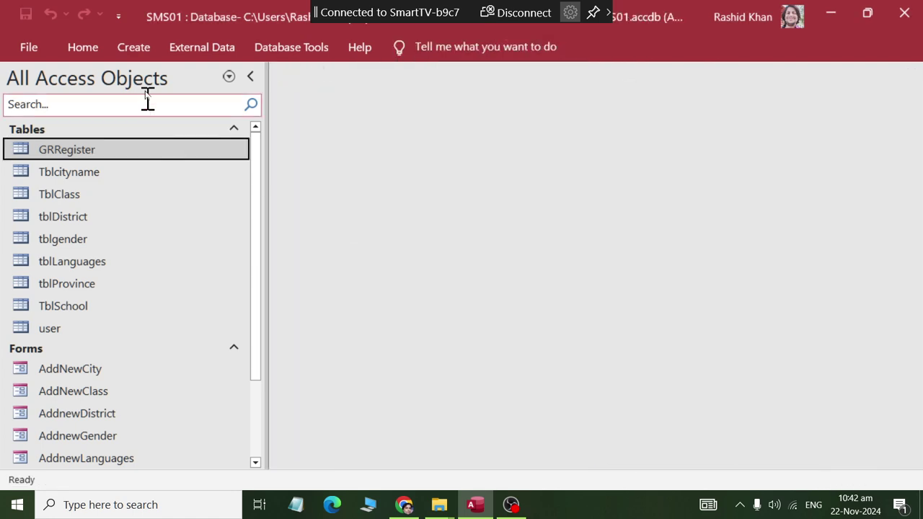
Start the Report Wizard for the GRRegister table and include all of its available fields
click(132, 47)
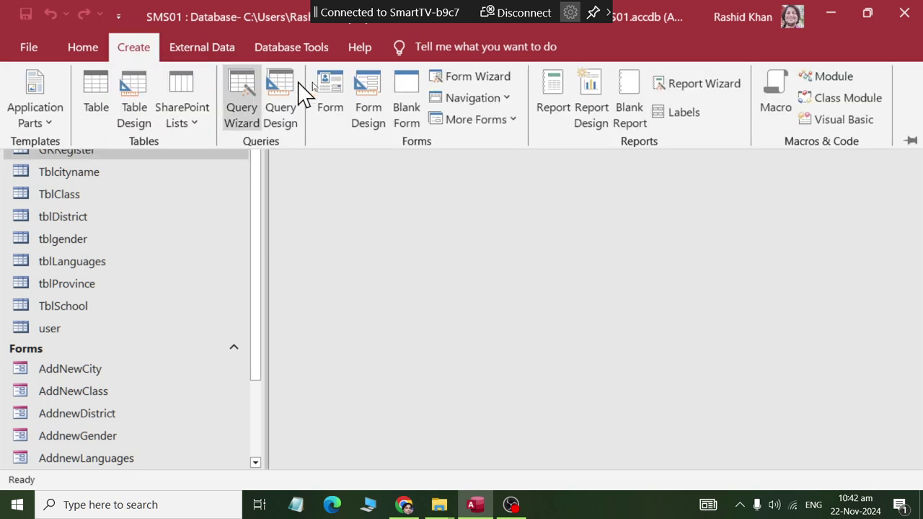
click(686, 92)
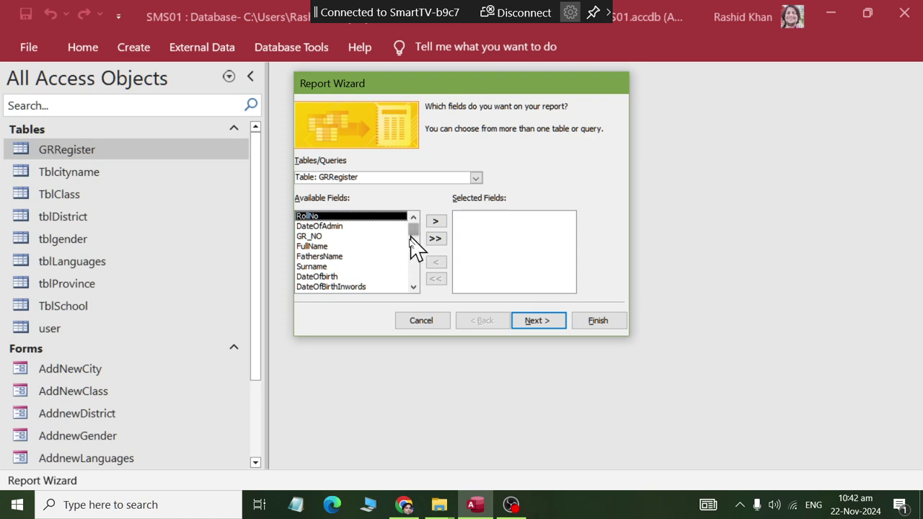
drag(410, 238, 429, 241)
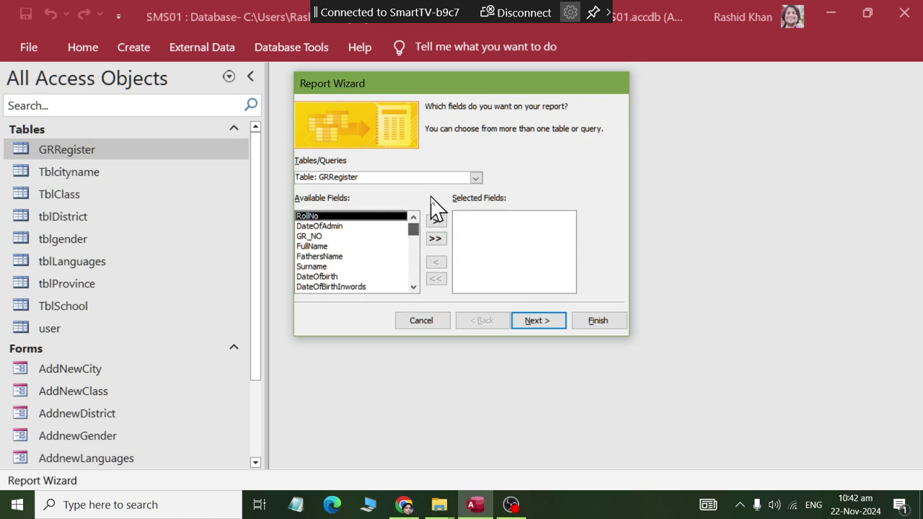
mouse_move(431, 205)
mouse_down()
mouse_move(432, 315)
mouse_move(443, 203)
mouse_up()
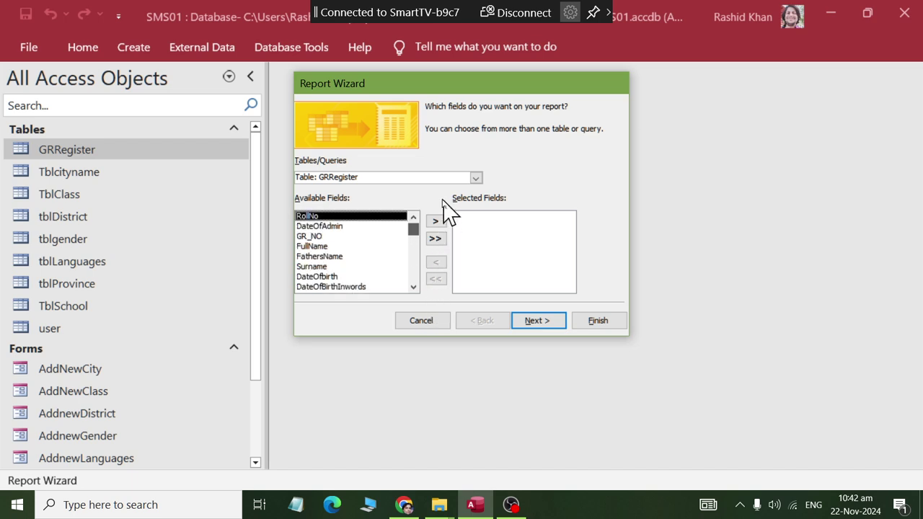
click(346, 247)
click(353, 225)
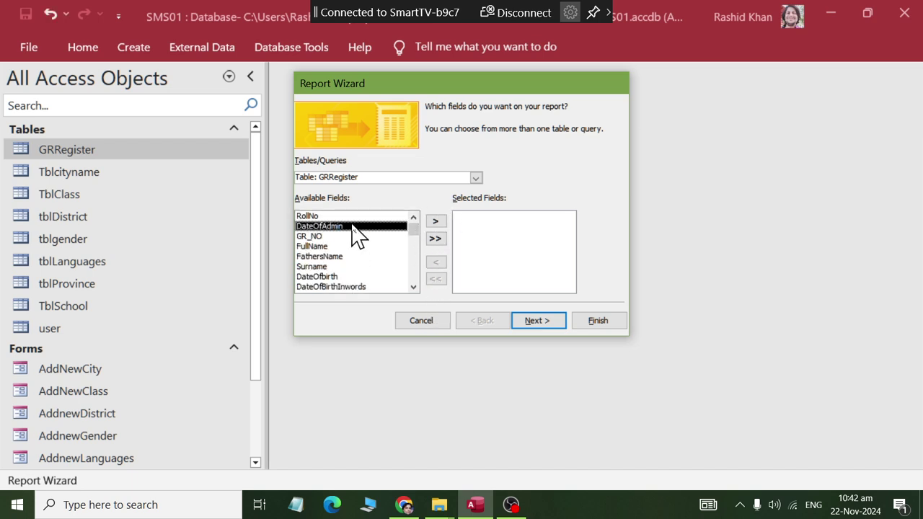
click(353, 217)
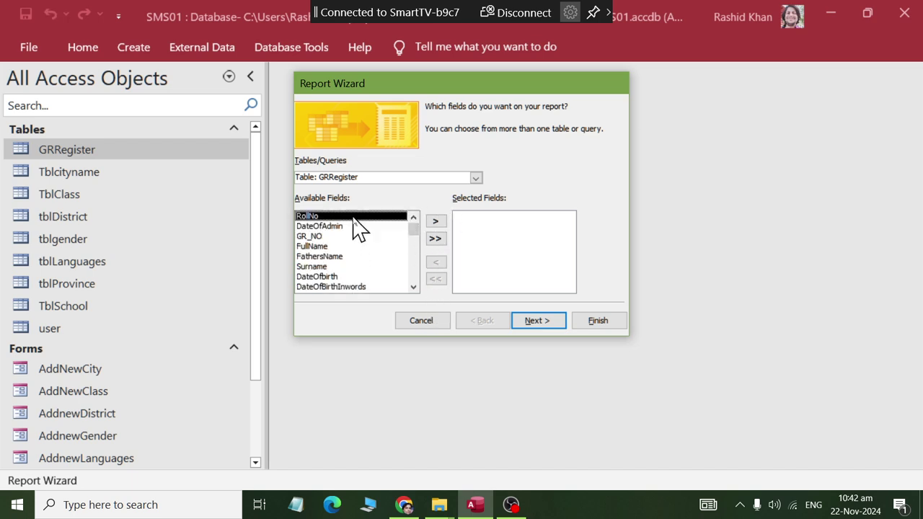
click(436, 239)
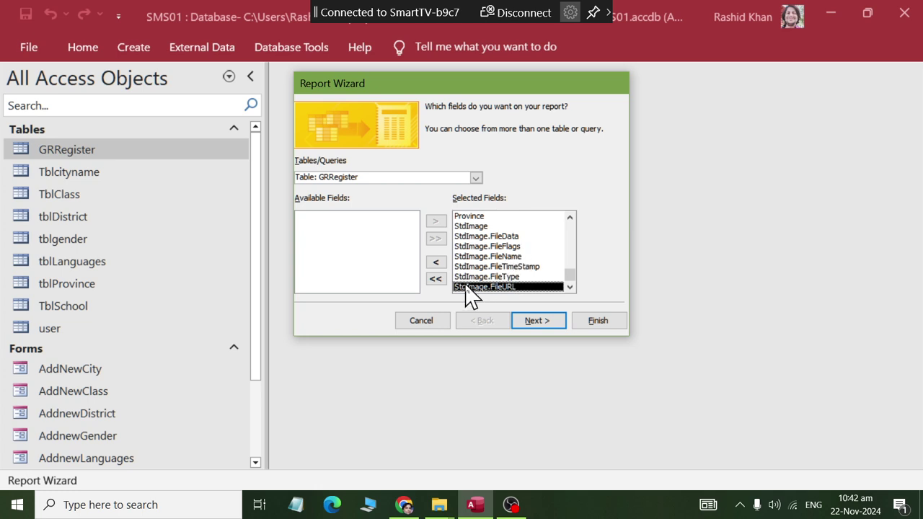
Remove the StdImage subfields FileURL, FileType, FileTimeStamp, FileName, FileFlags and FileData from the selected fields, keeping StdImage
click(436, 263)
click(435, 262)
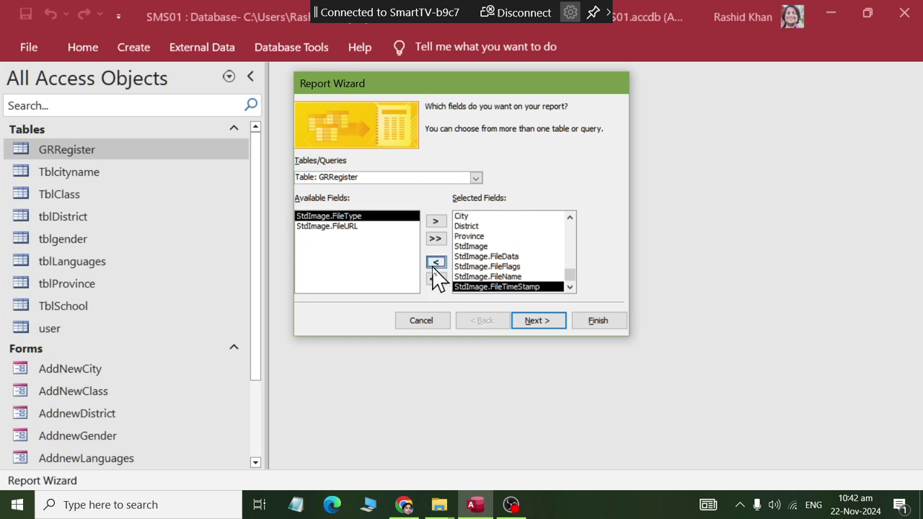
click(435, 262)
click(436, 262)
click(435, 263)
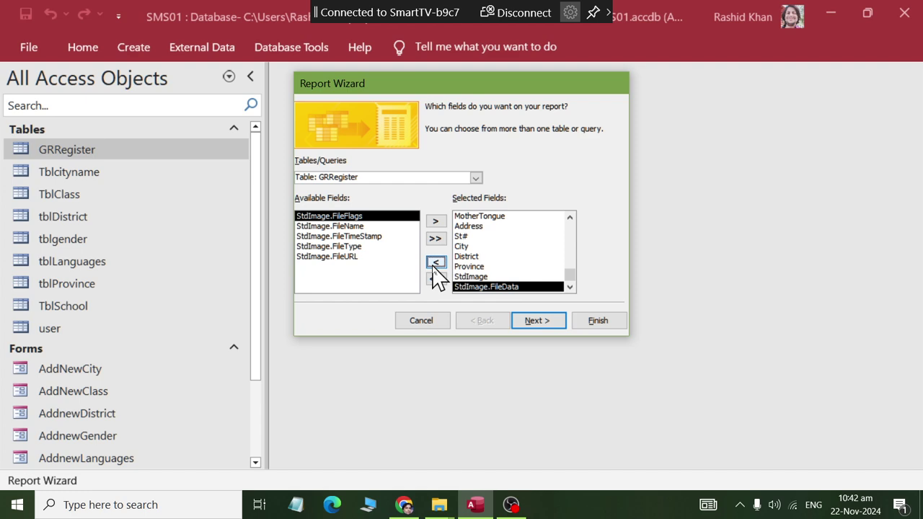
click(436, 262)
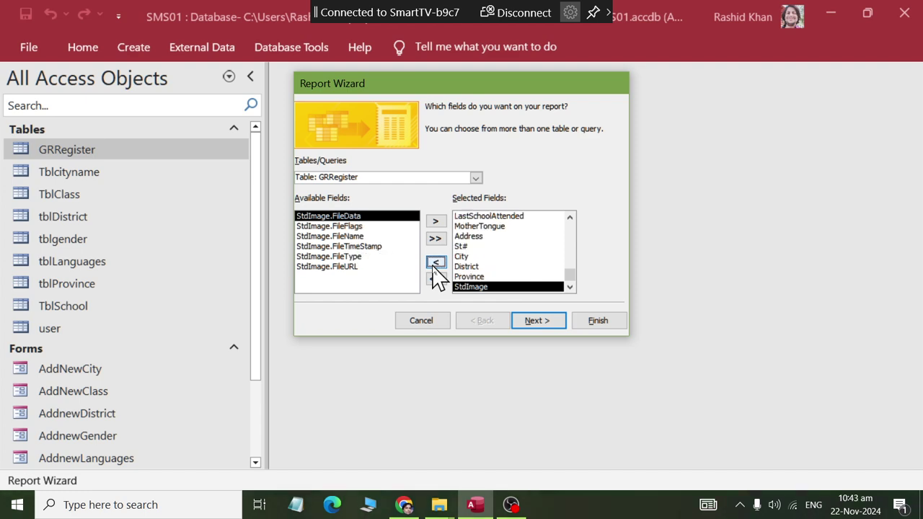
Skip grouping and sorting, and lay out the report as Columnar in Portrait orientation
click(543, 320)
click(545, 321)
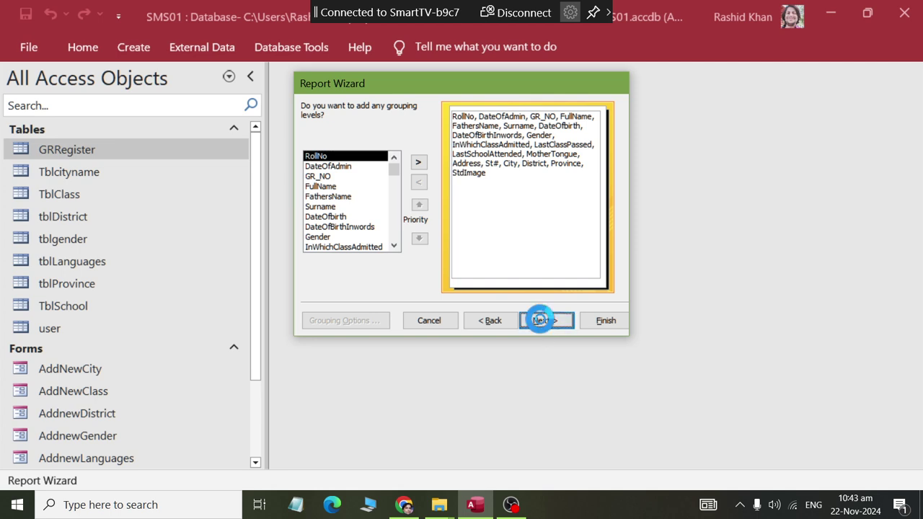
click(545, 321)
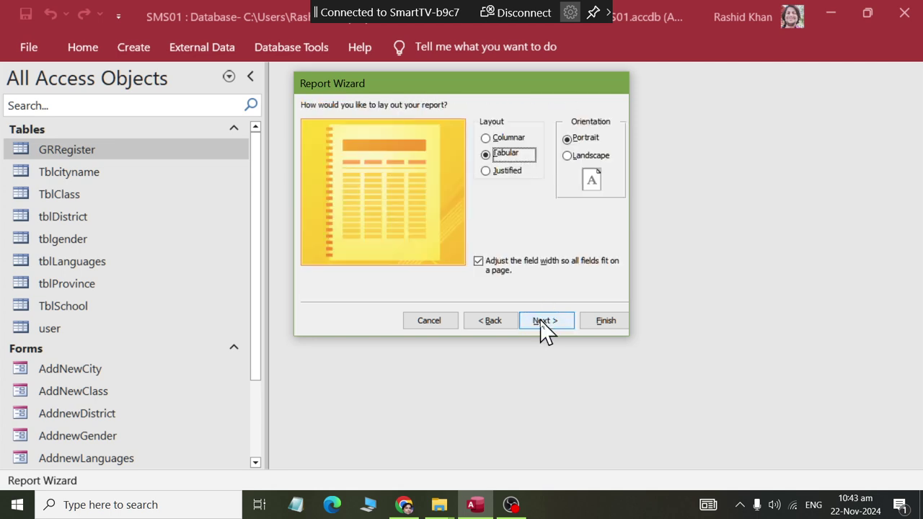
click(506, 139)
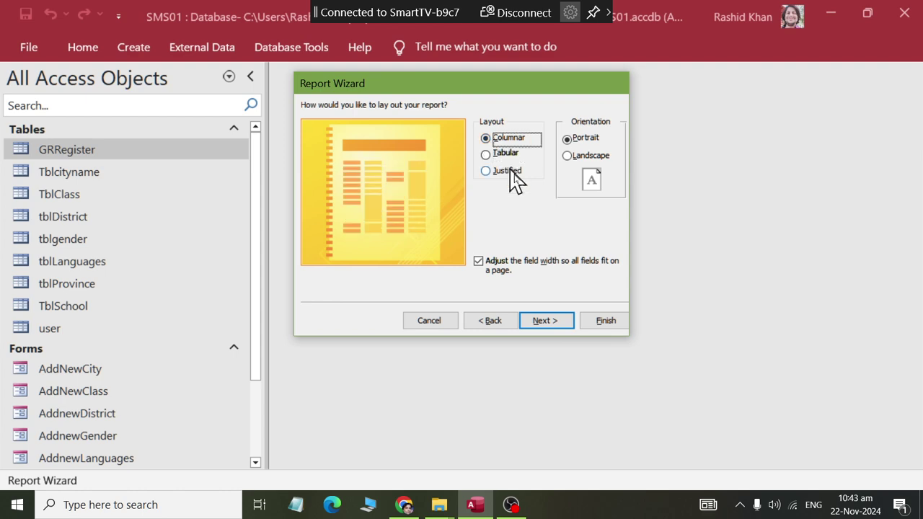
click(585, 137)
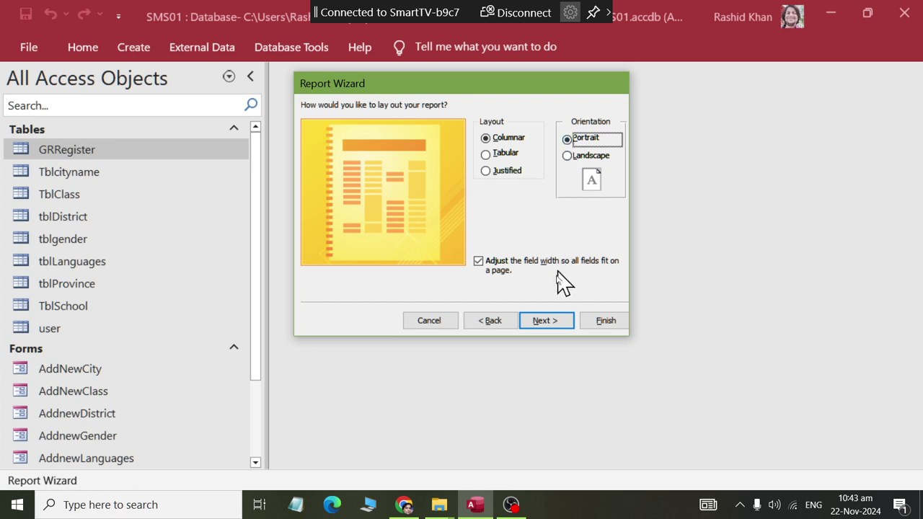
click(547, 322)
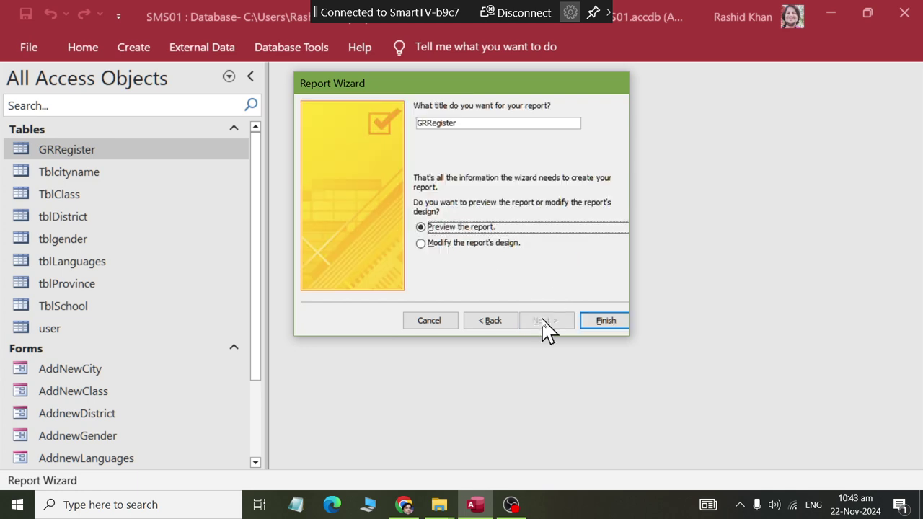
Title the report "Student Vertical Form" and finish the wizard with the report preview
double_click(466, 124)
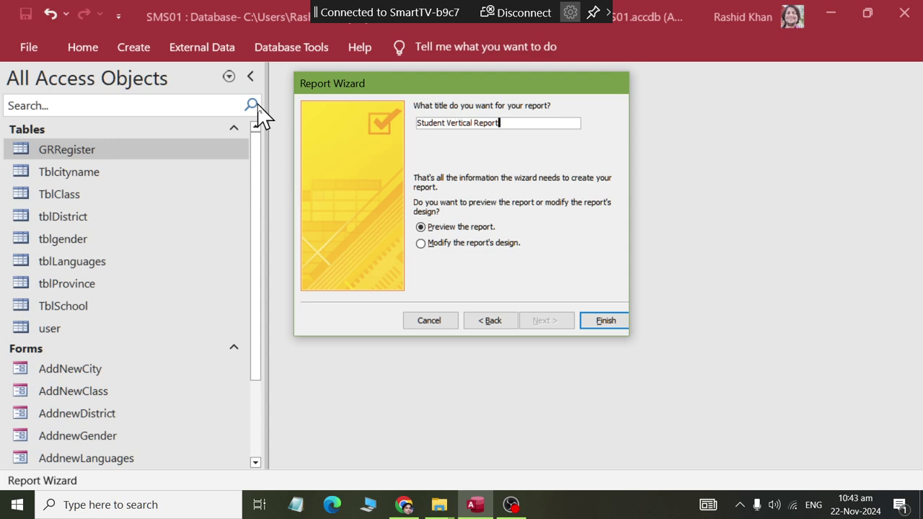
text(Student Vertical Form)
key(Return)
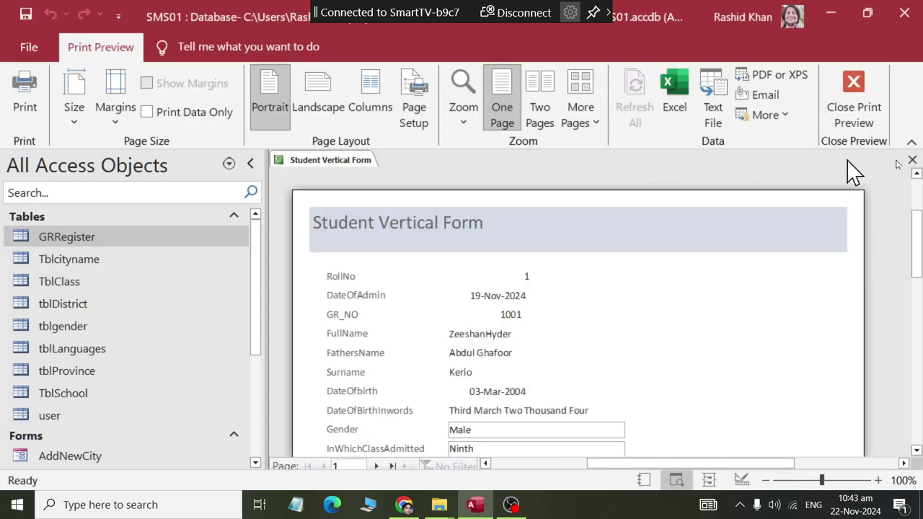
Switch the Student Vertical Form report from Print Preview to Layout View
scroll(598, 222, down, 5)
scroll(598, 222, down, 2)
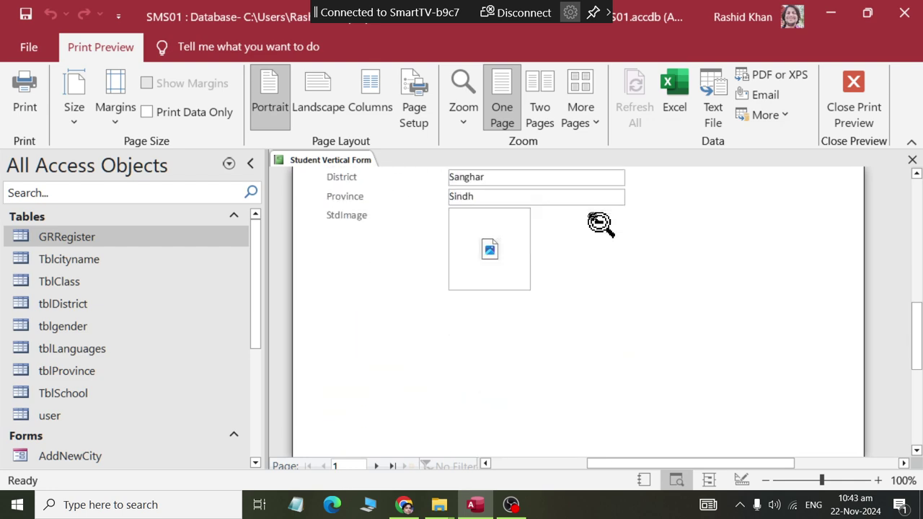
scroll(598, 222, up, 8)
scroll(600, 223, up, 1)
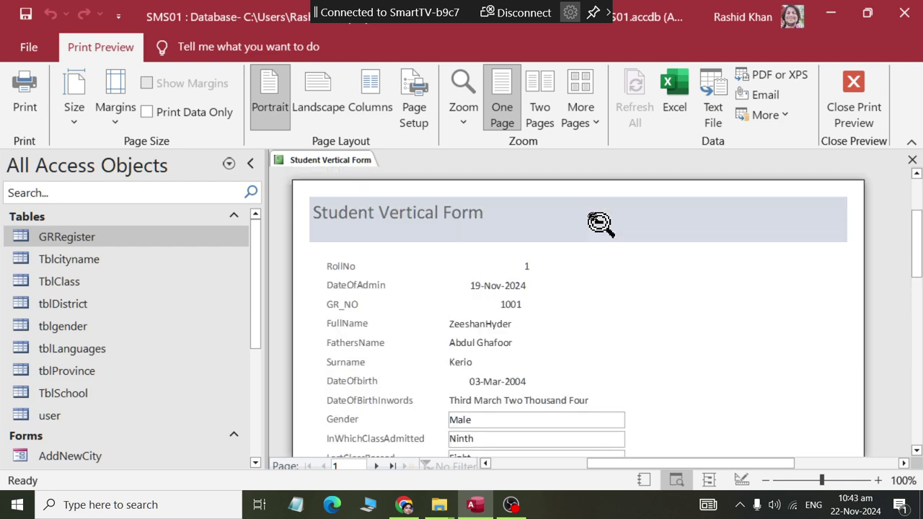
scroll(490, 209, down, 4)
scroll(480, 228, up, 5)
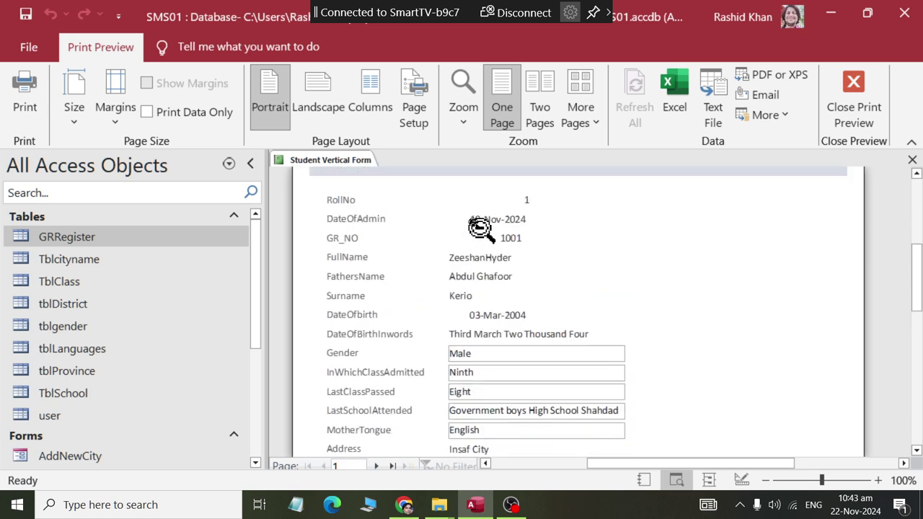
right_click(312, 163)
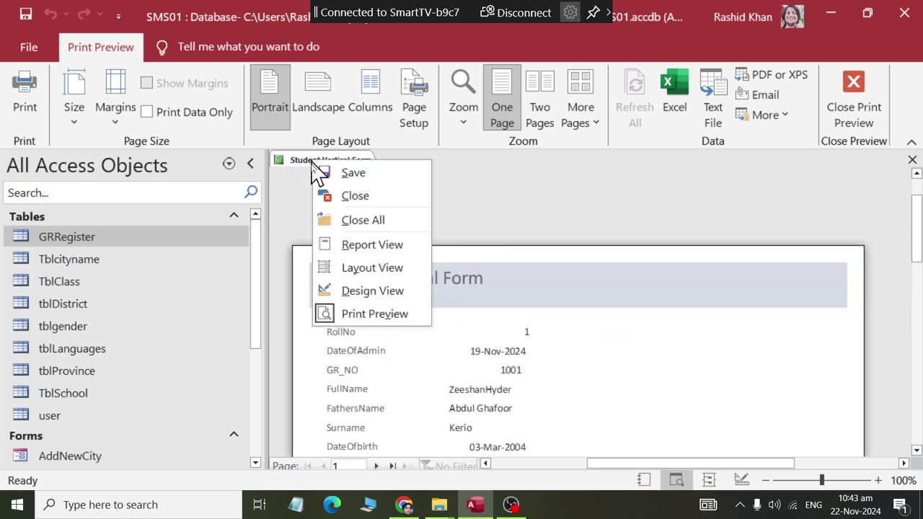
click(403, 268)
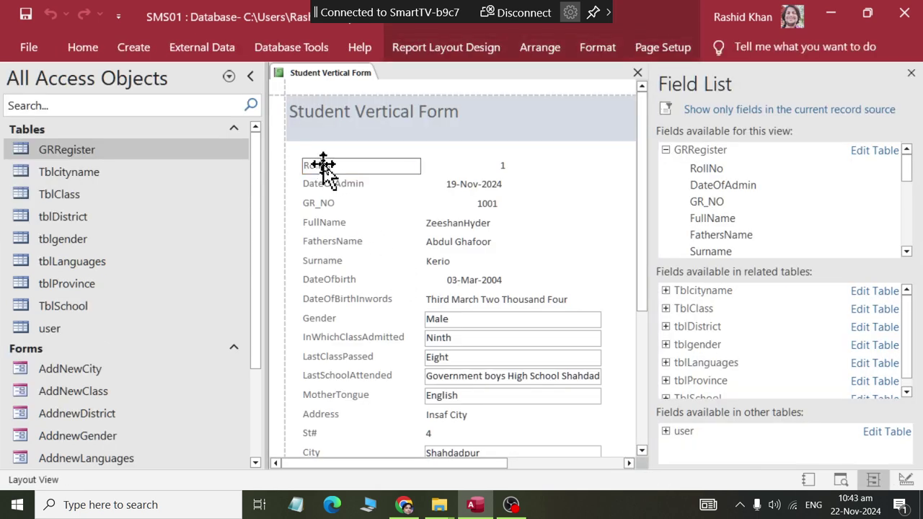
Try to select all the labels and fields of the report at once
click(468, 167)
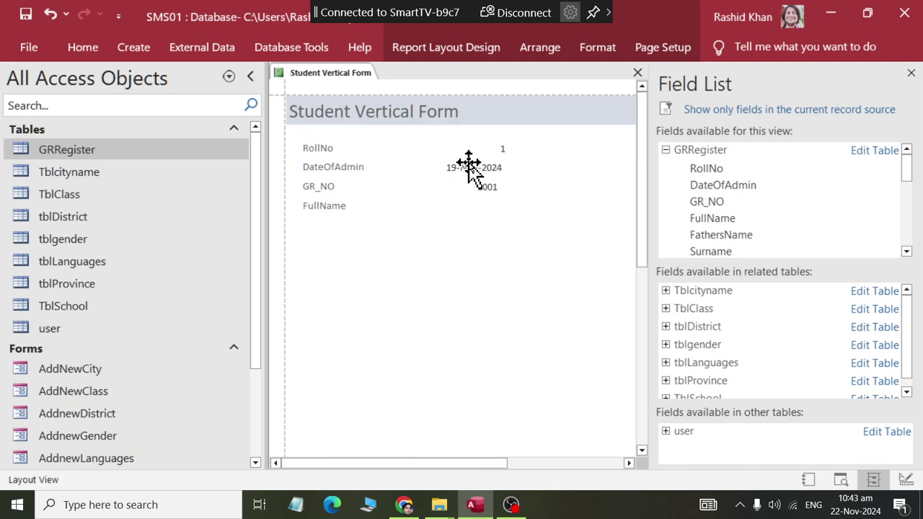
click(353, 148)
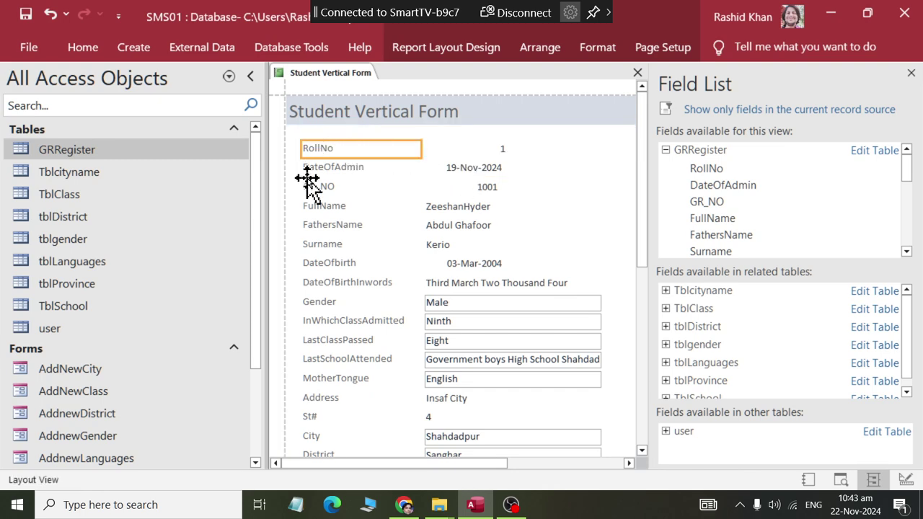
key(ctrl+a)
click(330, 189)
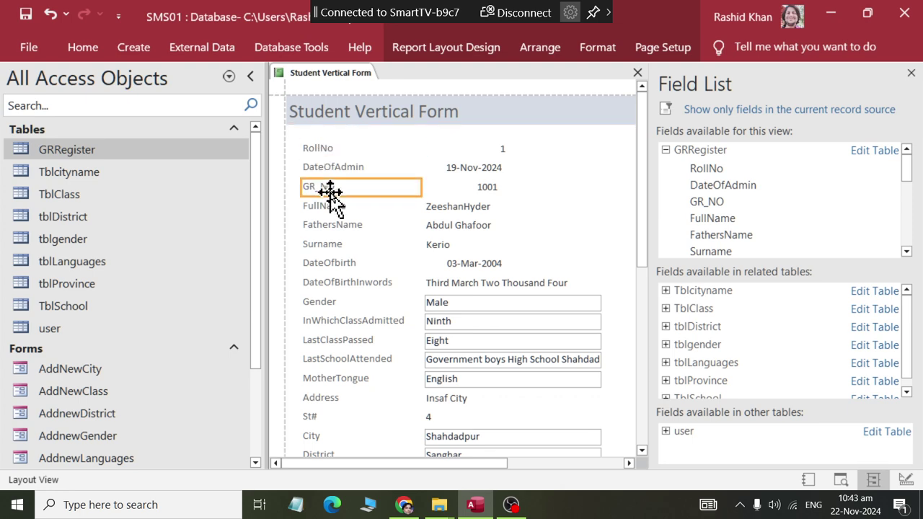
click(353, 283)
click(364, 355)
scroll(370, 336, down, 6)
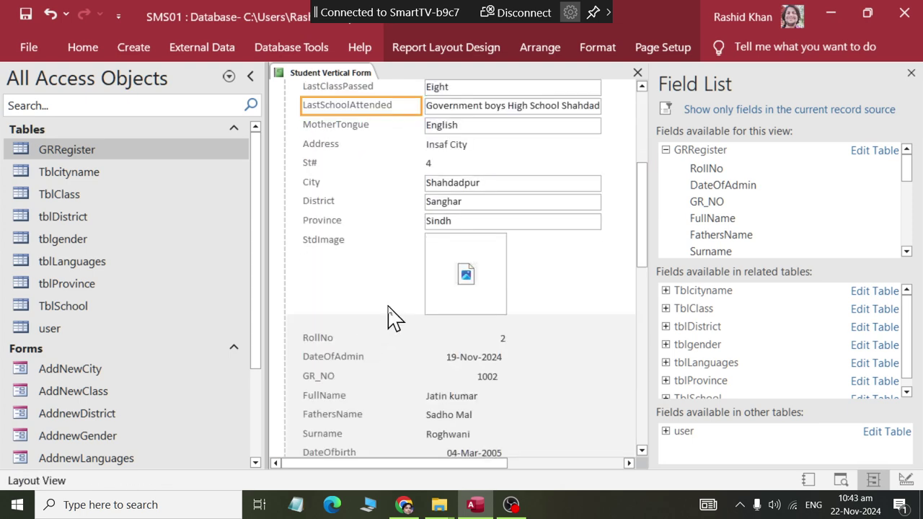
Close the Field List to give the report layout the full width
click(911, 74)
scroll(548, 224, up, 6)
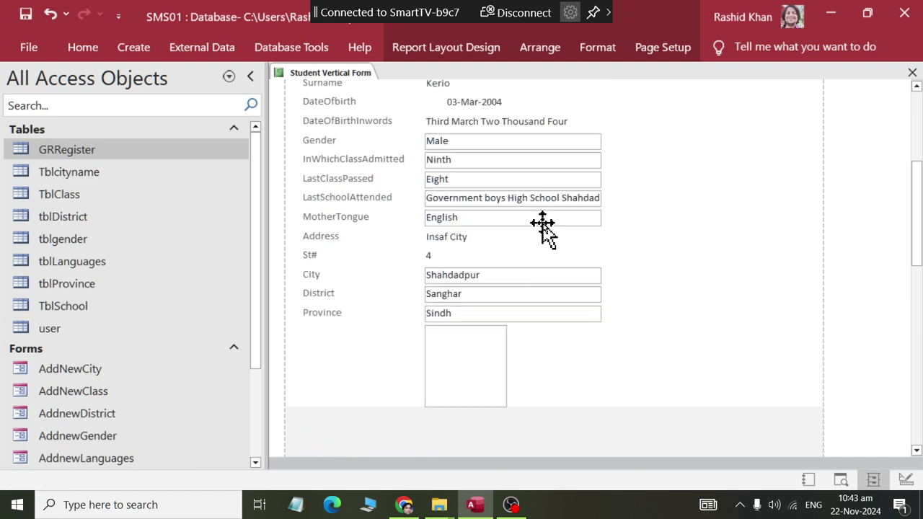
click(678, 152)
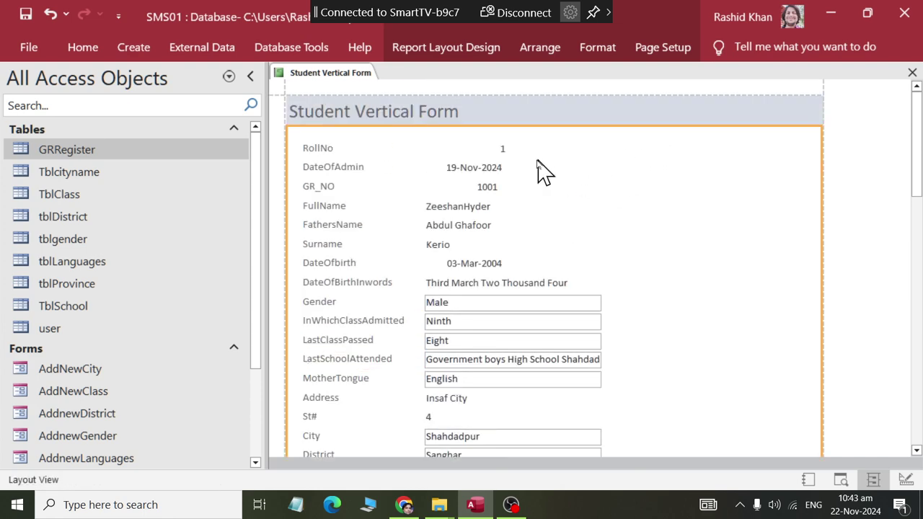
Try to build a multiple selection from the RollNo, Gender, Surname, GR_NO and DateOfAdmin controls
click(486, 149)
ctrl+click(319, 151)
ctrl+click(433, 303)
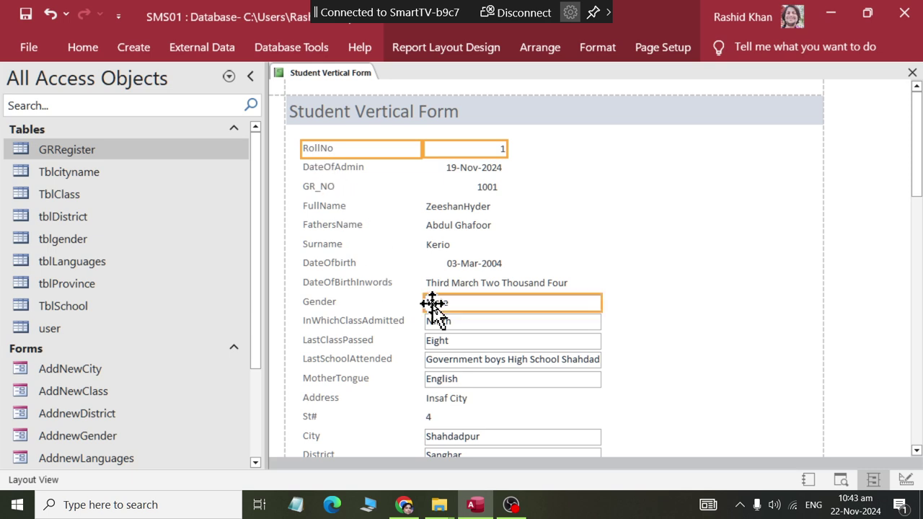
ctrl+click(439, 245)
click(454, 219)
click(475, 187)
ctrl+click(473, 170)
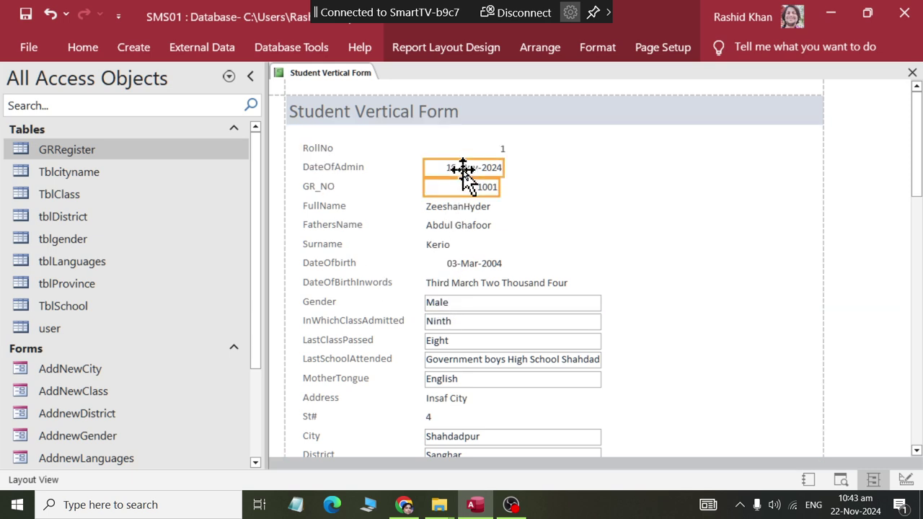
click(341, 148)
Open the report in Design View and select every label and field in the Detail section
right_click(330, 75)
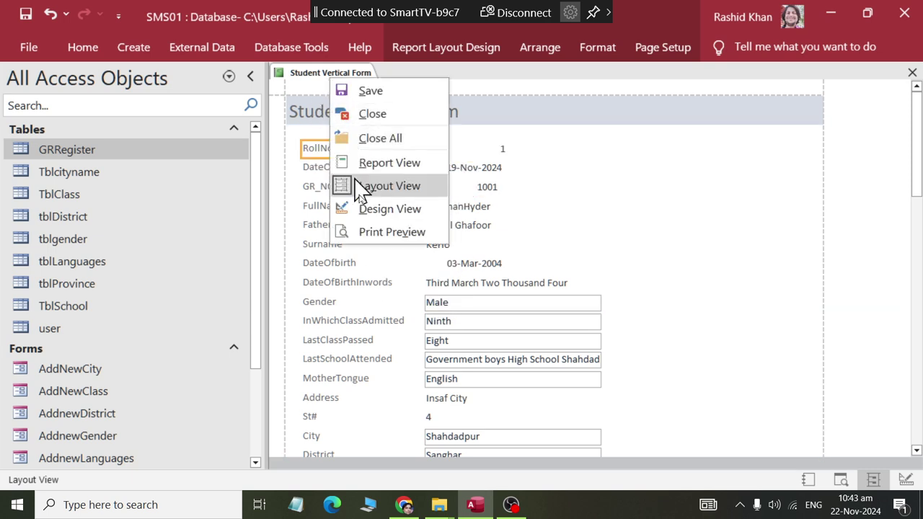
click(382, 208)
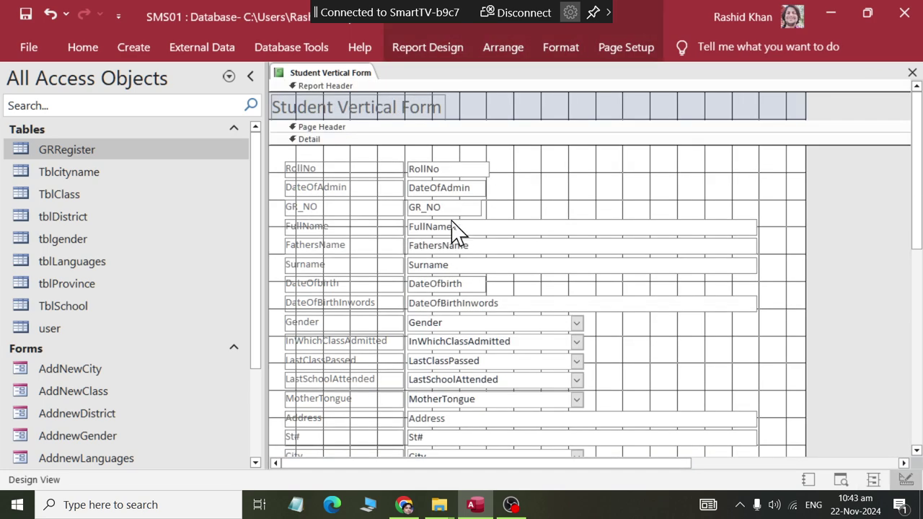
drag(281, 162, 681, 352)
scroll(615, 357, up, 10)
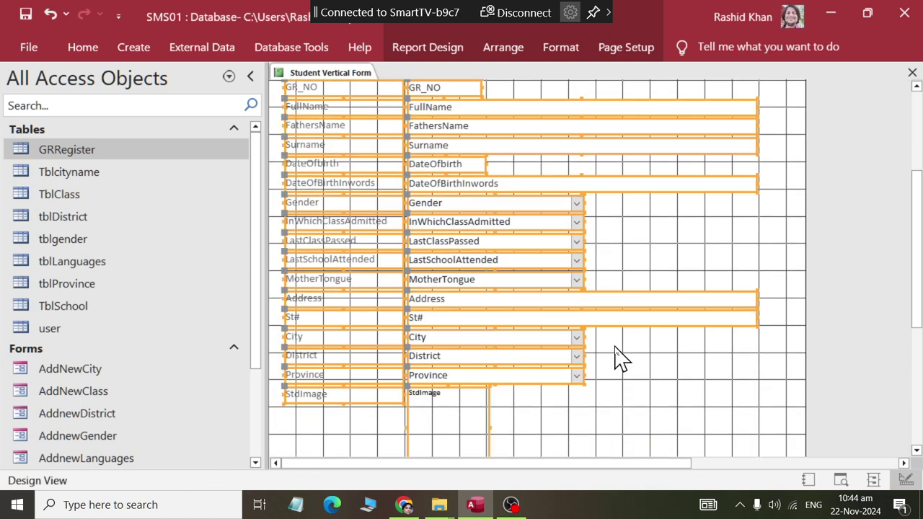
click(500, 51)
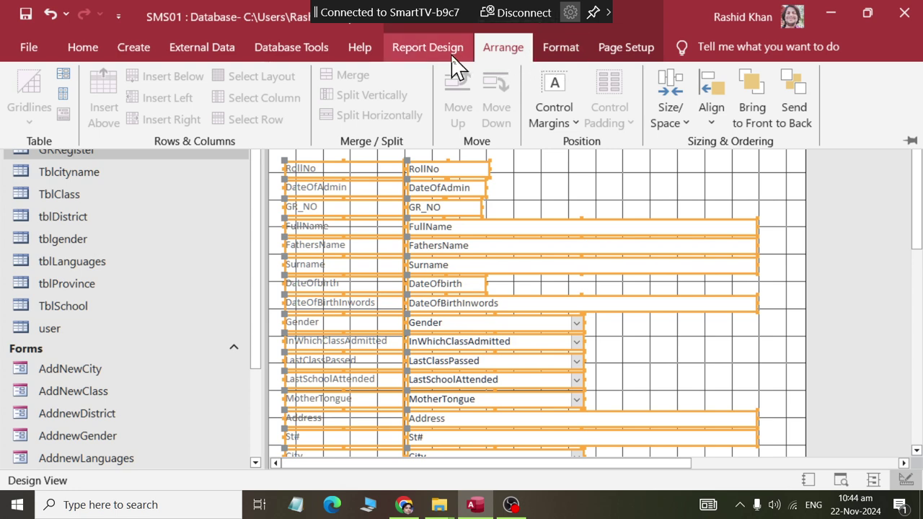
click(454, 63)
click(514, 49)
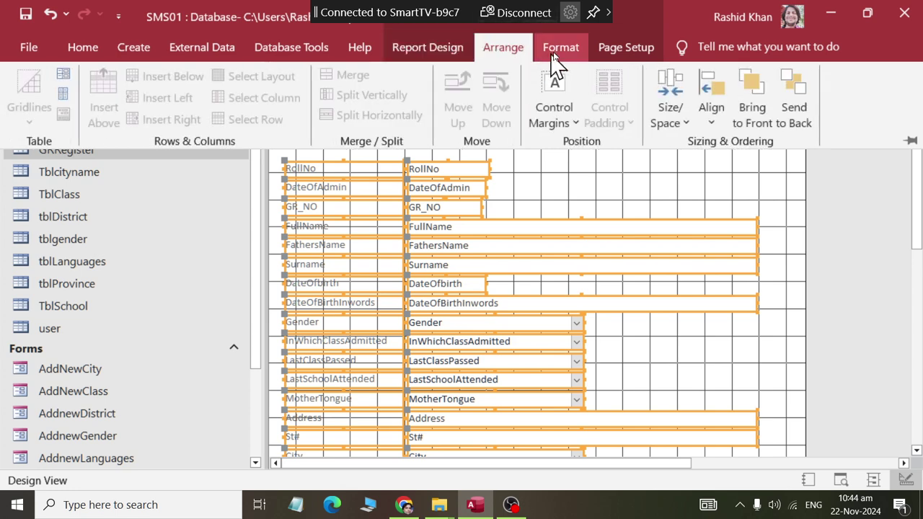
click(559, 48)
click(618, 56)
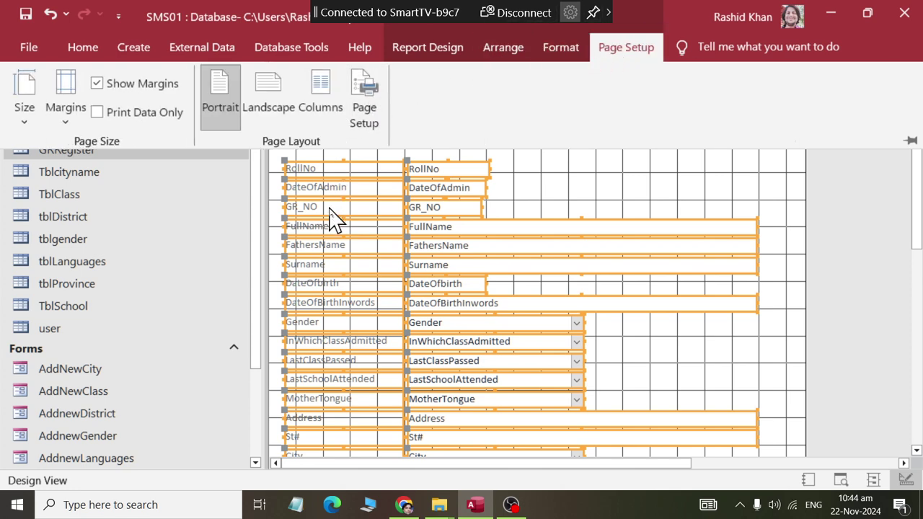
click(920, 230)
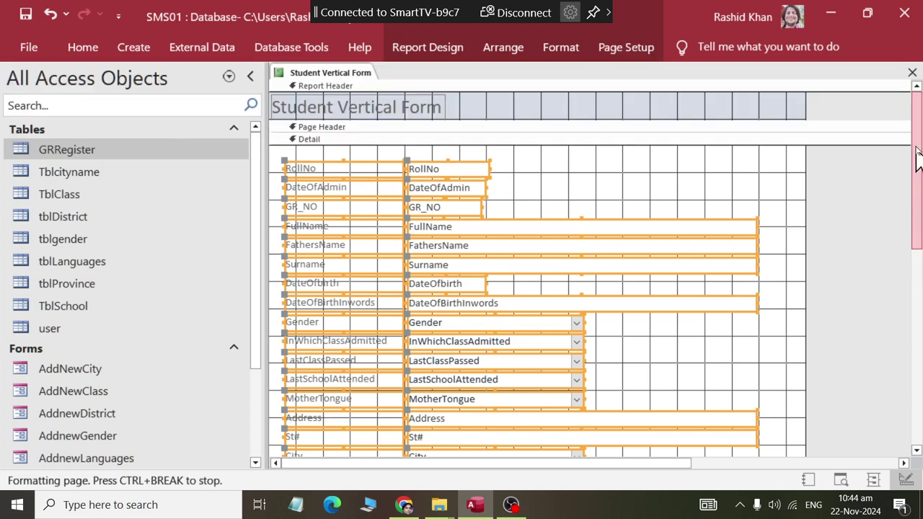
Return the report to Layout View and select the RollNo label
right_click(310, 75)
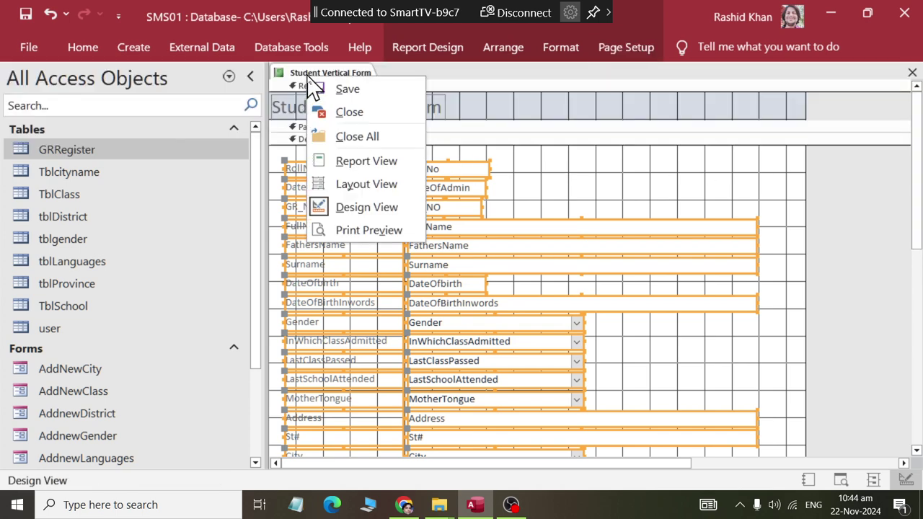
click(343, 187)
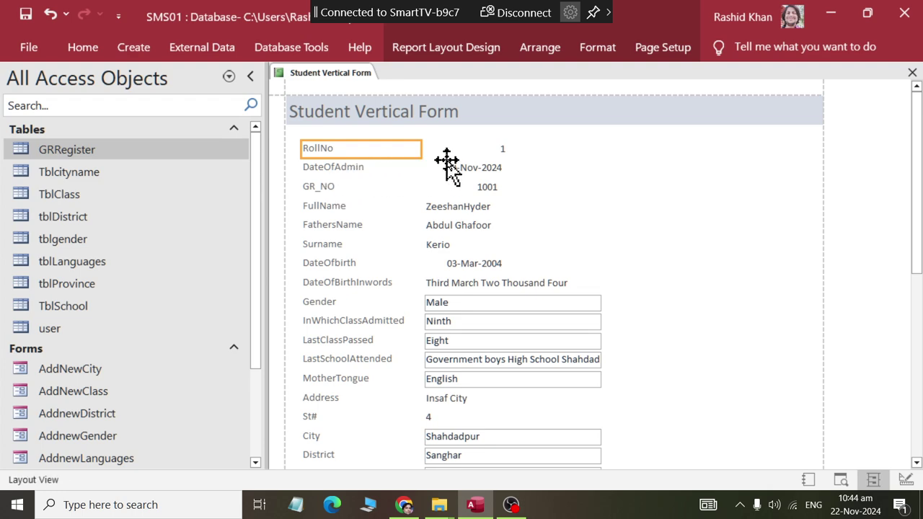
click(347, 186)
click(330, 150)
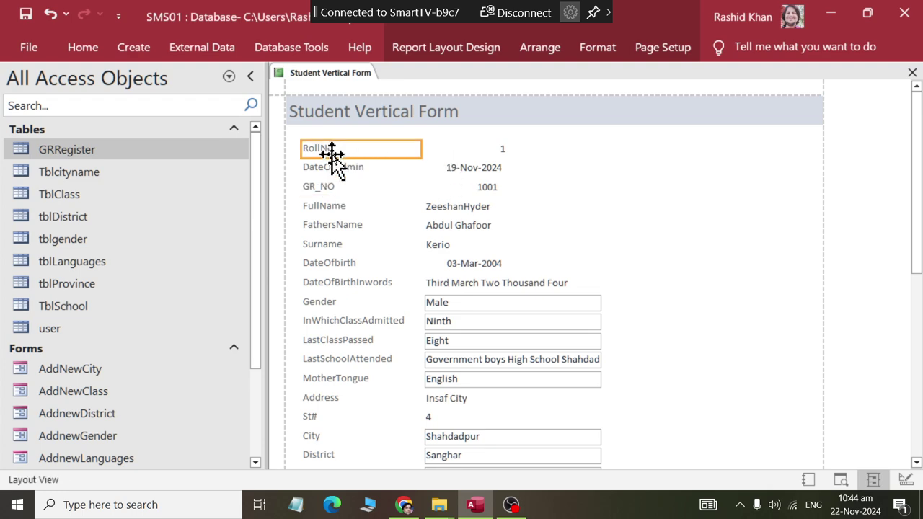
click(552, 58)
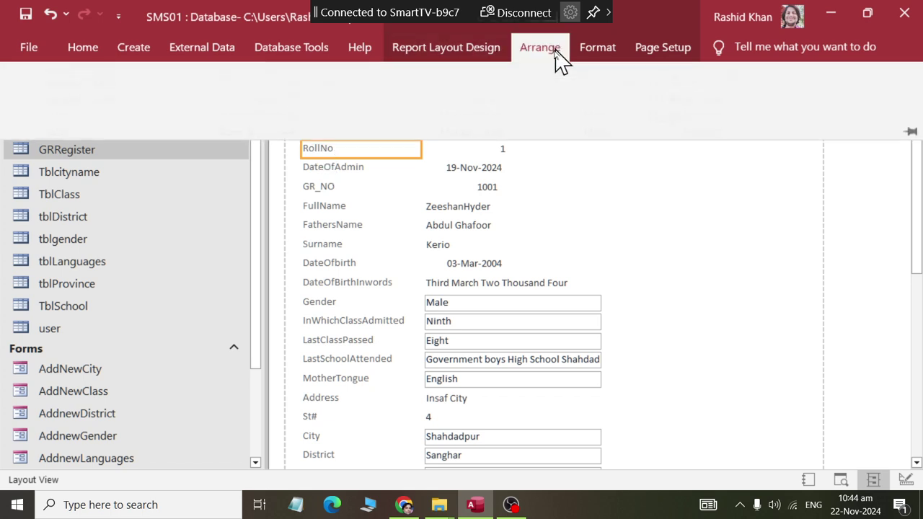
click(635, 222)
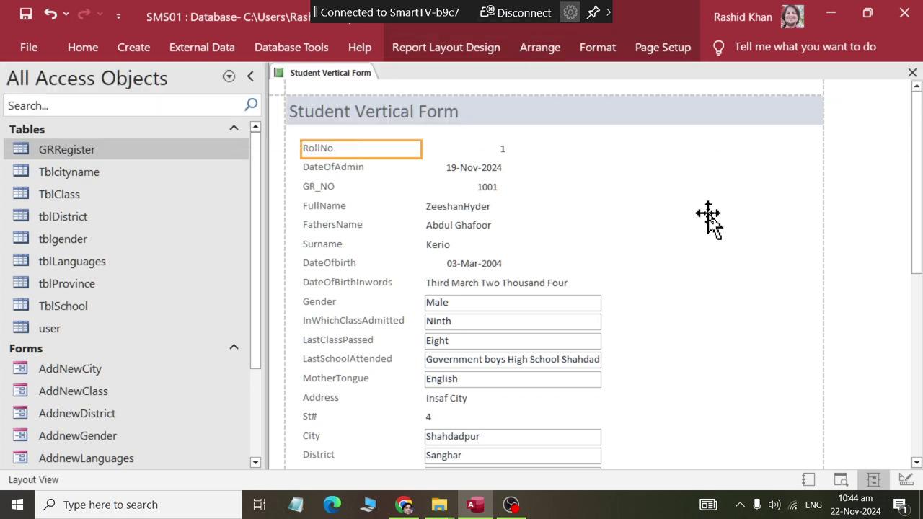
click(707, 211)
click(310, 139)
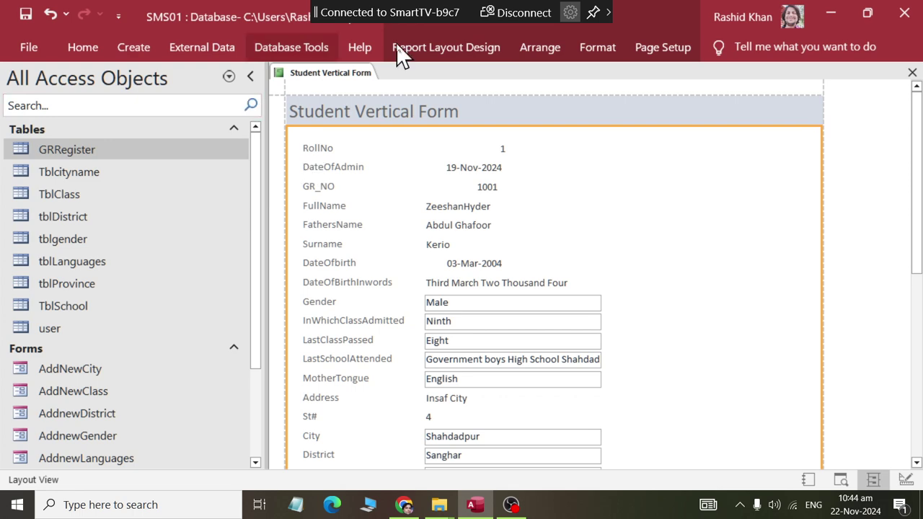
click(547, 54)
click(329, 199)
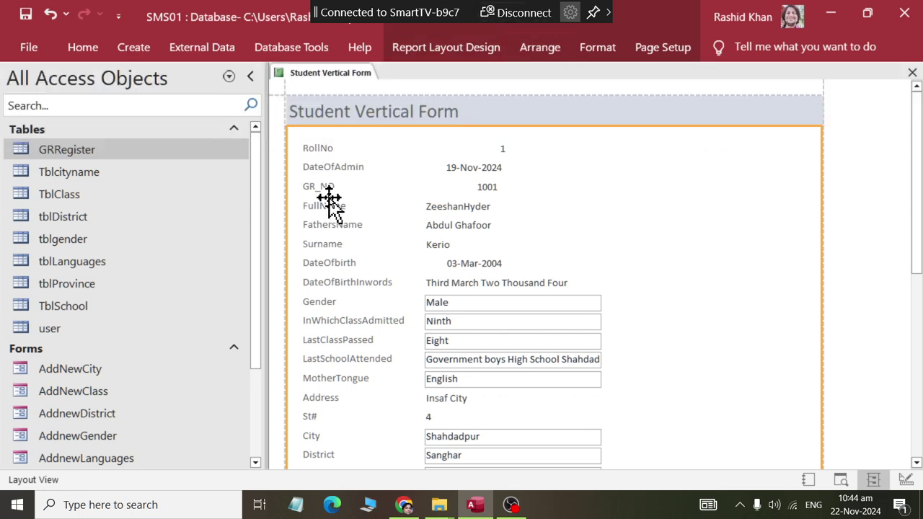
Try to select the column of labels from RollNo down to Address in one go
click(324, 148)
drag(324, 152, 336, 411)
click(331, 396)
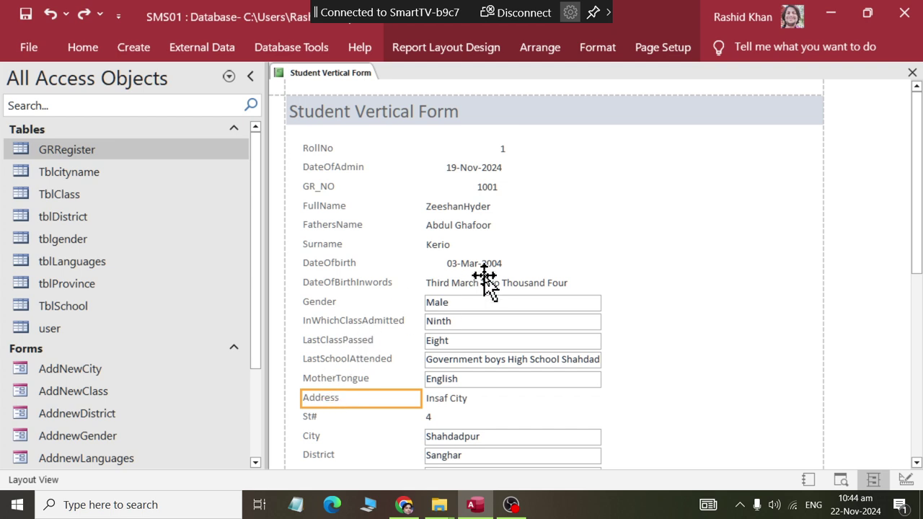
Arrange all labels and fields of the Detail section, from RollNo to StdImage, in a Stacked layout
scroll(483, 278, down, 3)
scroll(595, 401, up, 2)
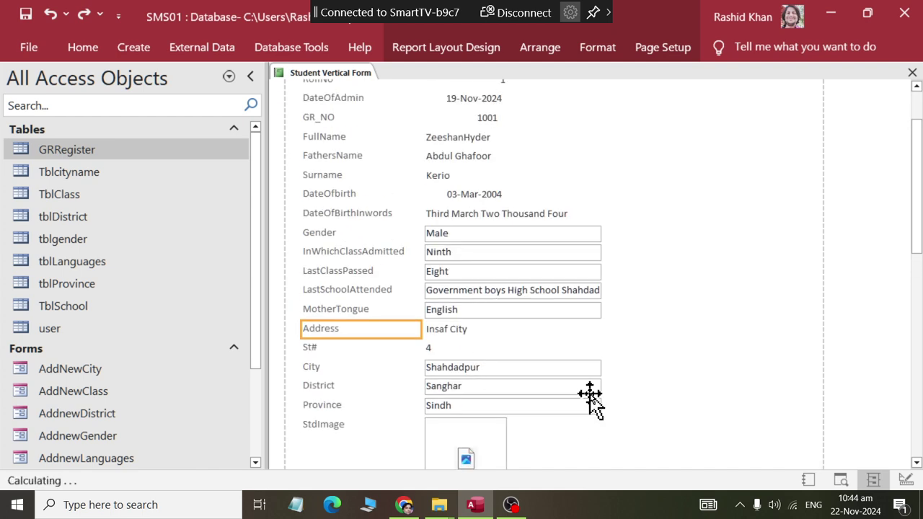
drag(456, 443, 336, 360)
drag(364, 391, 366, 392)
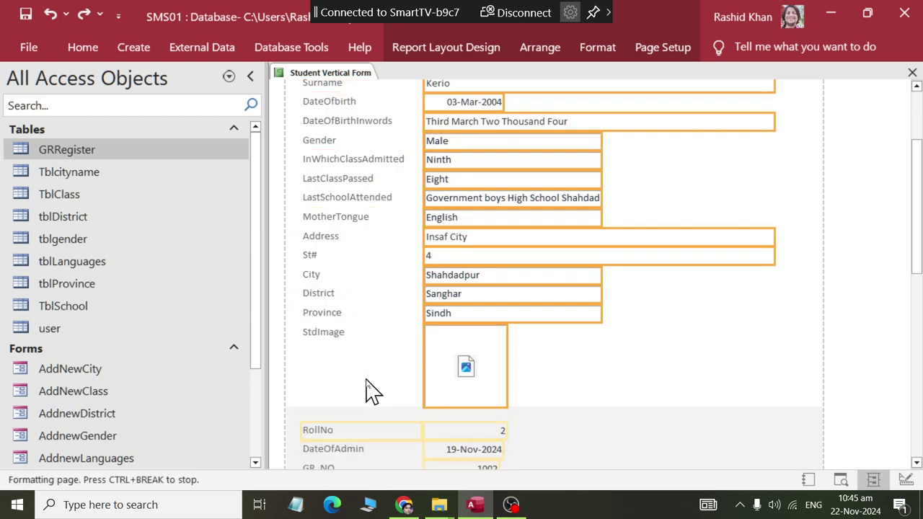
scroll(366, 382, up, 5)
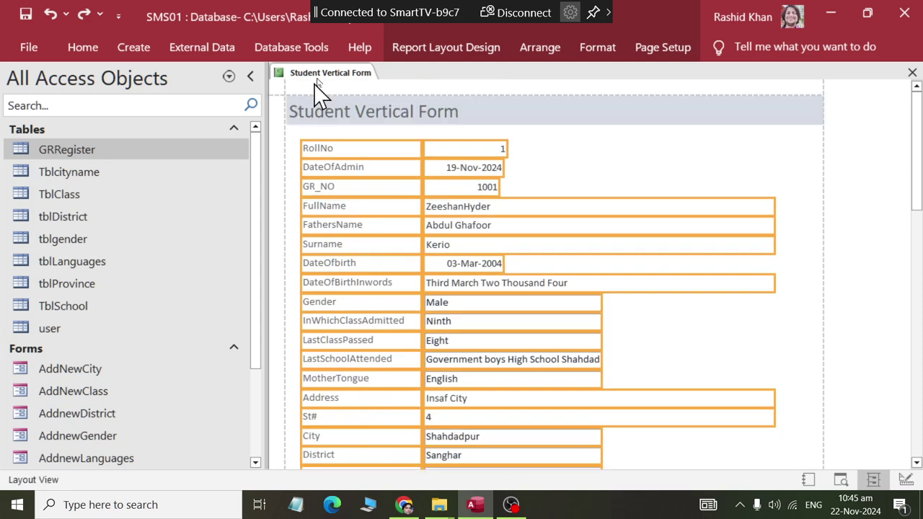
click(543, 49)
click(87, 115)
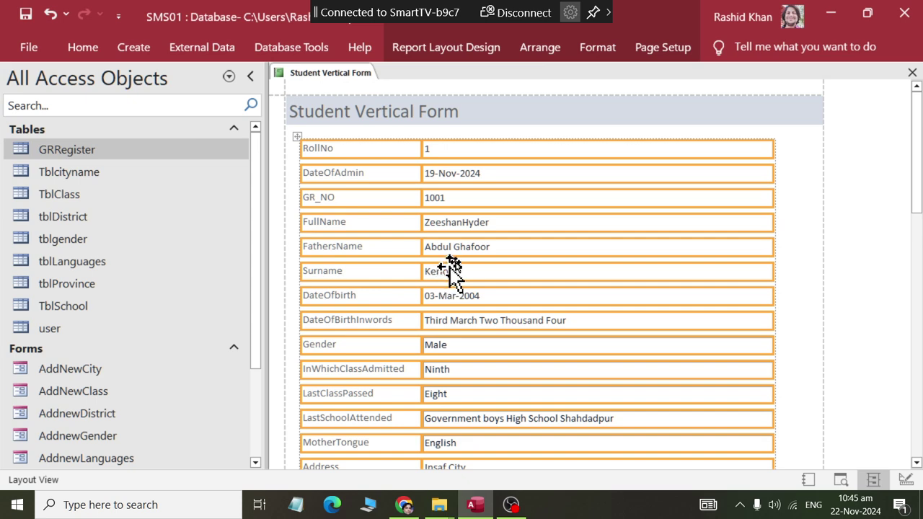
Set the font size of all the stacked labels and fields to 12
click(598, 49)
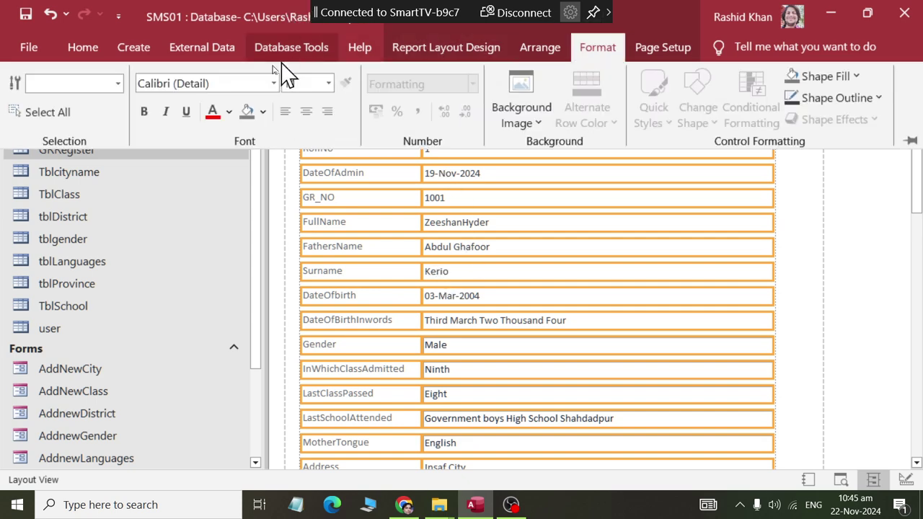
click(328, 83)
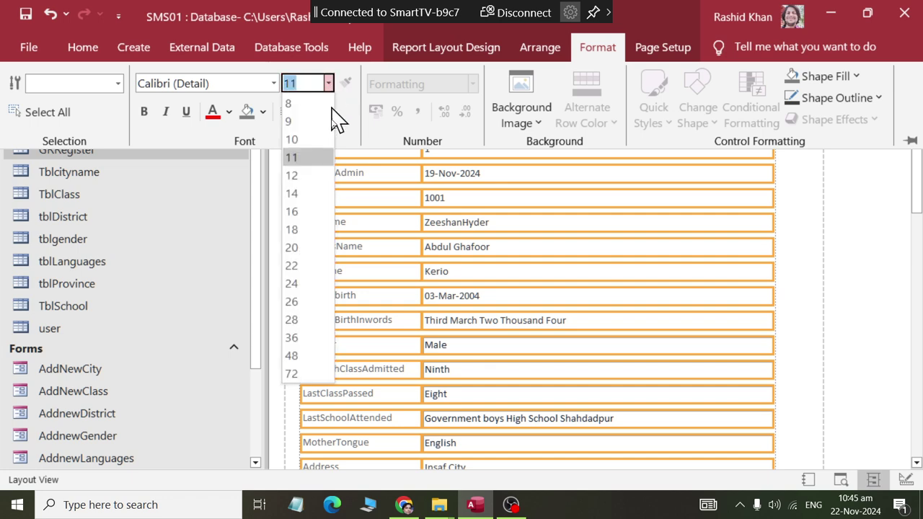
click(319, 179)
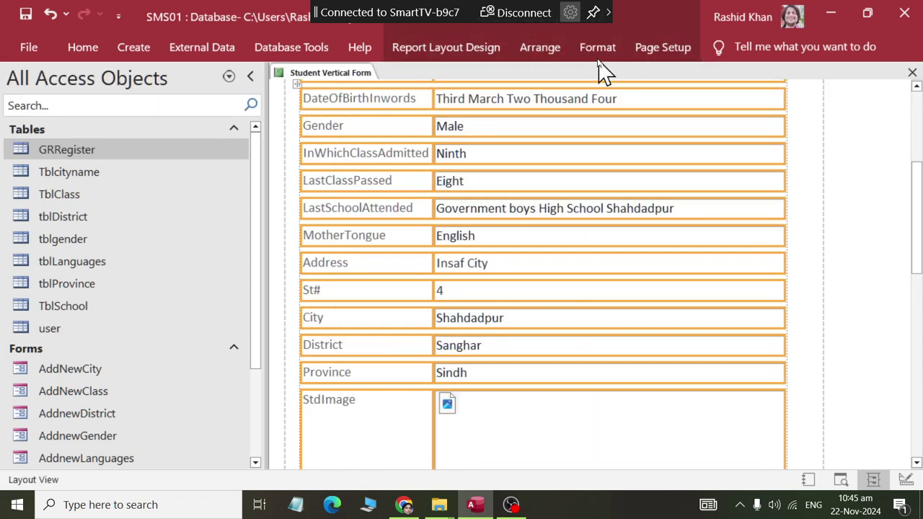
Set the font of all the stacked labels and fields to Arial
click(597, 48)
click(273, 84)
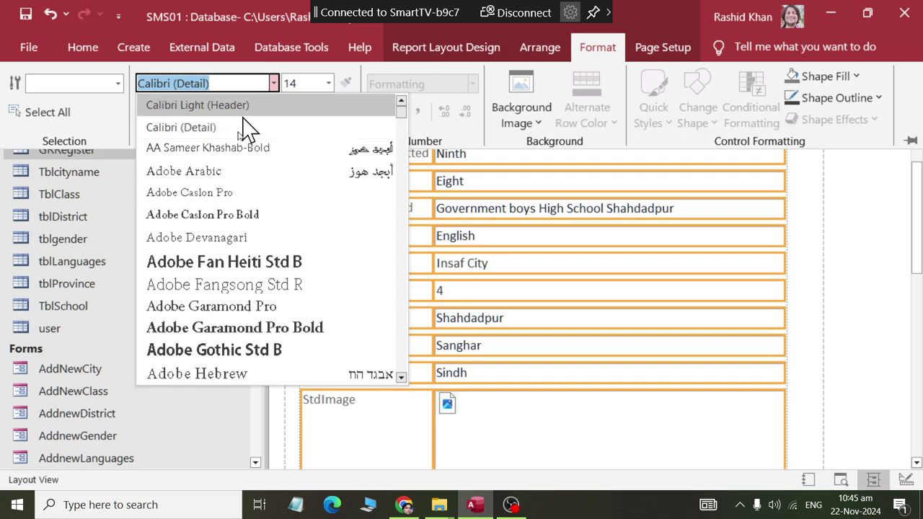
text(Arial)
key(Return)
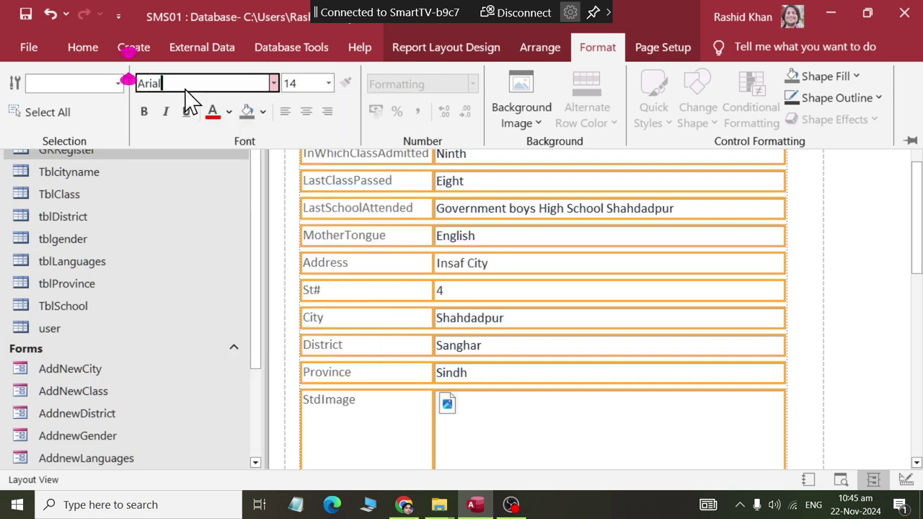
click(400, 355)
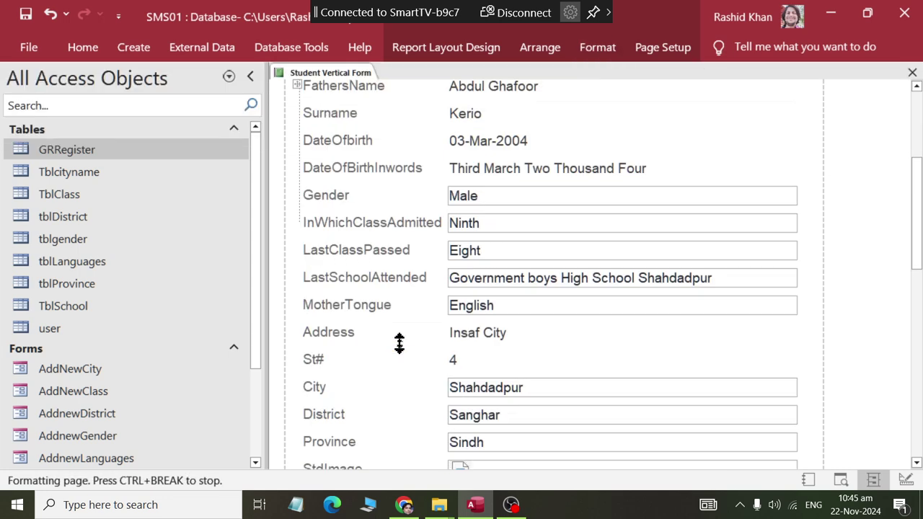
Narrow the column of value fields to just fit its longest entry, the LastSchoolAttended value
click(814, 207)
click(779, 185)
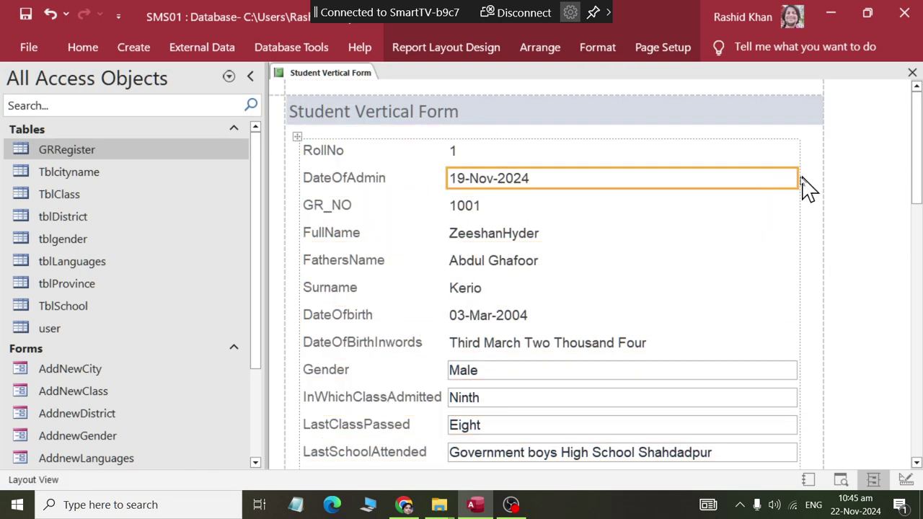
drag(797, 177, 731, 182)
scroll(761, 247, down, 10)
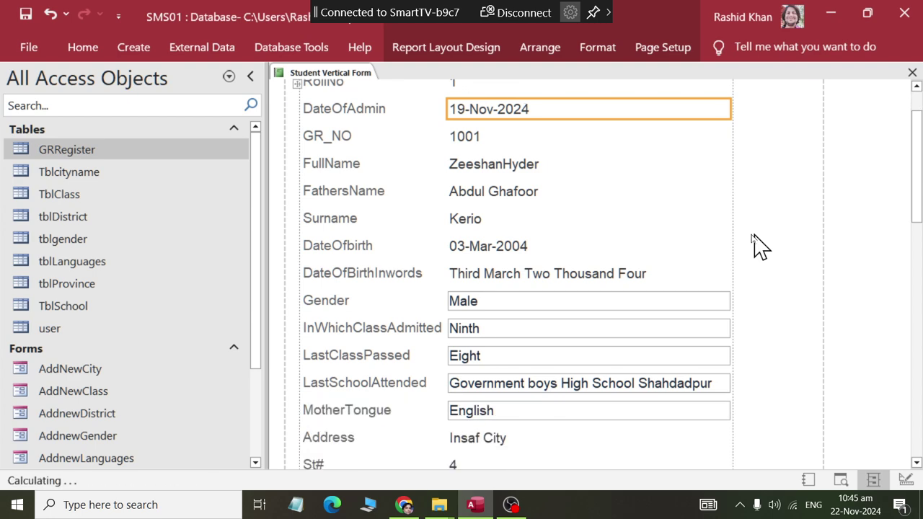
scroll(759, 247, up, 10)
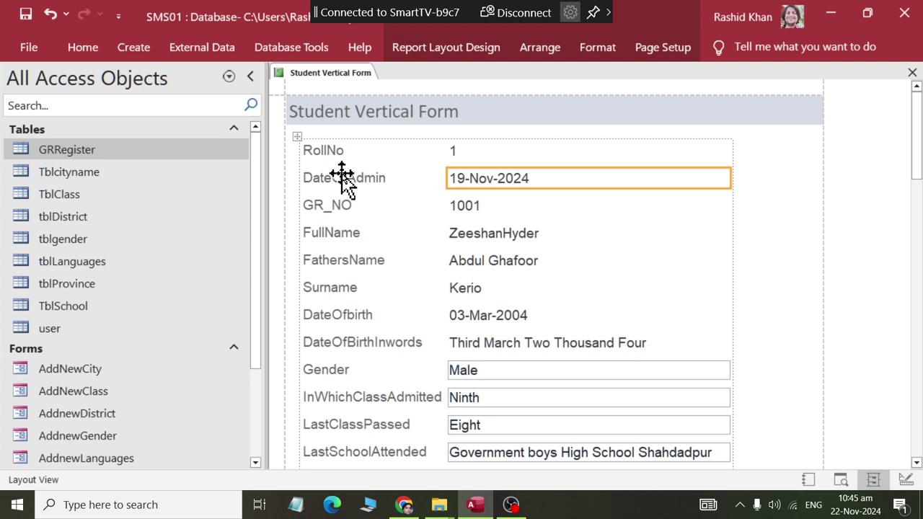
Reword the RollNo and DateOfAdmin labels as Roll No and Date Of Admin
click(328, 150)
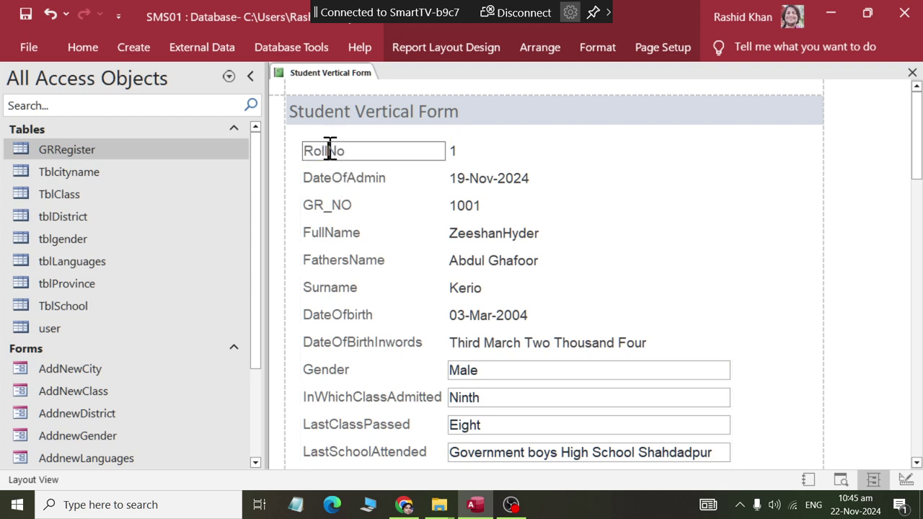
click(336, 178)
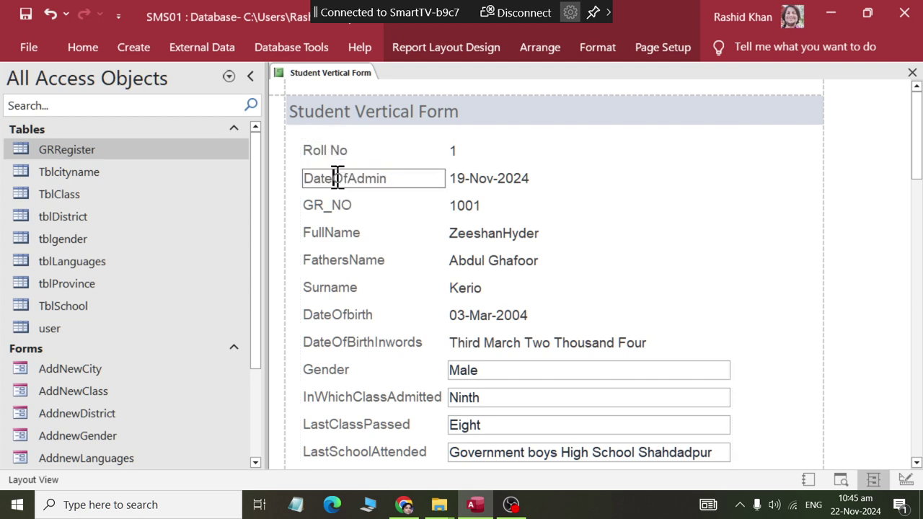
click(310, 206)
Reword the FullName and FathersName labels as Full Name and Father's Name
click(335, 235)
double_click(328, 234)
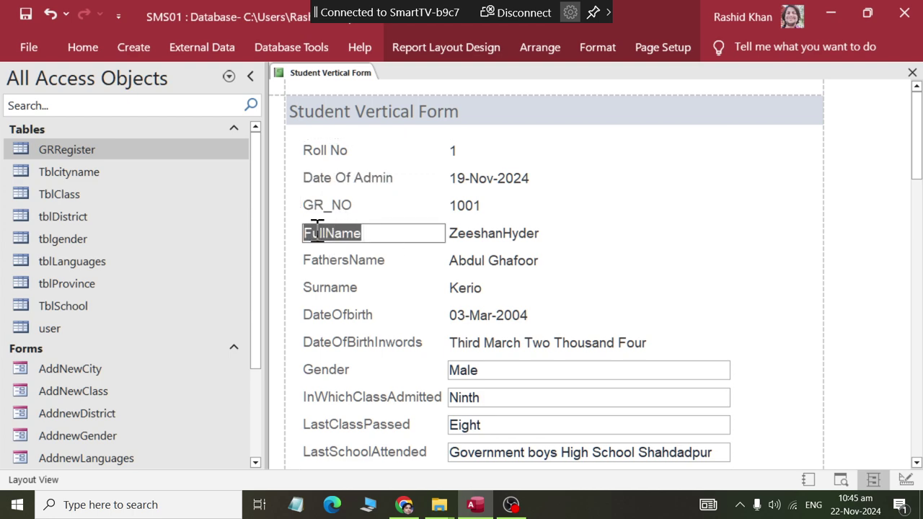
click(326, 233)
click(329, 260)
click(331, 260)
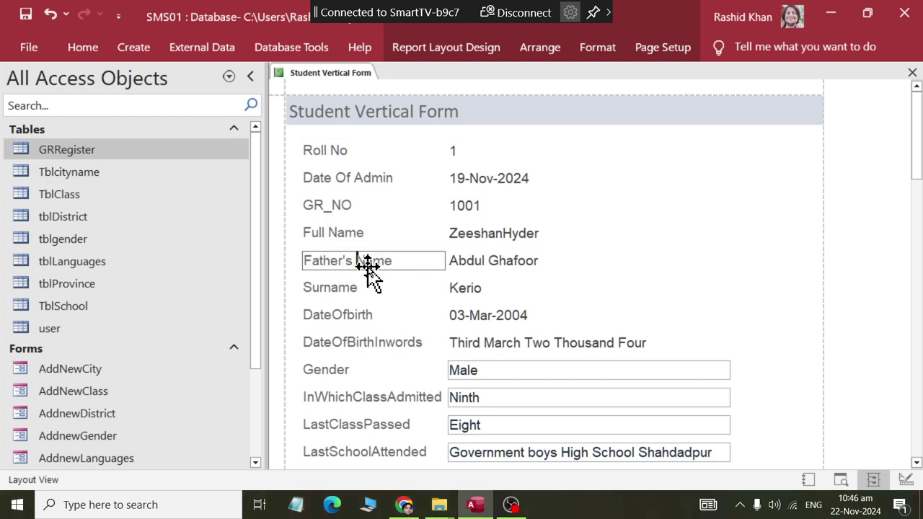
Reword the DateOfbirth label as Date Of birth
click(344, 293)
click(346, 296)
click(350, 315)
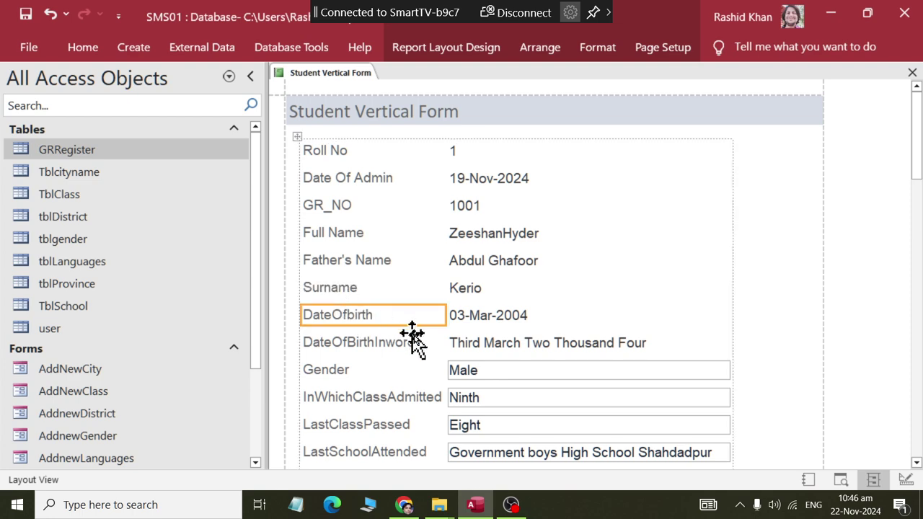
double_click(329, 317)
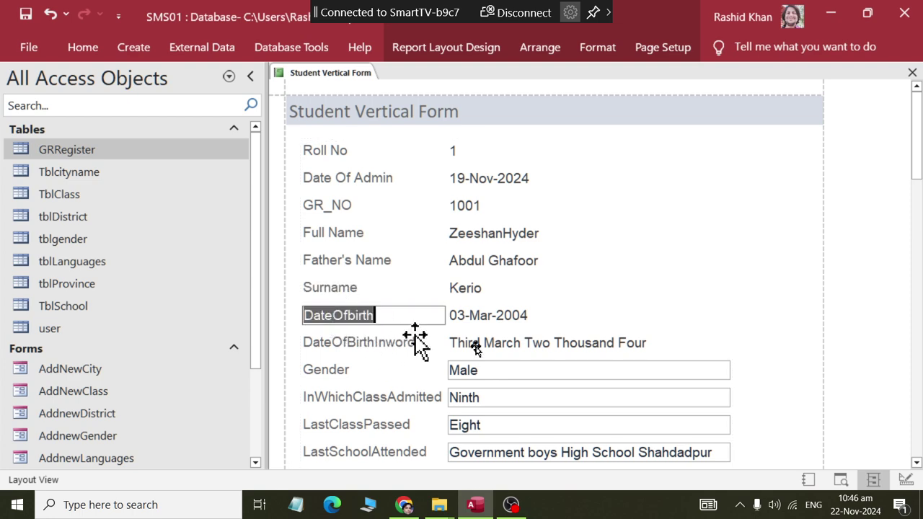
key(Right)
key(Left)
key(Left)
key(Left)
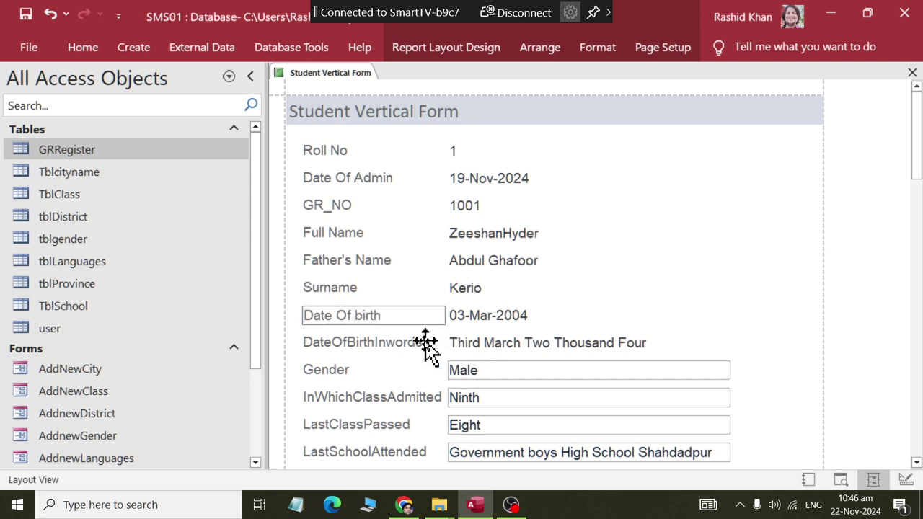
Shorten the DateOfBirthInwords label to In words
click(380, 345)
double_click(329, 345)
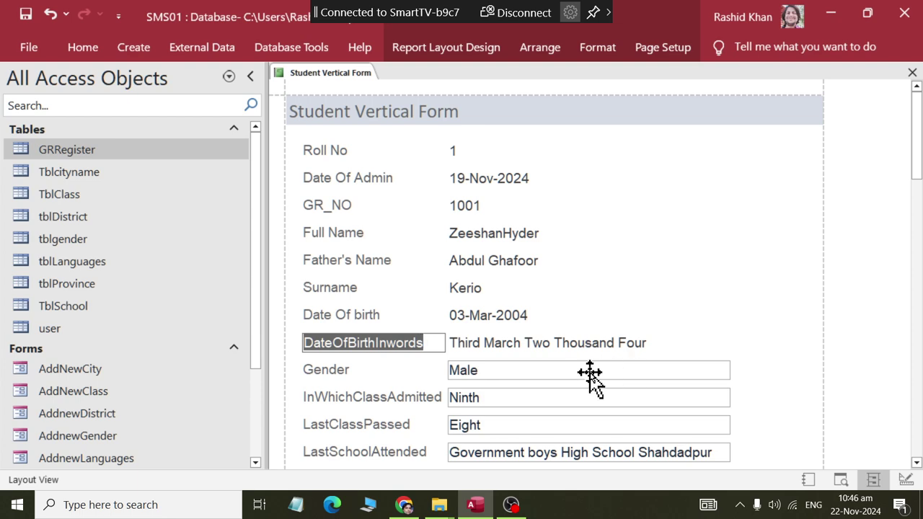
key(Home)
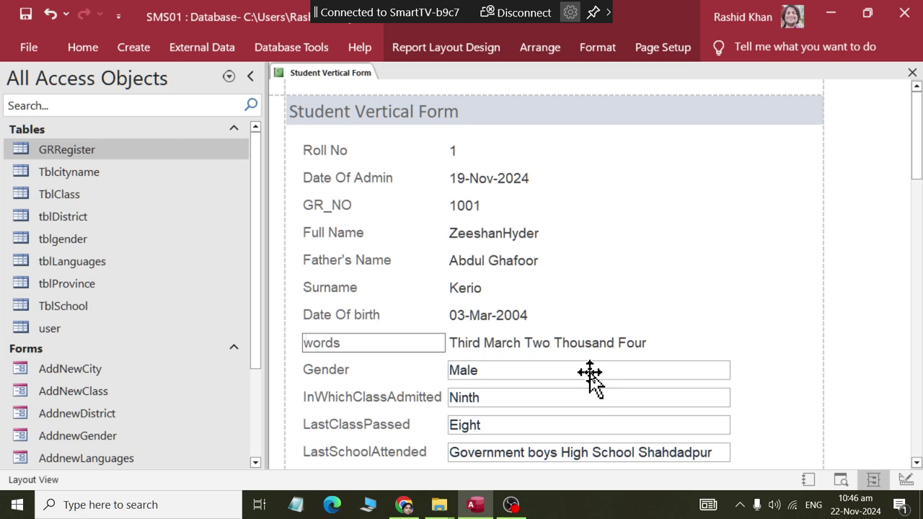
click(402, 373)
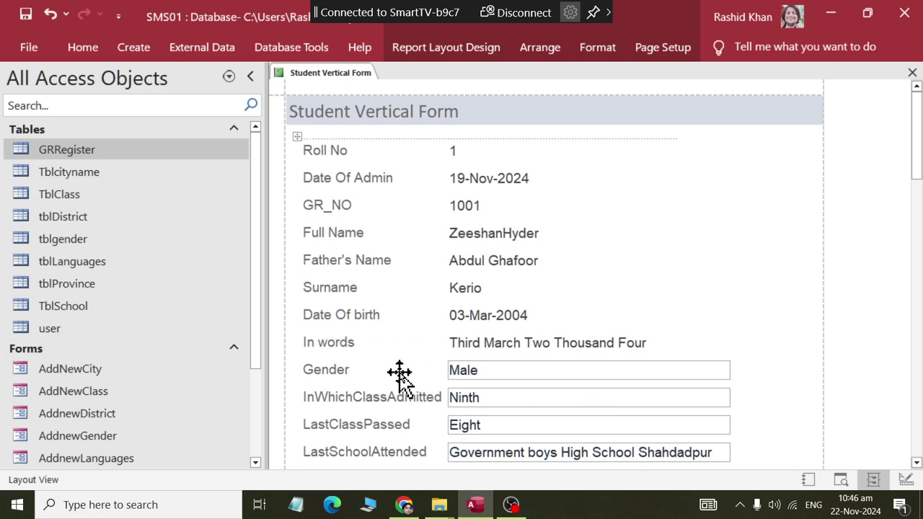
Replace the InWhichClassAdmitted label's text with Admitted in Class
click(385, 398)
double_click(386, 397)
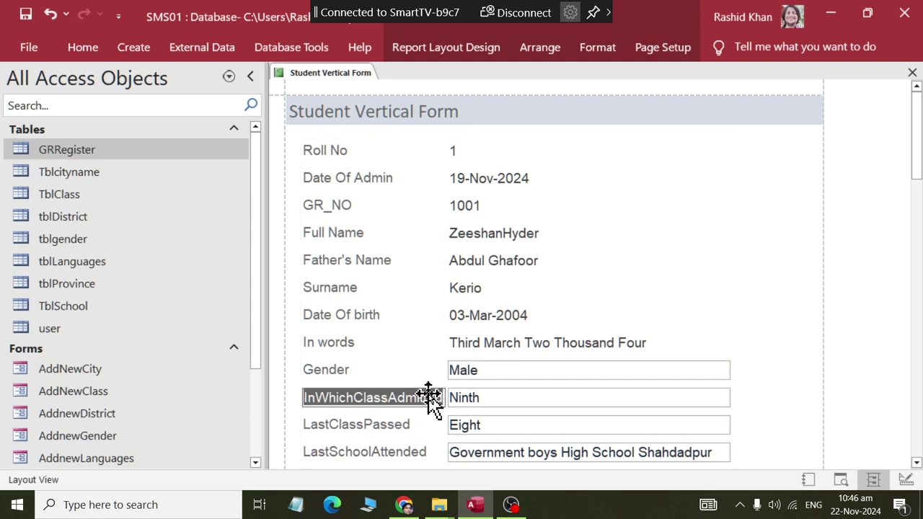
text(Class)
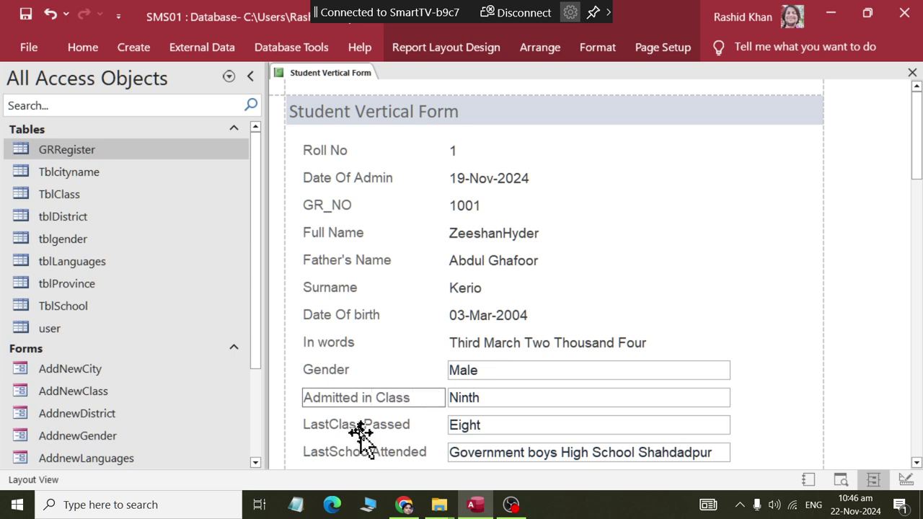
Replace the LastClassPassed label's text with Class Passed
click(361, 427)
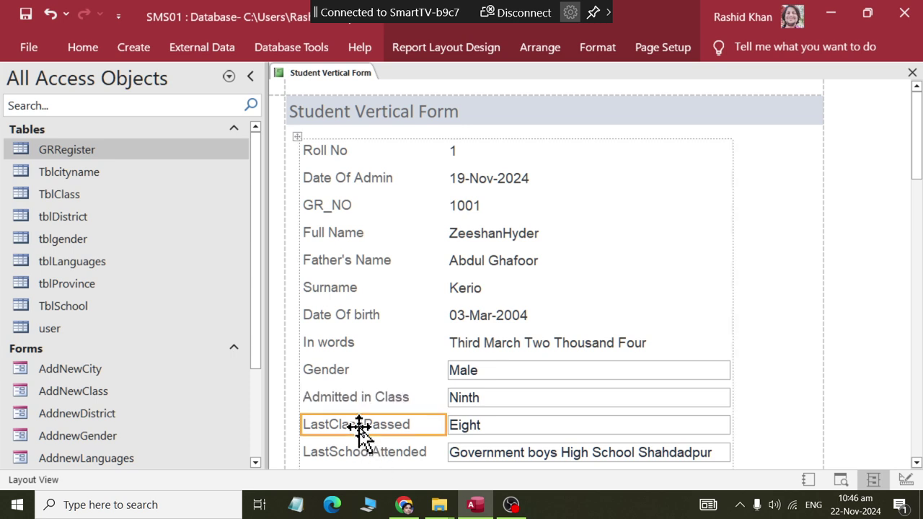
click(360, 425)
double_click(359, 425)
text(Class)
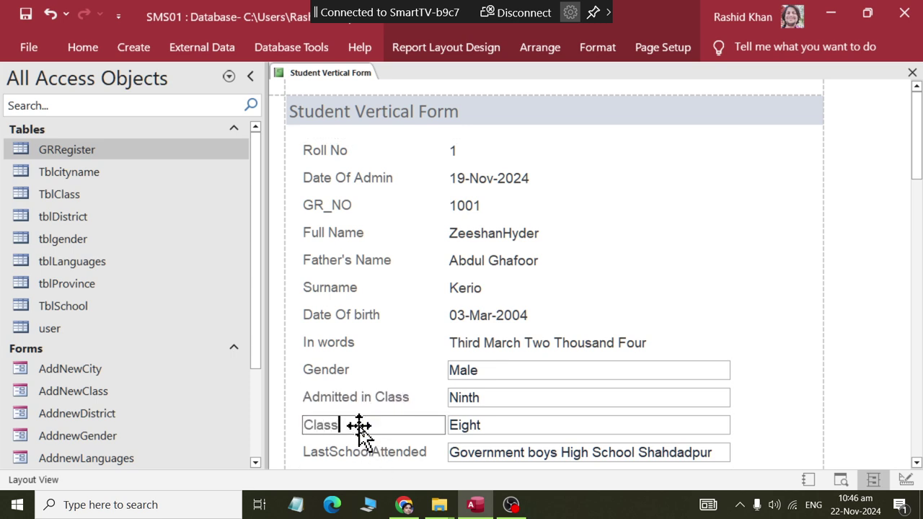
text( Passed)
Replace the LastSchoolAttended label's text with Last School Name
scroll(447, 379, down, 2)
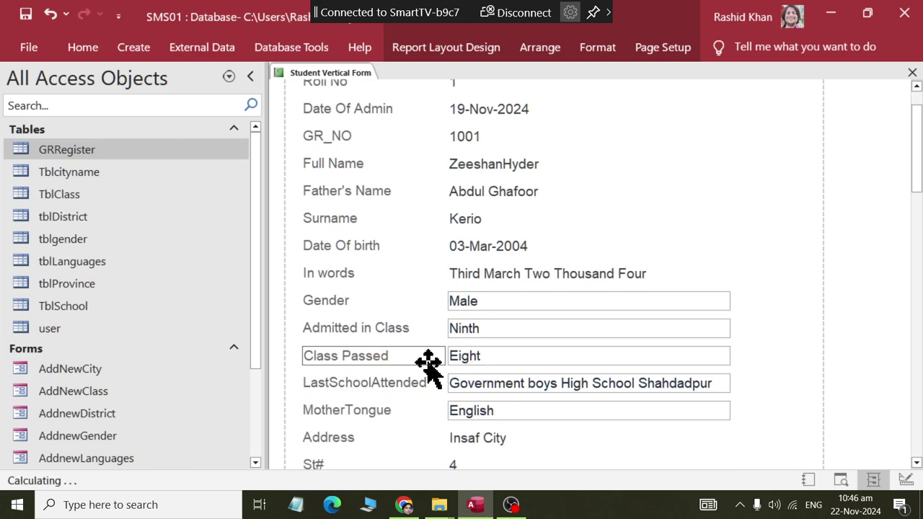
click(364, 383)
click(364, 383)
double_click(366, 383)
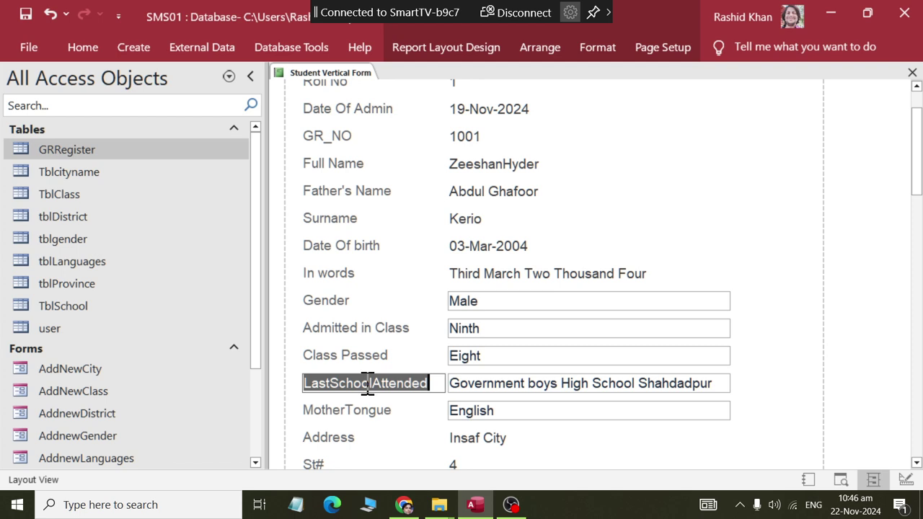
text(Last Sch)
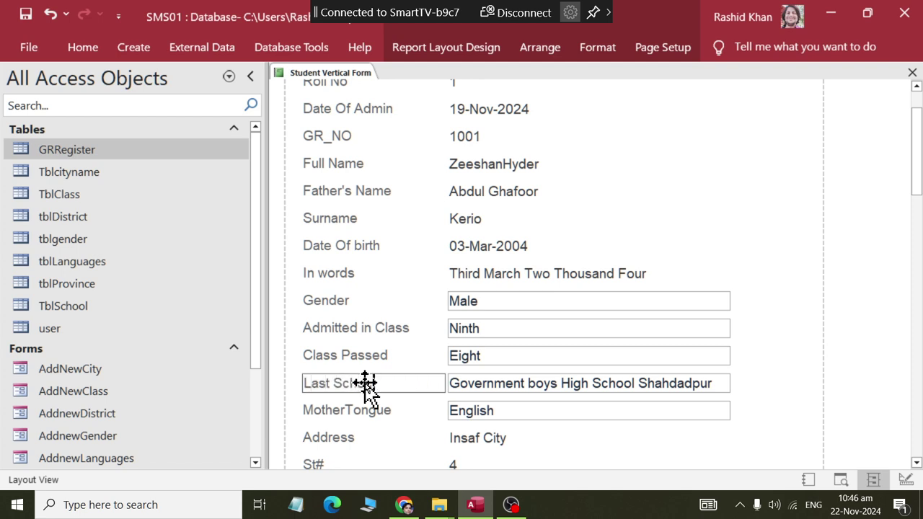
text(ool Name)
key(Return)
Change the StdImage label's text to Image
scroll(364, 407, down, 2)
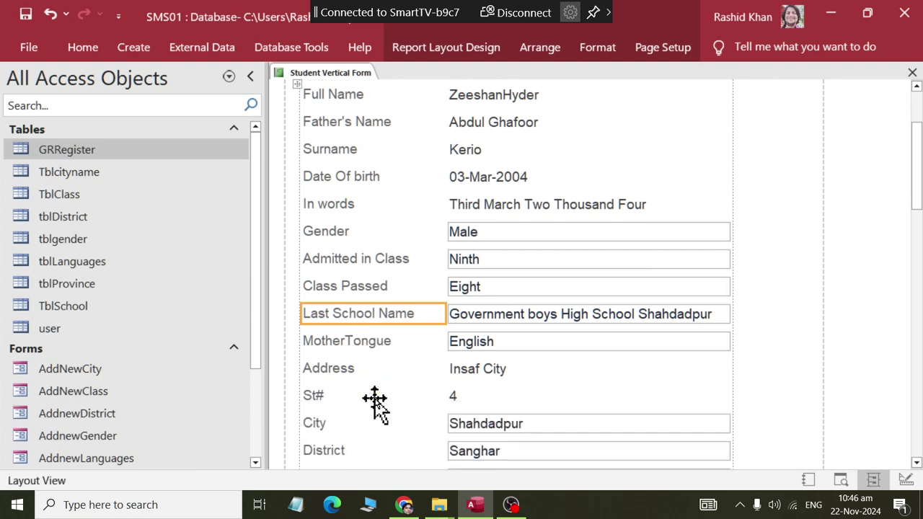
click(380, 369)
scroll(382, 404, down, 1)
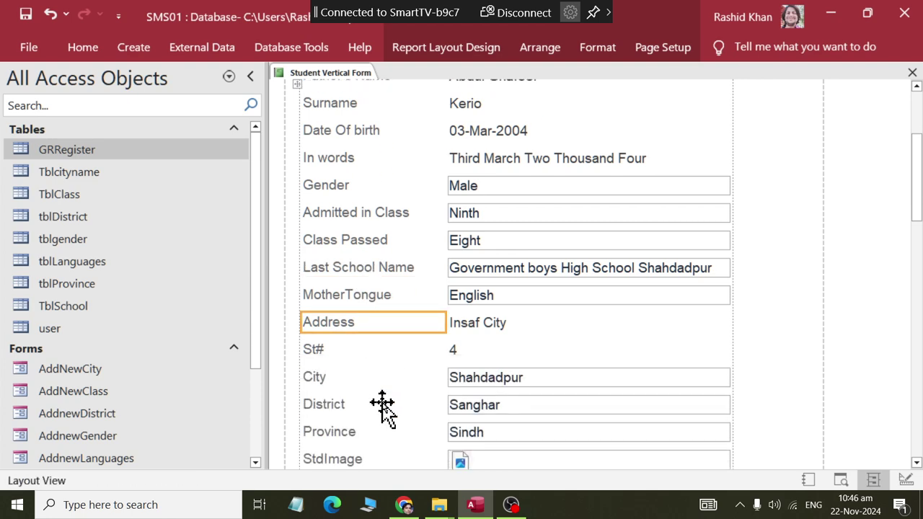
scroll(382, 408, down, 2)
click(330, 420)
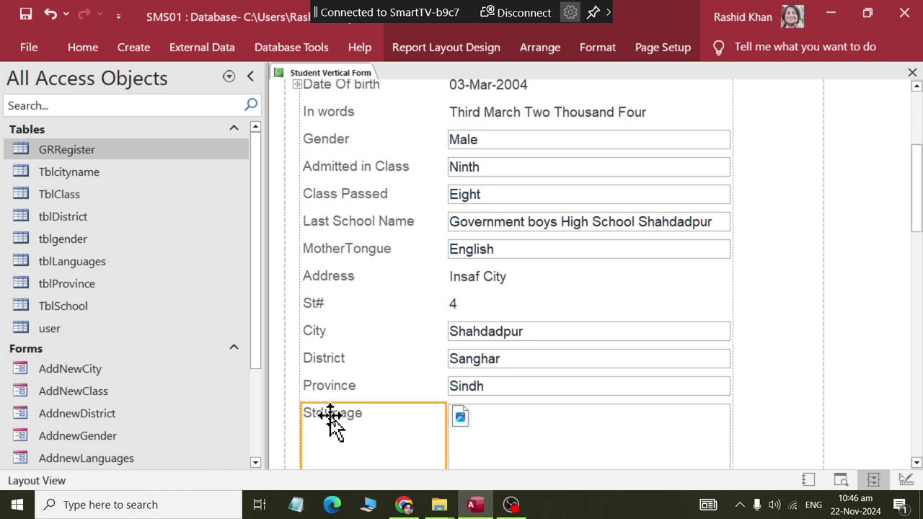
double_click(333, 421)
key(BackSpace)
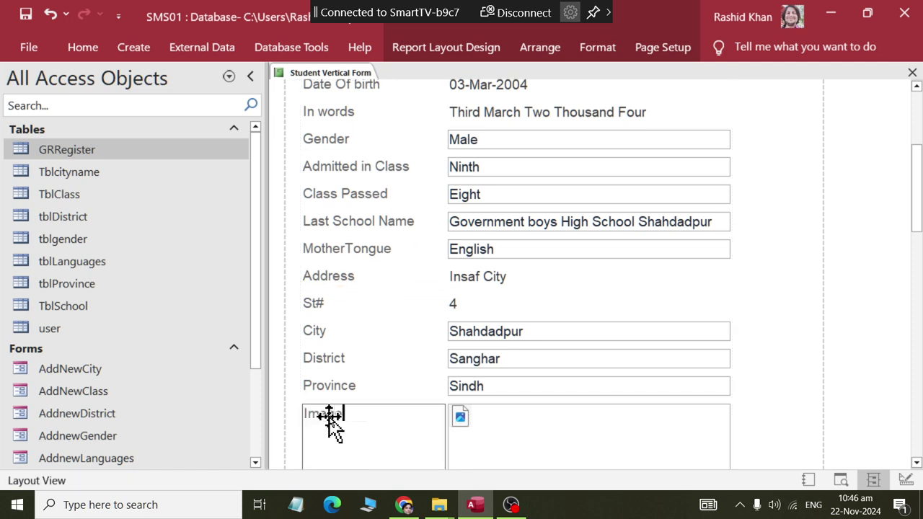
key(Return)
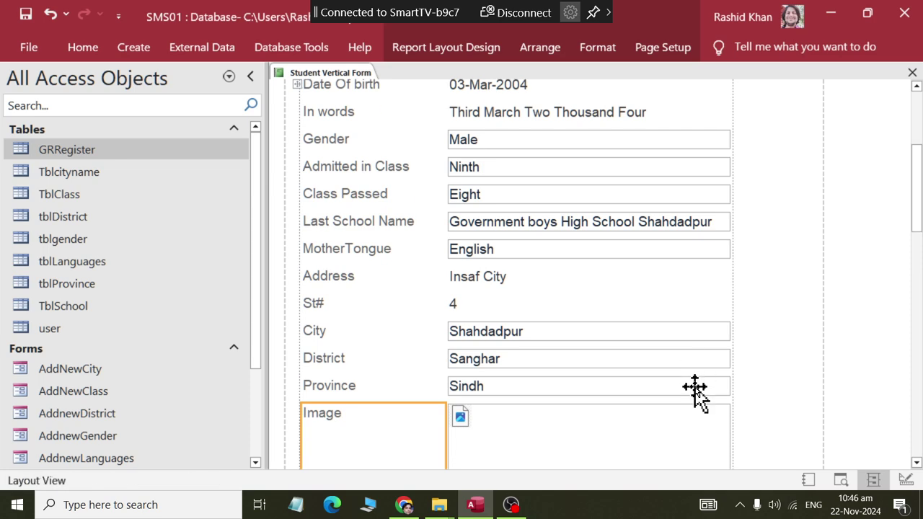
Right-align the text of the whole label column, starting from Roll No
scroll(695, 389, up, 5)
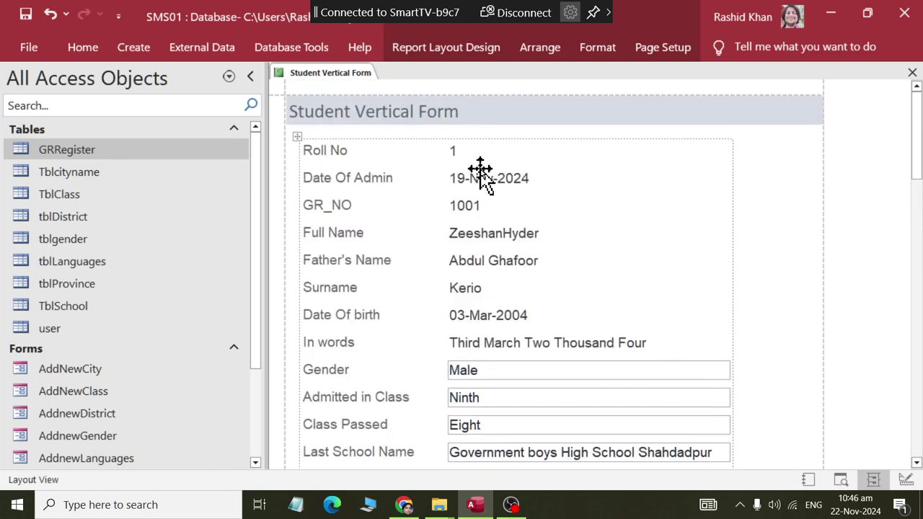
click(340, 150)
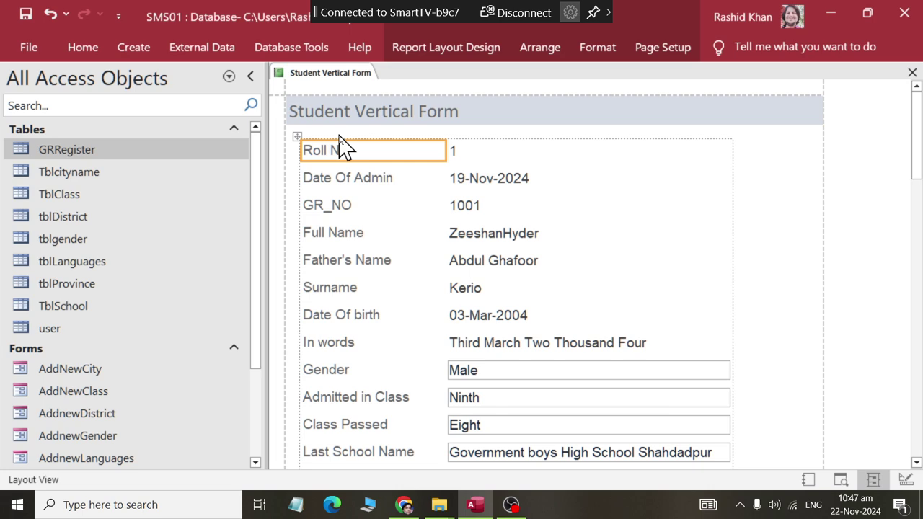
click(339, 136)
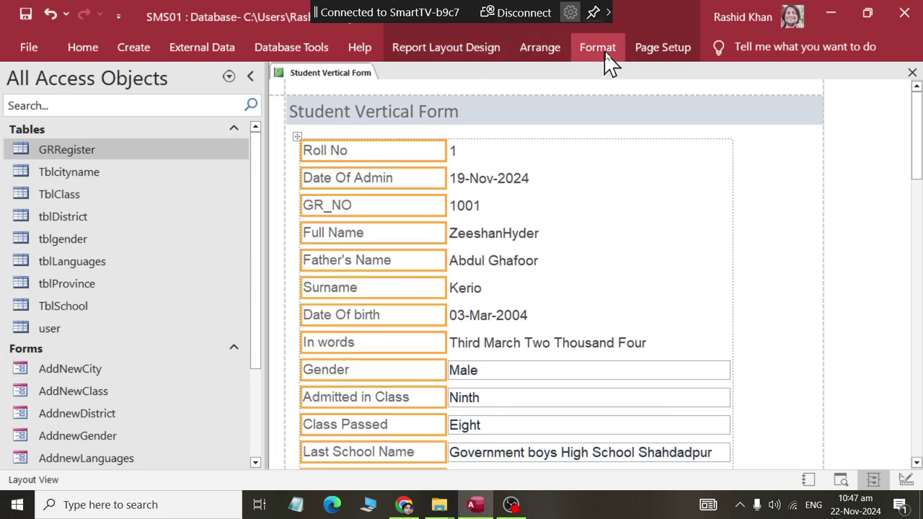
click(603, 52)
click(327, 111)
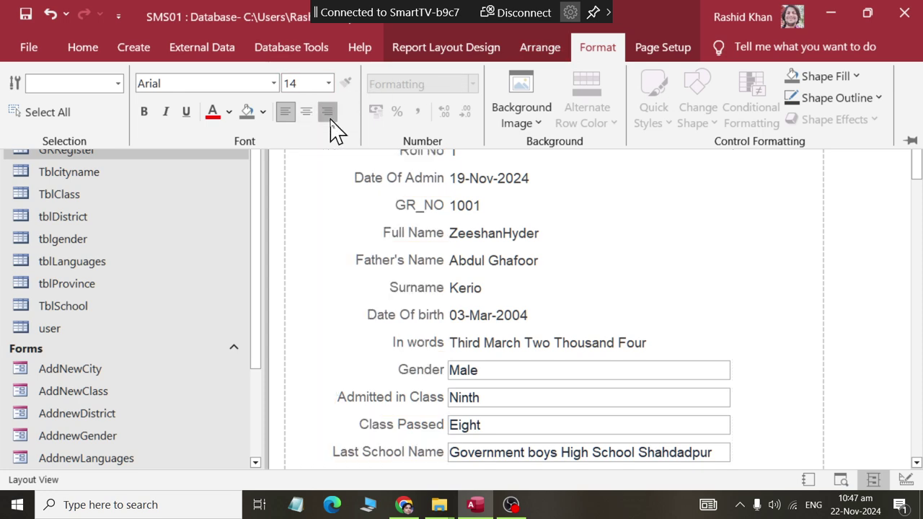
Right-align the text of the whole value column, starting from the Roll No value, after trying centre alignment
click(521, 206)
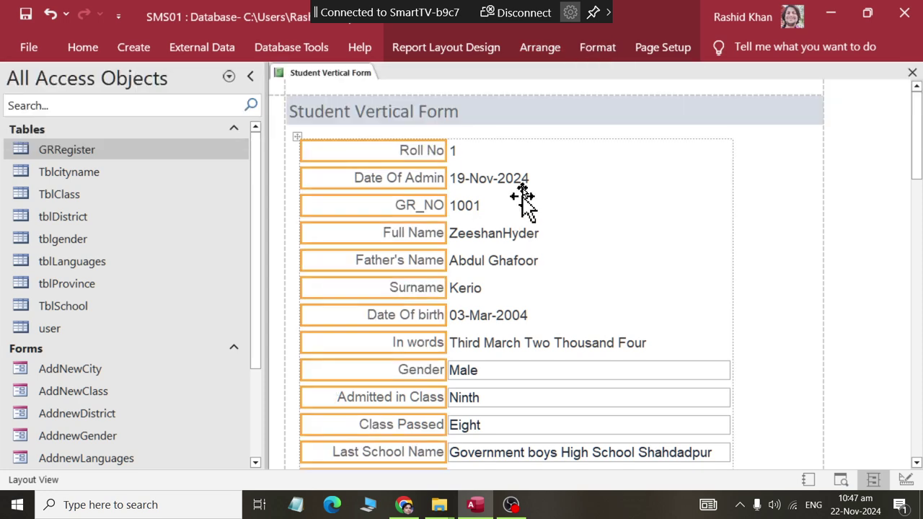
click(505, 150)
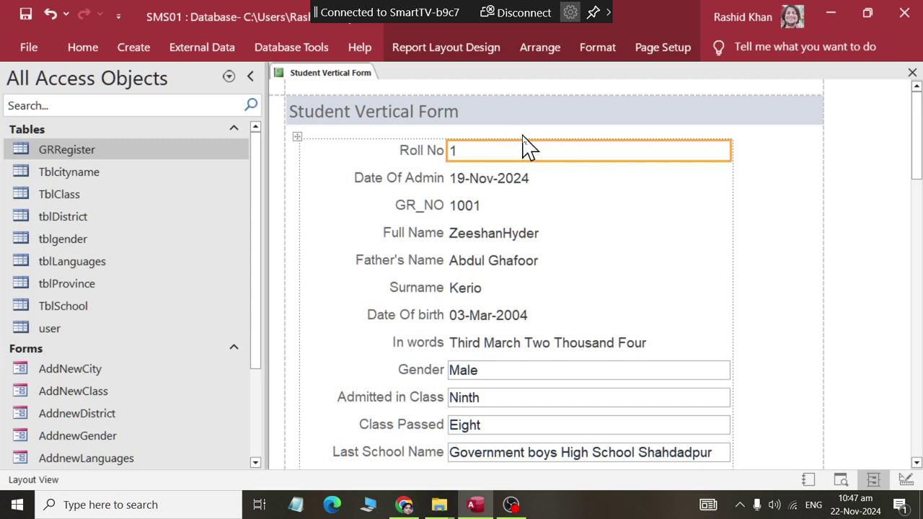
click(523, 138)
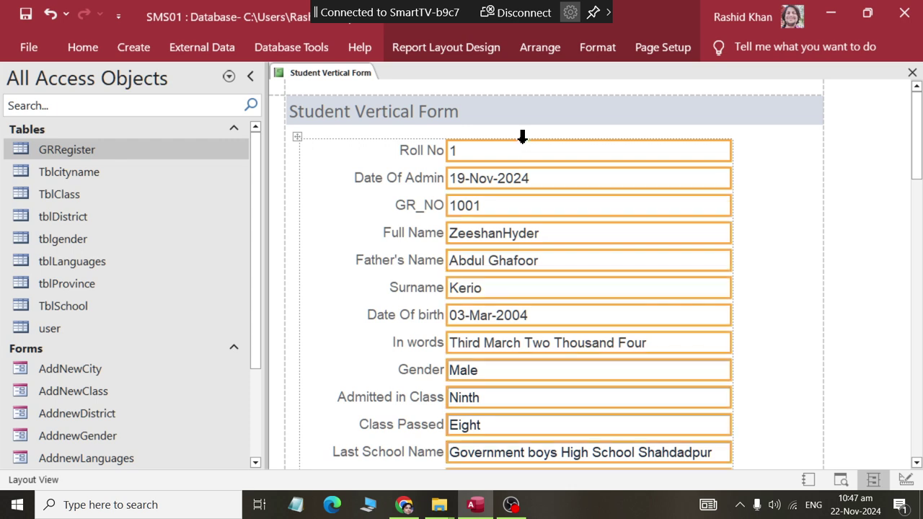
click(598, 48)
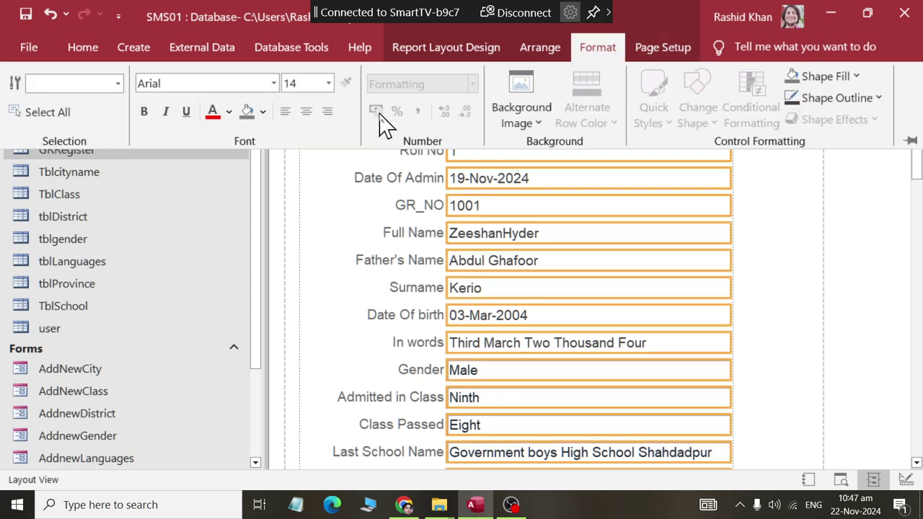
click(326, 113)
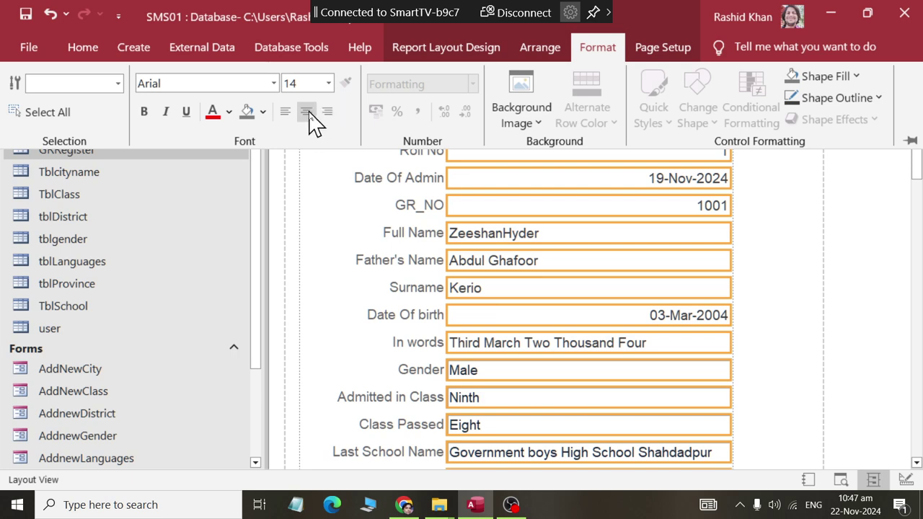
click(308, 113)
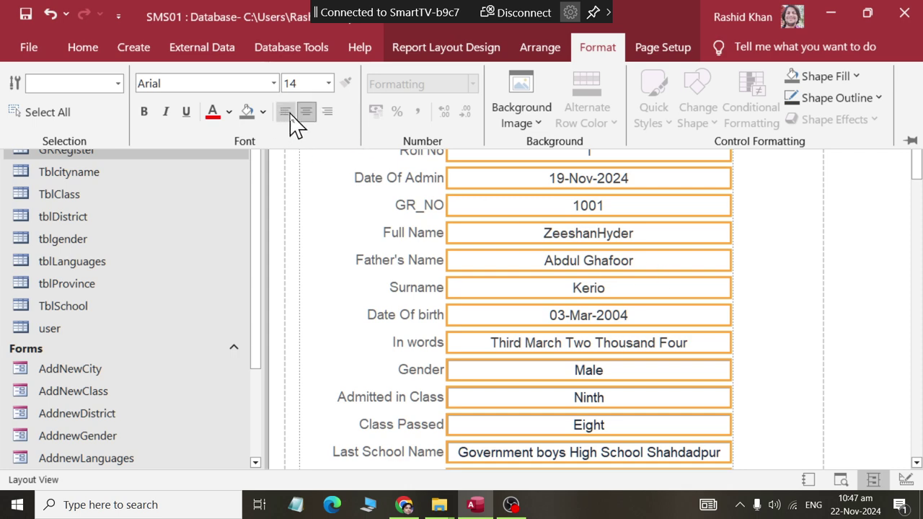
click(328, 115)
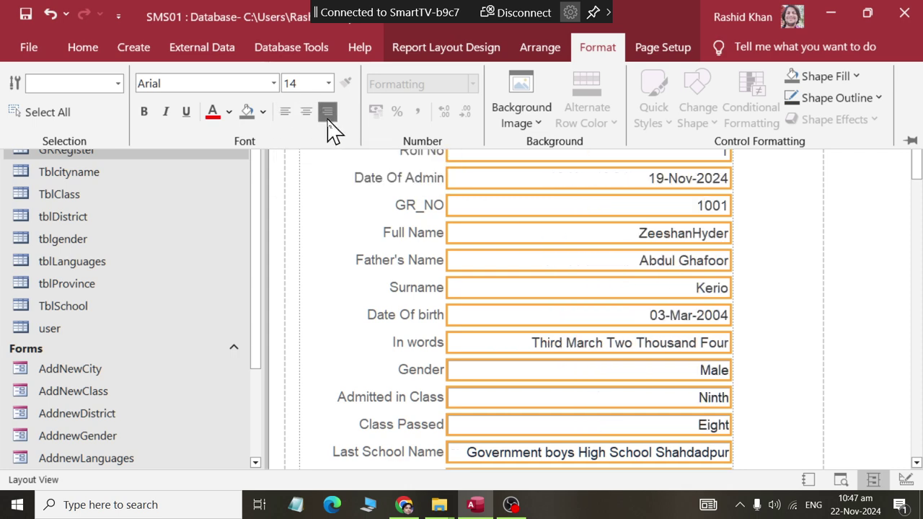
click(807, 315)
Select the first record's Image attachment control and check which formatting options are available for it
scroll(808, 315, down, 3)
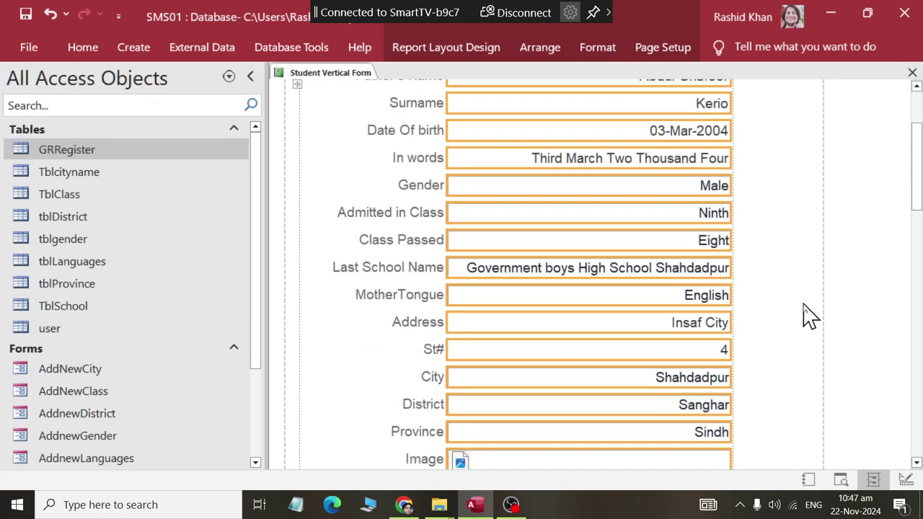
scroll(808, 315, down, 5)
click(499, 205)
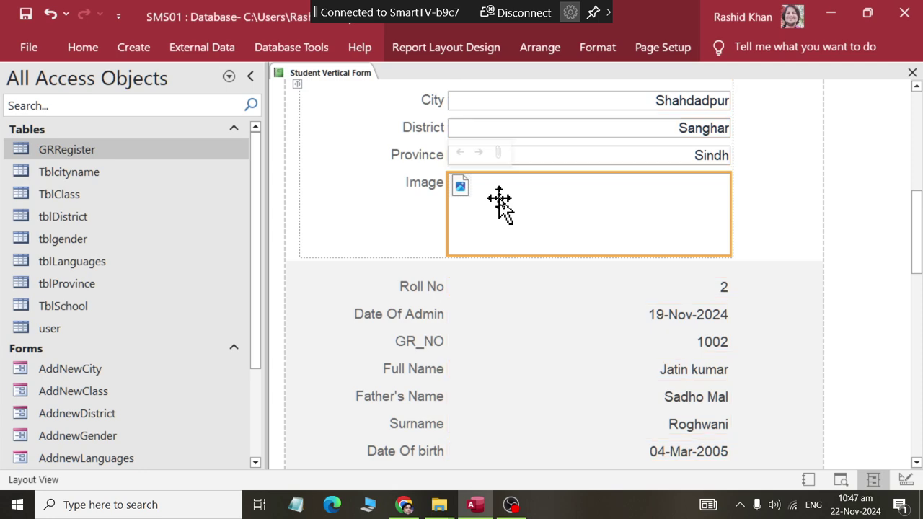
click(604, 50)
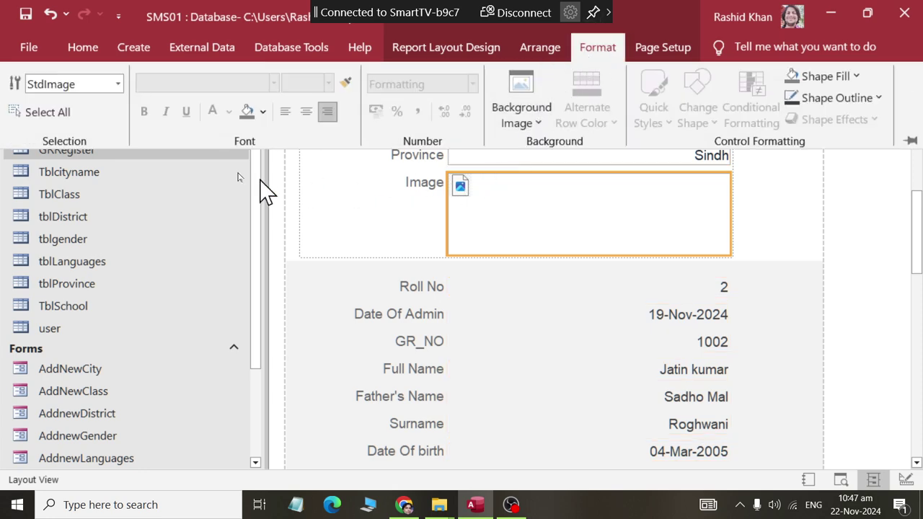
scroll(454, 256, up, 7)
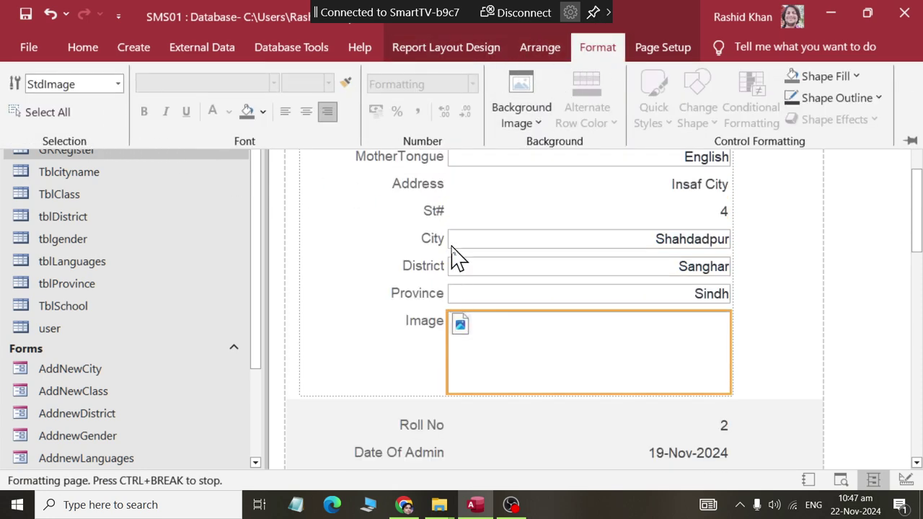
scroll(453, 255, up, 1)
click(400, 227)
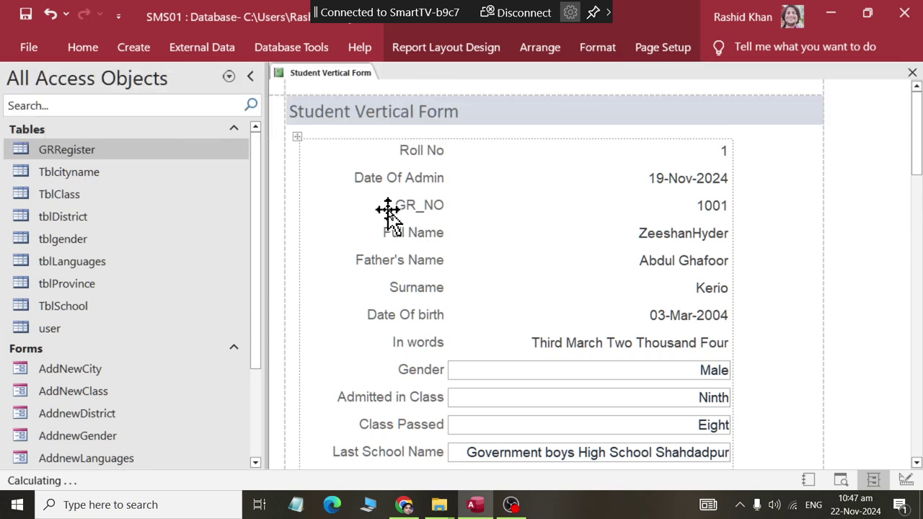
Switch the Student Vertical Form report to Design View and inspect the StdImage attachment control in the Detail section
click(295, 137)
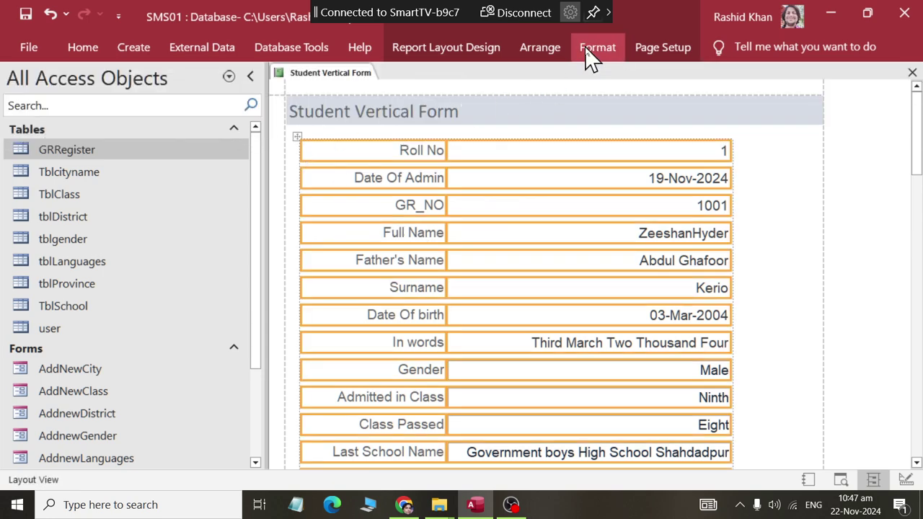
right_click(332, 73)
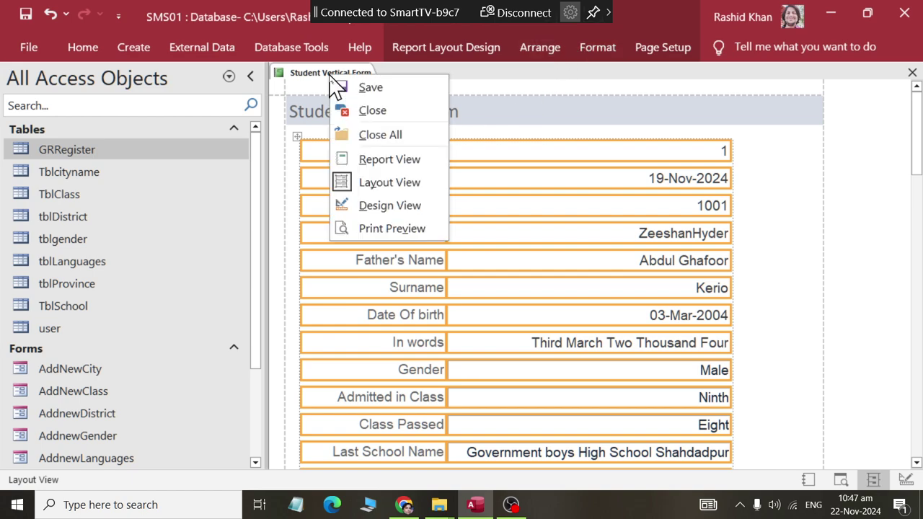
click(366, 204)
scroll(632, 323, down, 10)
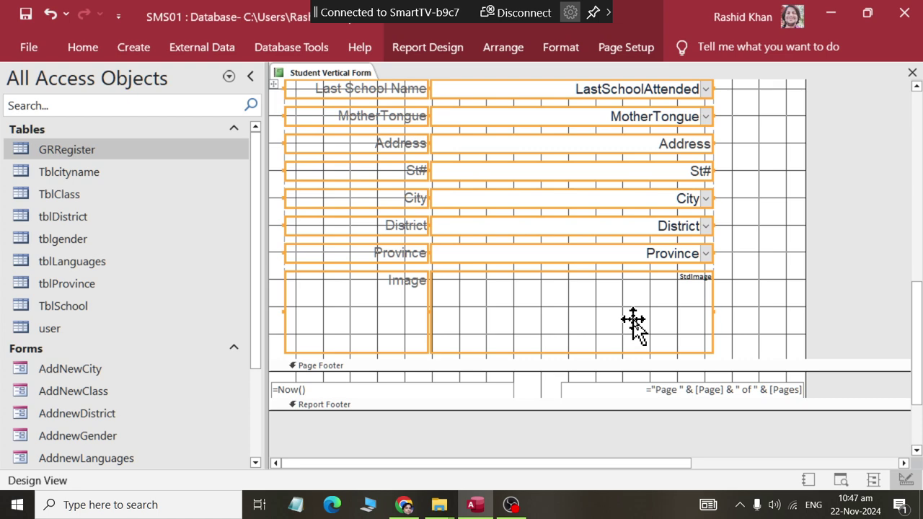
click(773, 313)
click(661, 303)
click(685, 311)
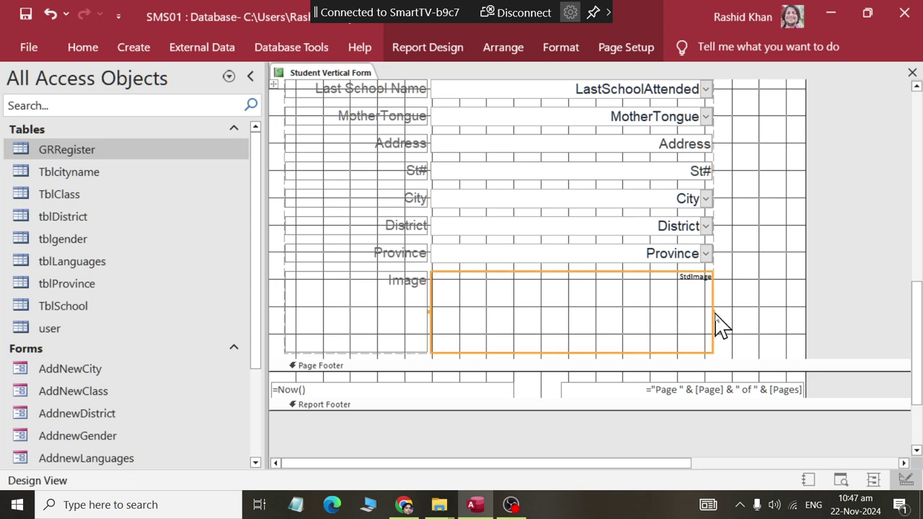
Select the whole field layout in the Detail section and look through its arrangement and report design options
scroll(745, 325, up, 5)
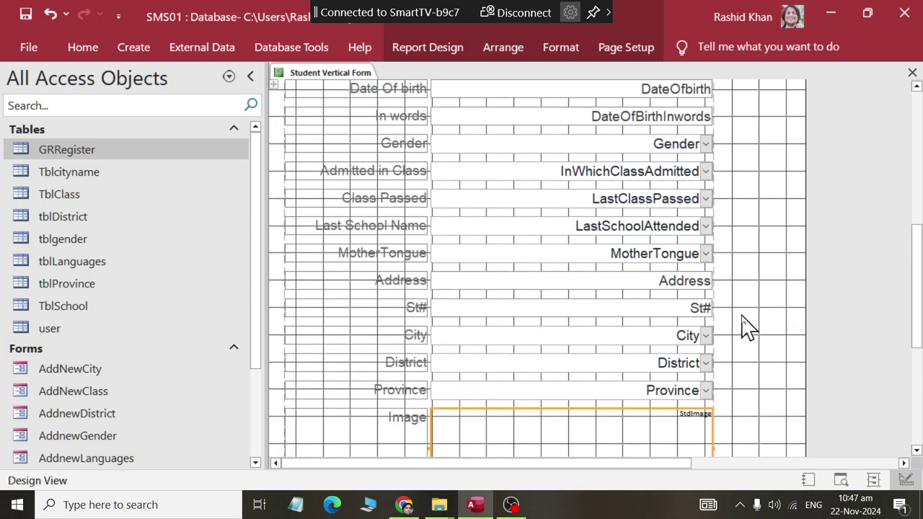
scroll(406, 201, up, 2)
click(270, 130)
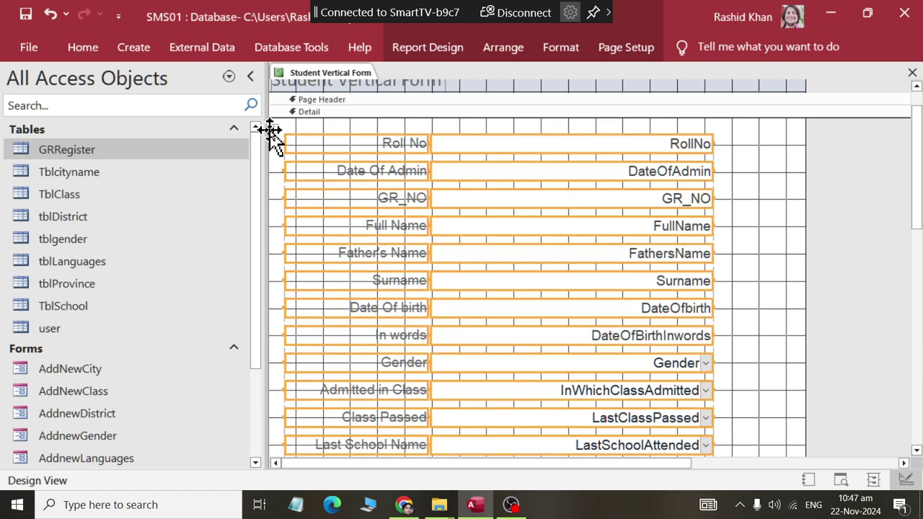
click(526, 51)
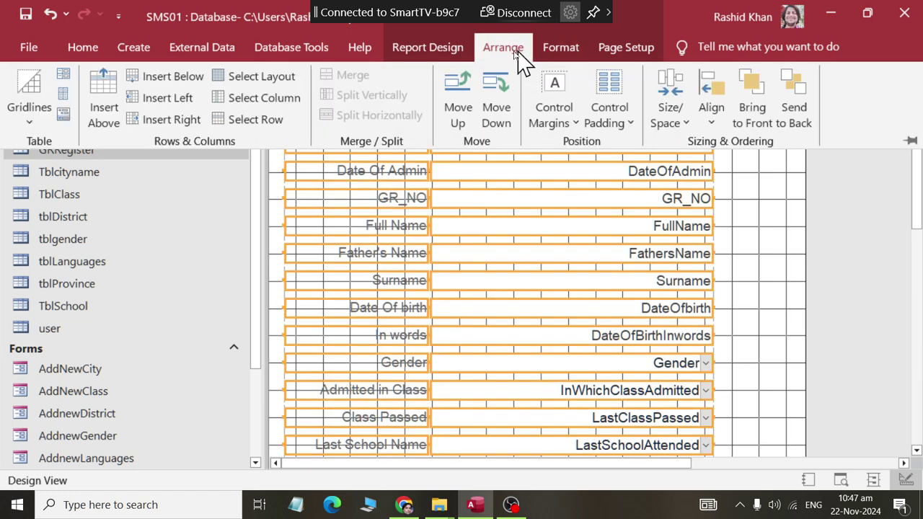
click(420, 53)
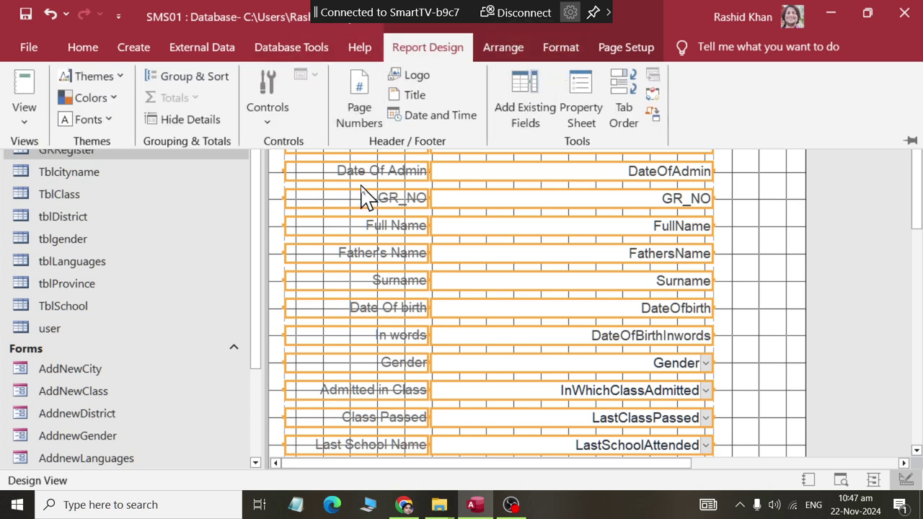
key(ctrl+F1)
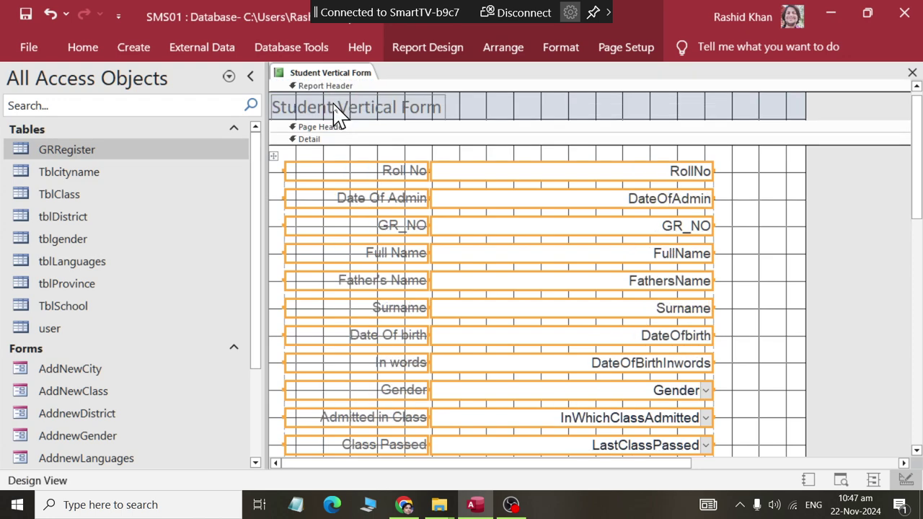
Return the report to Layout View and review the formatting, arrangement and gridline options for the whole field layout
right_click(329, 77)
click(379, 175)
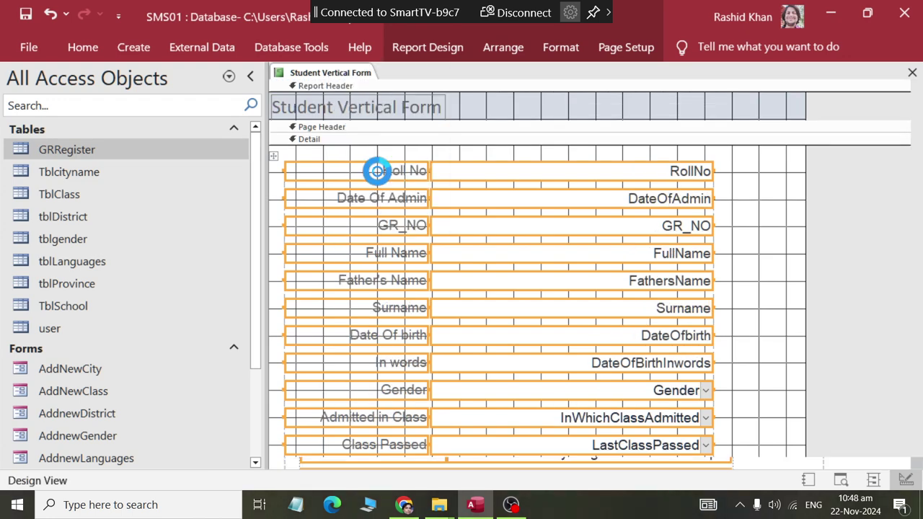
click(296, 137)
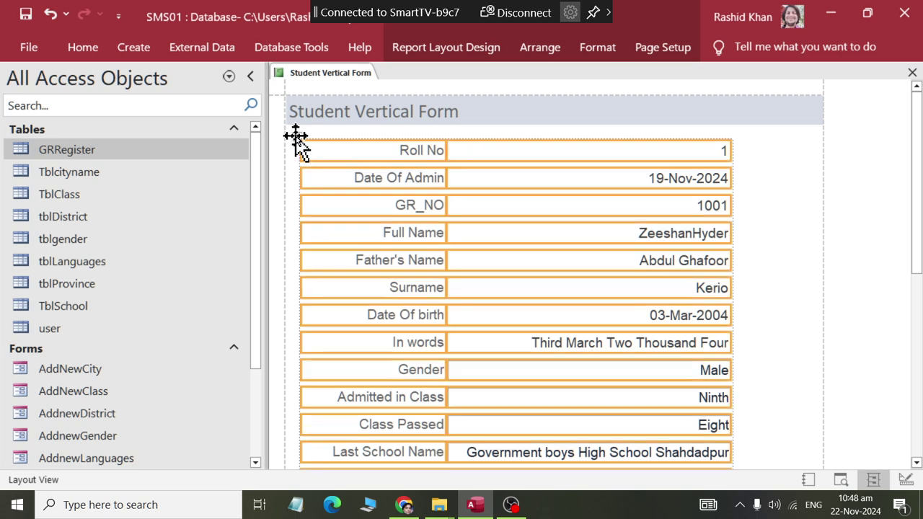
click(594, 51)
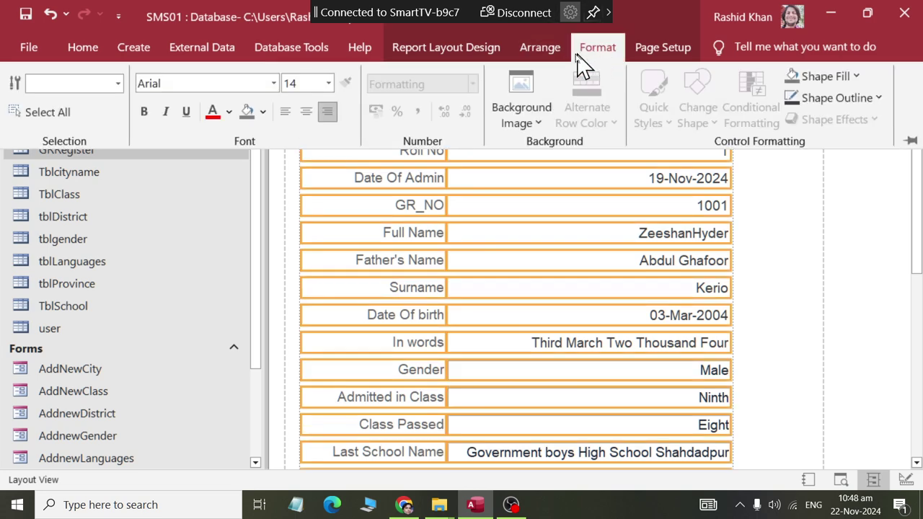
click(540, 50)
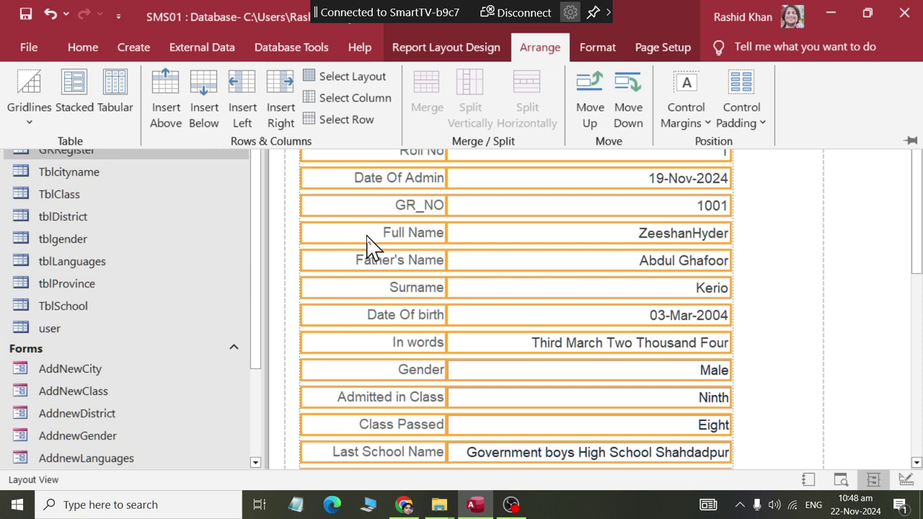
click(31, 113)
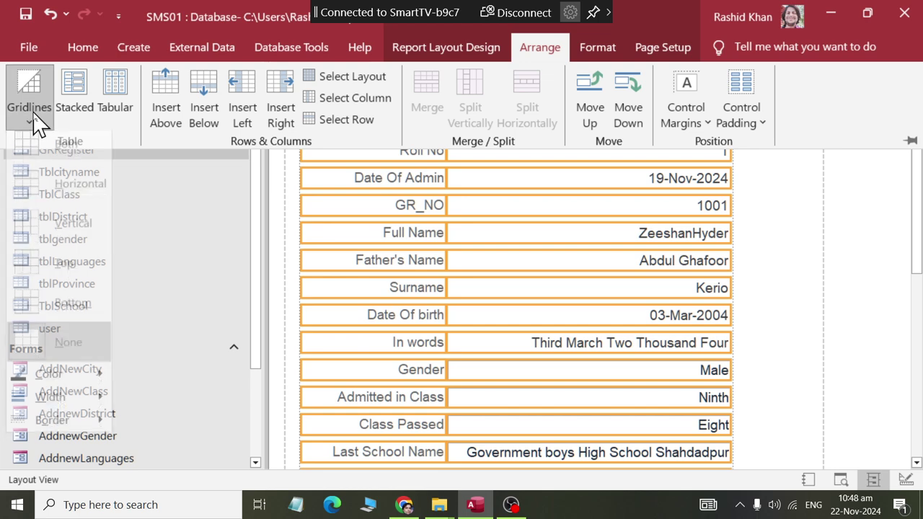
click(33, 118)
click(90, 123)
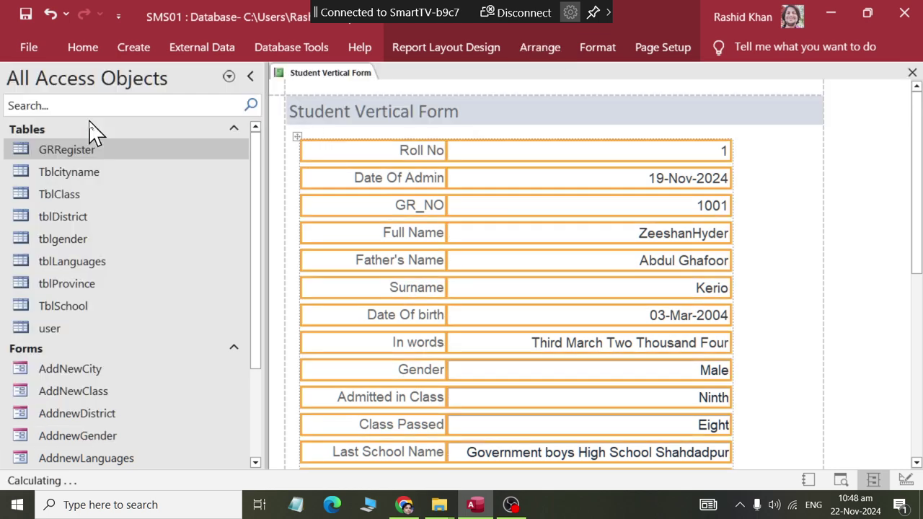
click(534, 58)
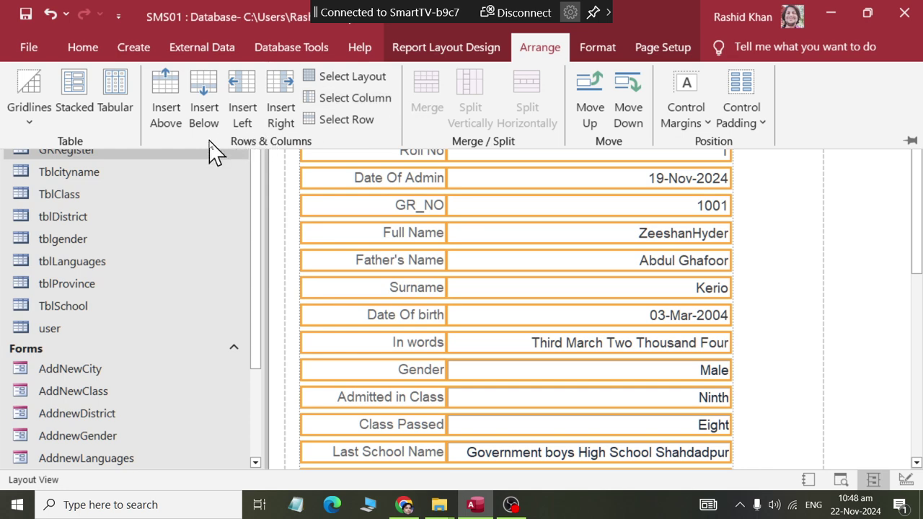
click(786, 233)
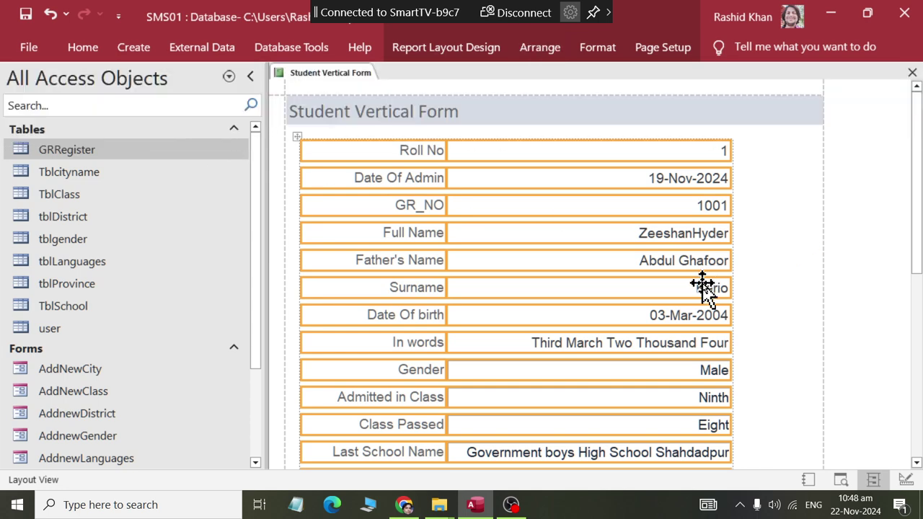
drag(917, 248, 917, 127)
click(785, 217)
scroll(742, 234, down, 5)
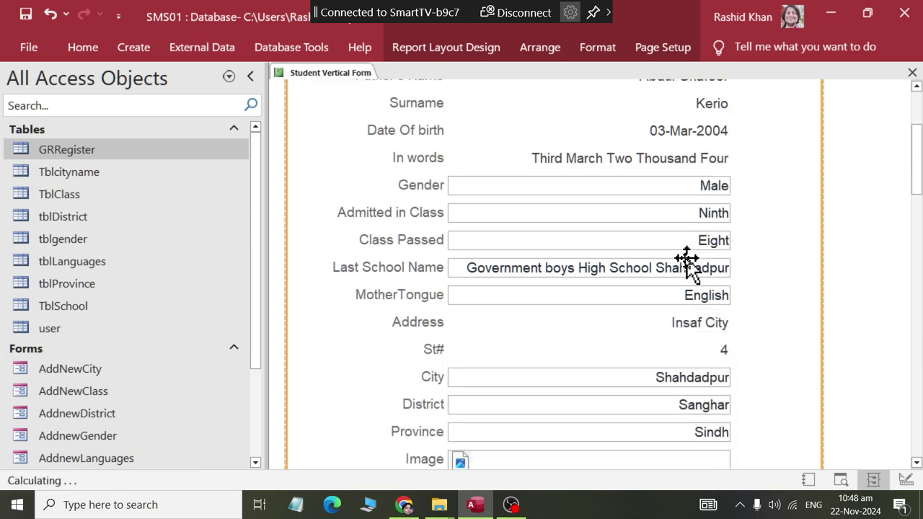
click(681, 264)
click(471, 220)
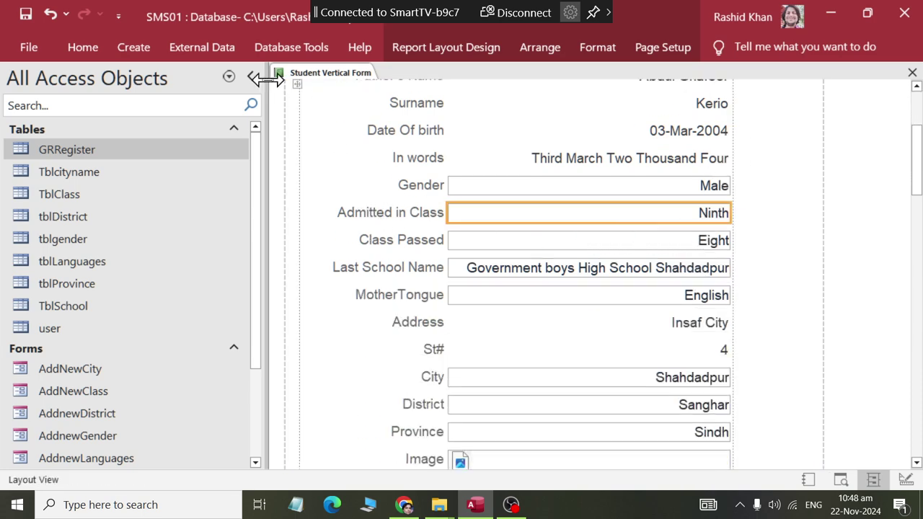
click(546, 60)
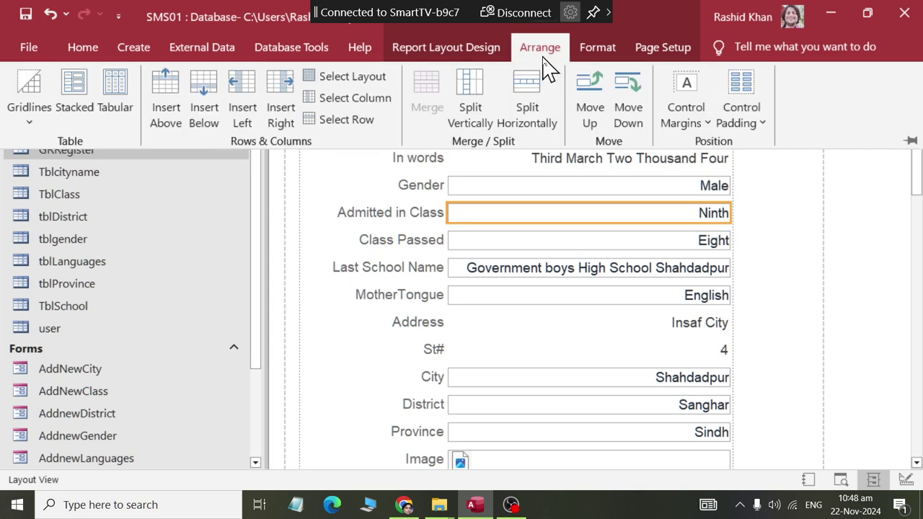
click(746, 224)
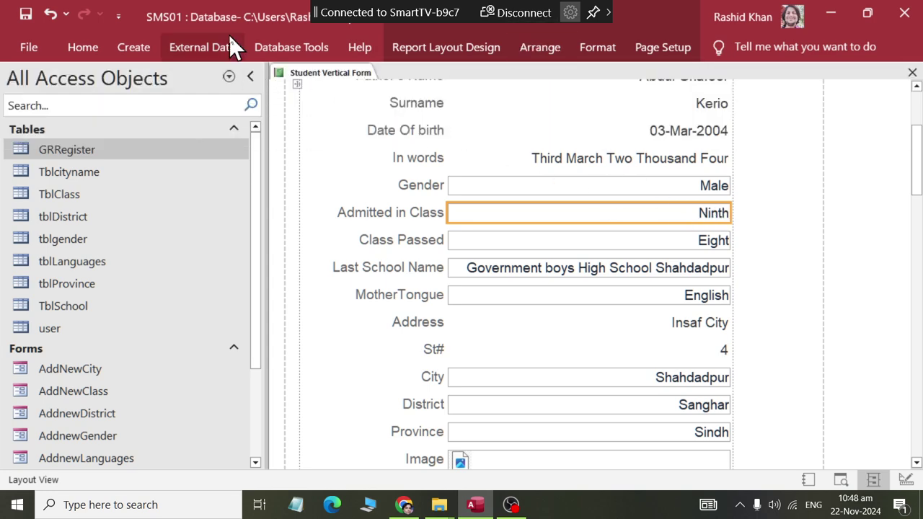
Close the database window and relaunch Access from the Windows Run dialog with the command msaccess
click(904, 13)
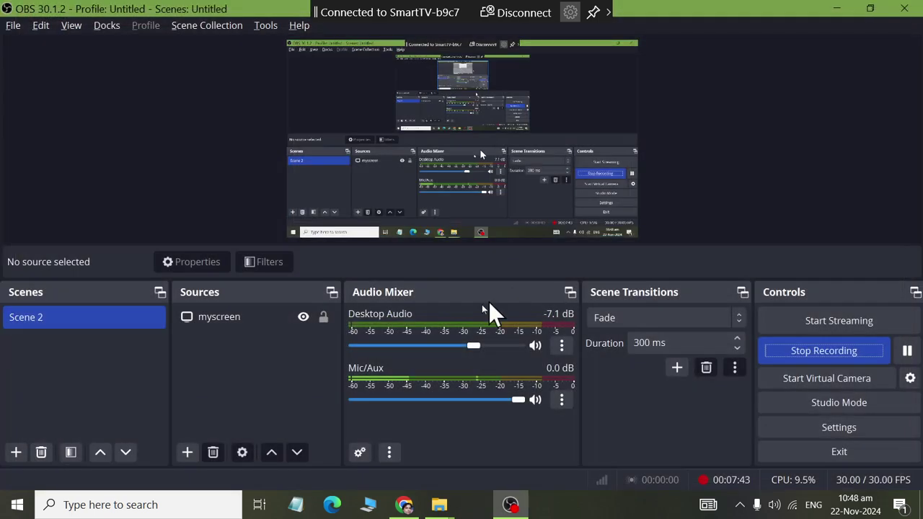
key(super+r)
text(msacce)
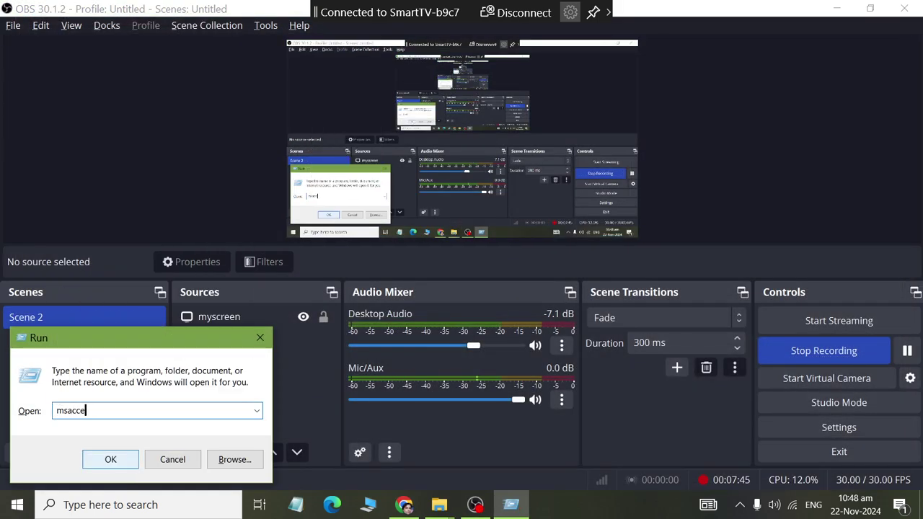
key(BackSpace)
key(BackSpace)
key(BackSpace)
key(BackSpace)
key(BackSpace)
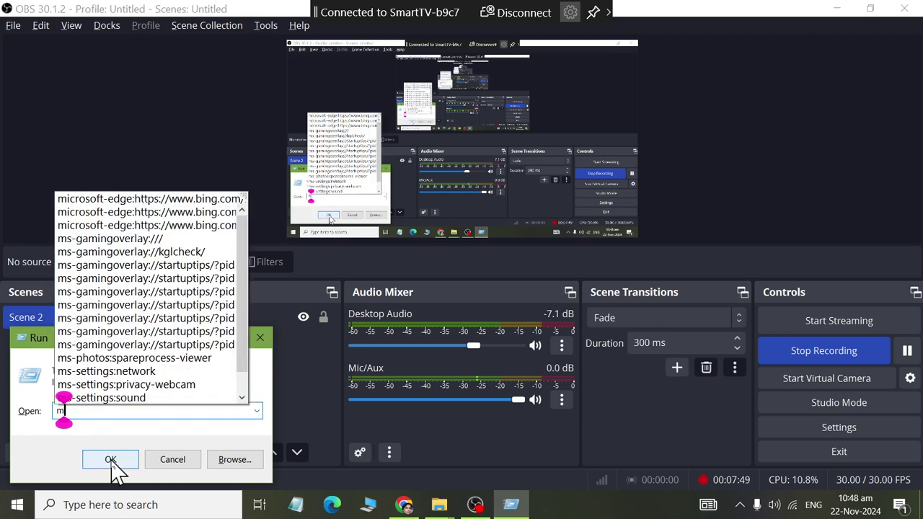
text(saccess)
click(111, 459)
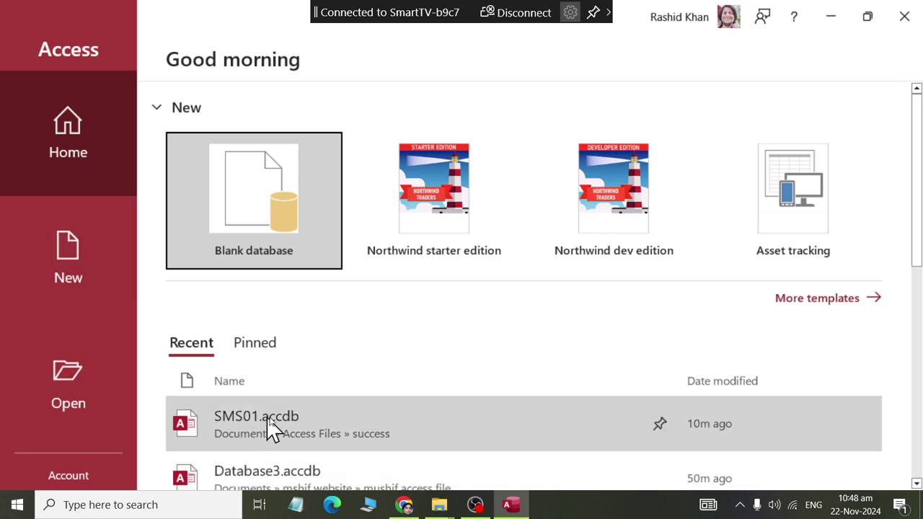
Open the recent database SMS01.accdb and open its Student Vertical Form report in Design View
scroll(288, 389, down, 3)
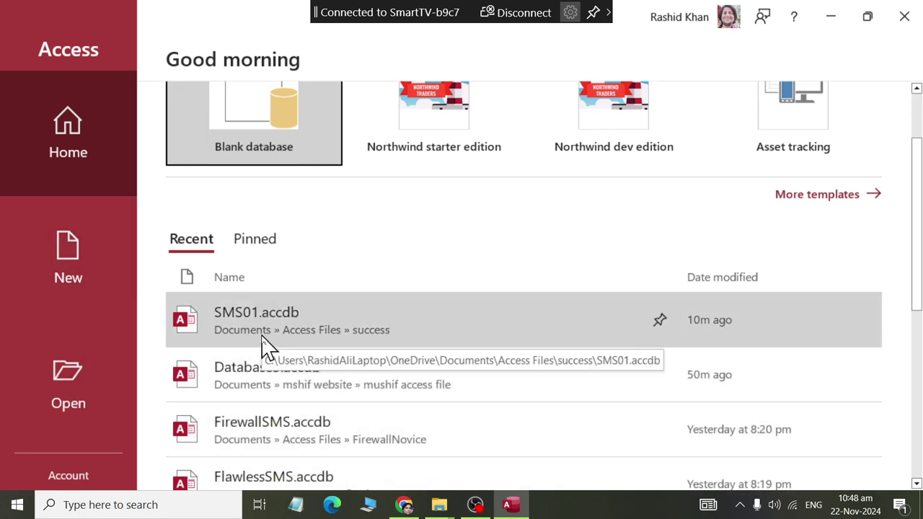
click(261, 336)
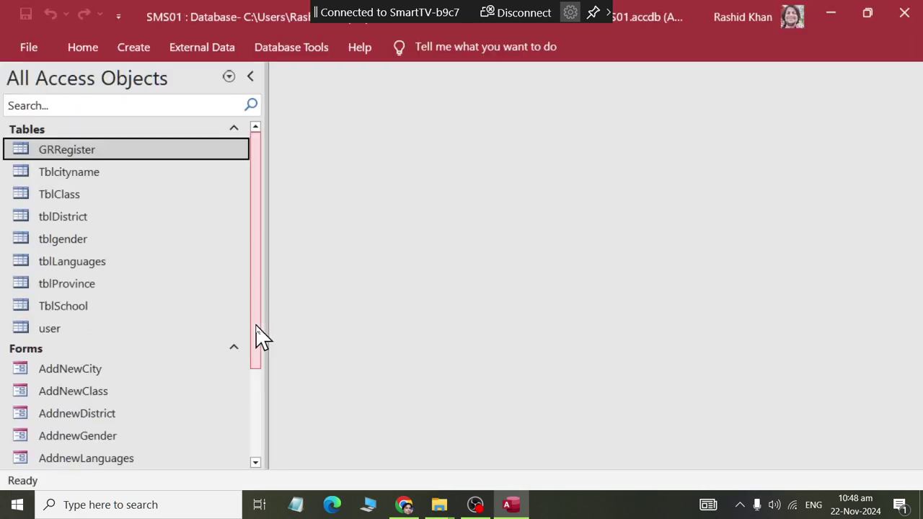
scroll(109, 324, down, 2)
right_click(79, 466)
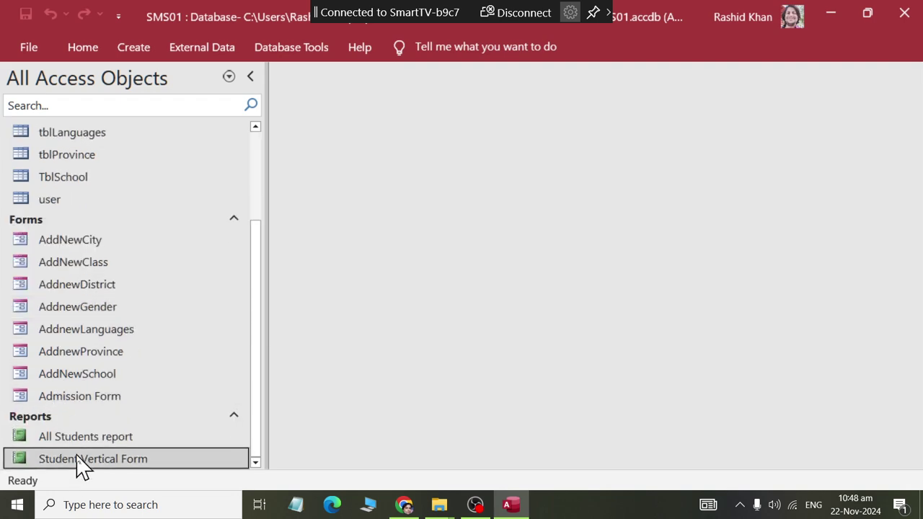
click(137, 205)
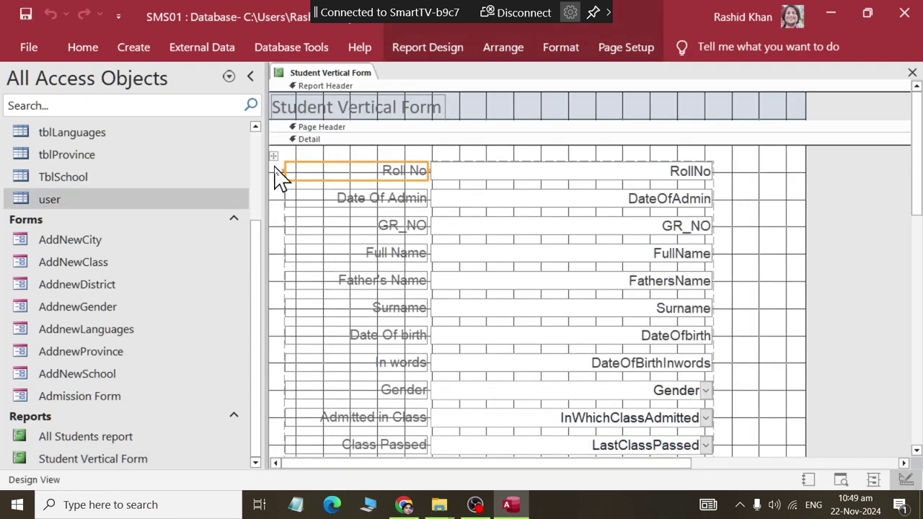
Select the whole field layout in the Detail section and remove the layout so its controls become independent
click(274, 159)
click(505, 52)
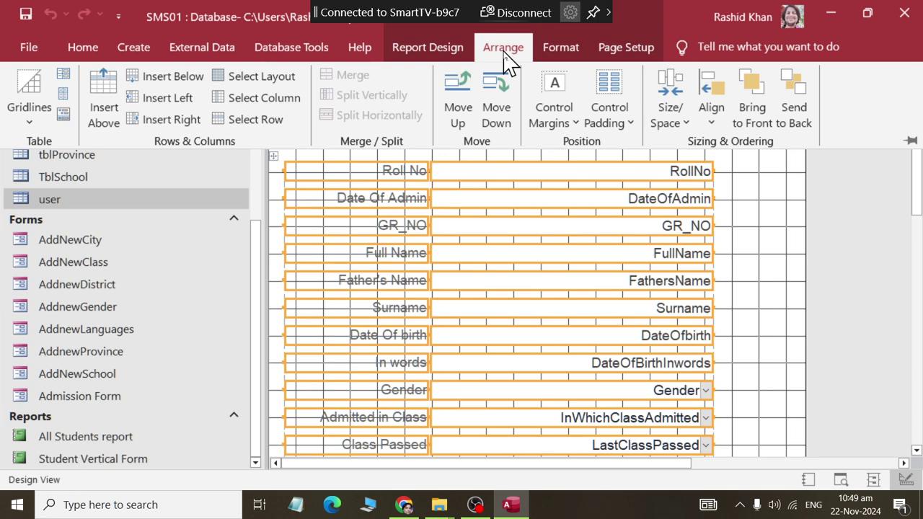
click(67, 117)
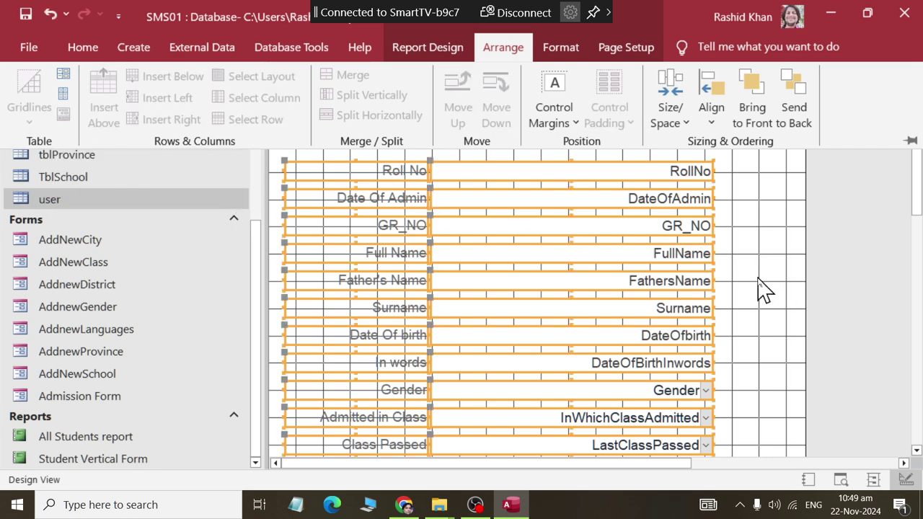
key(ctrl+F1)
Try to remove the Image label beside the StdImage attachment control by erasing its text
scroll(761, 288, down, 6)
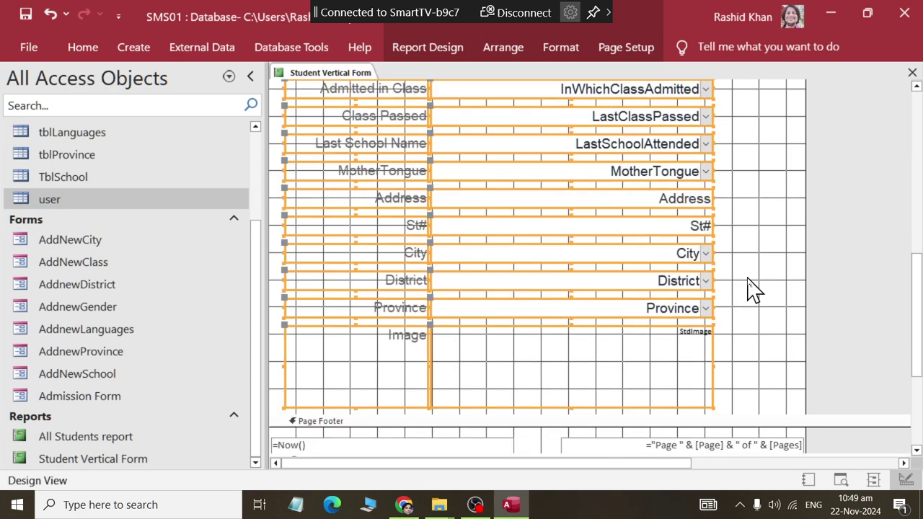
click(750, 375)
click(586, 357)
click(374, 353)
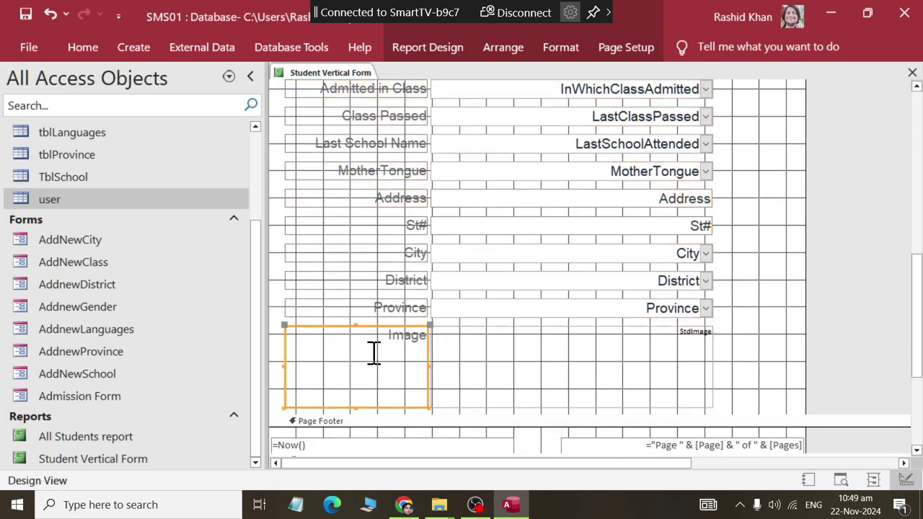
key(F2)
key(BackSpace)
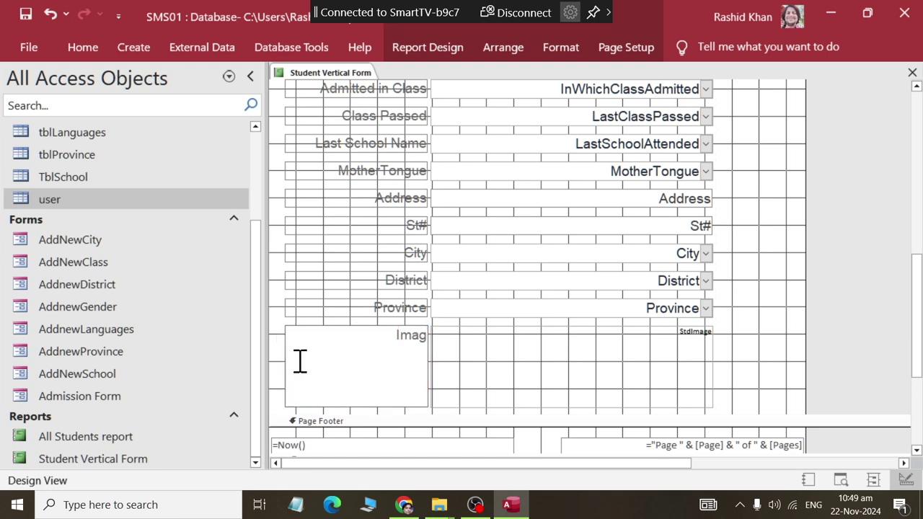
drag(268, 352, 271, 352)
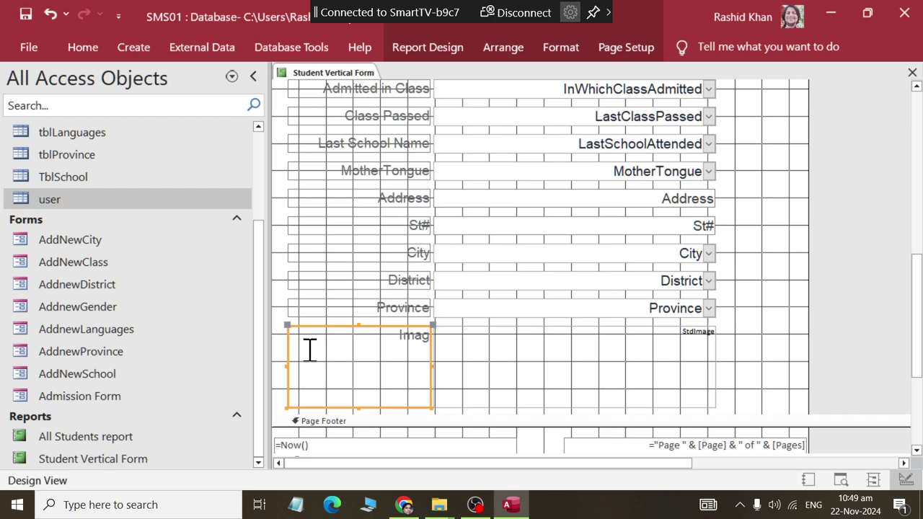
Launch the On-Screen Keyboard, delete the label beside StdImage with it, and close the keyboard
key(super+r)
click(111, 462)
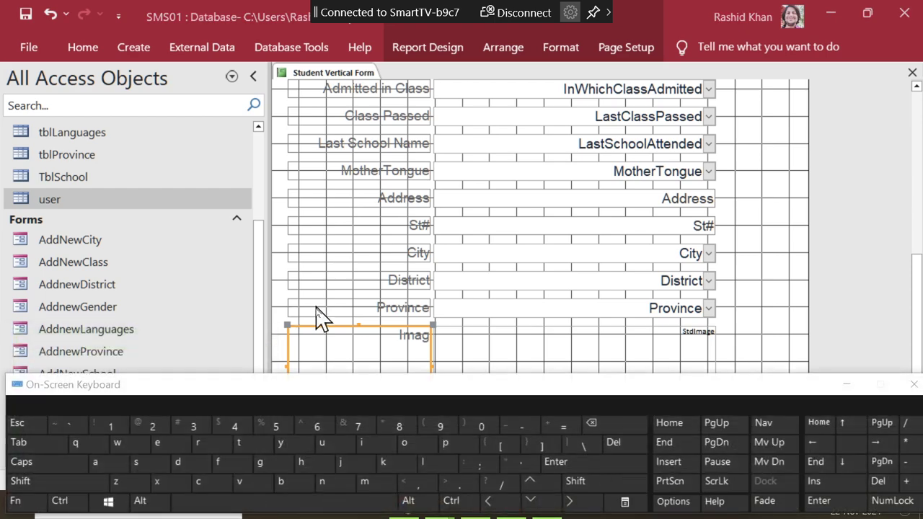
click(320, 335)
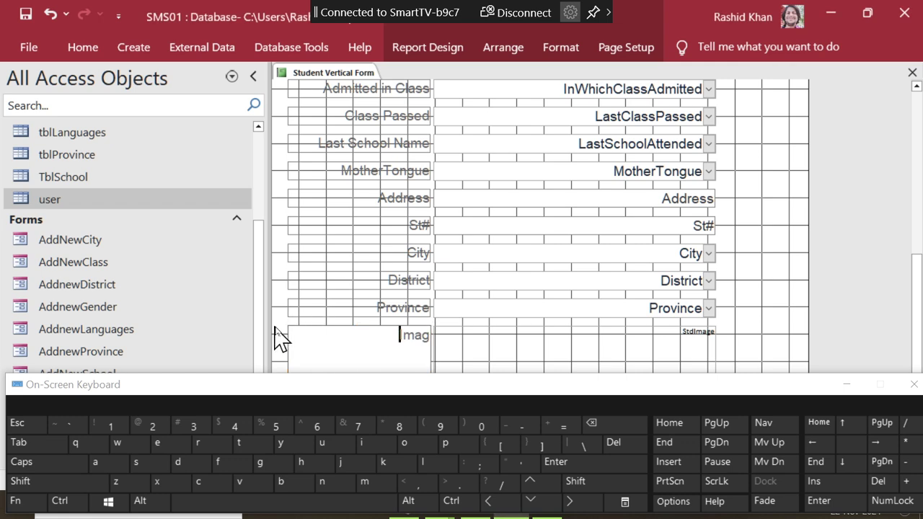
click(312, 347)
click(619, 442)
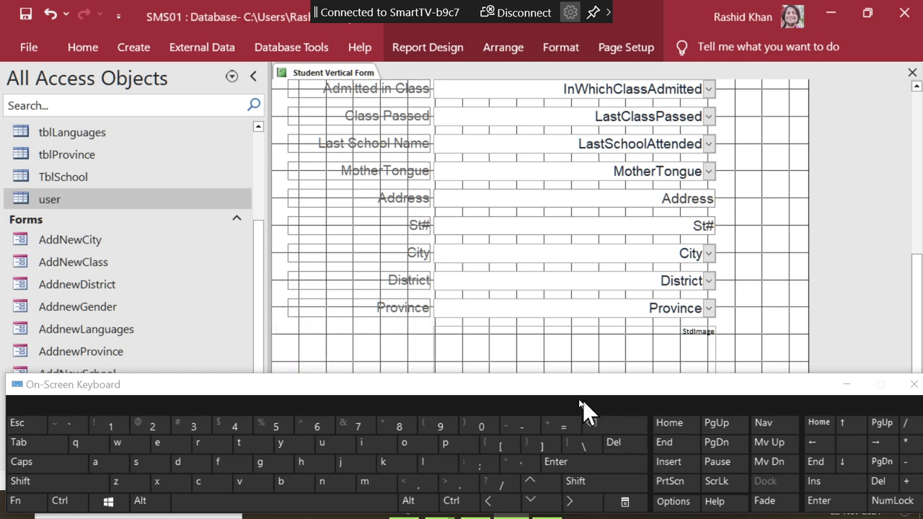
click(914, 385)
Shrink the StdImage attachment control and place it to the right of the field column, starting level with Last School Name
click(561, 395)
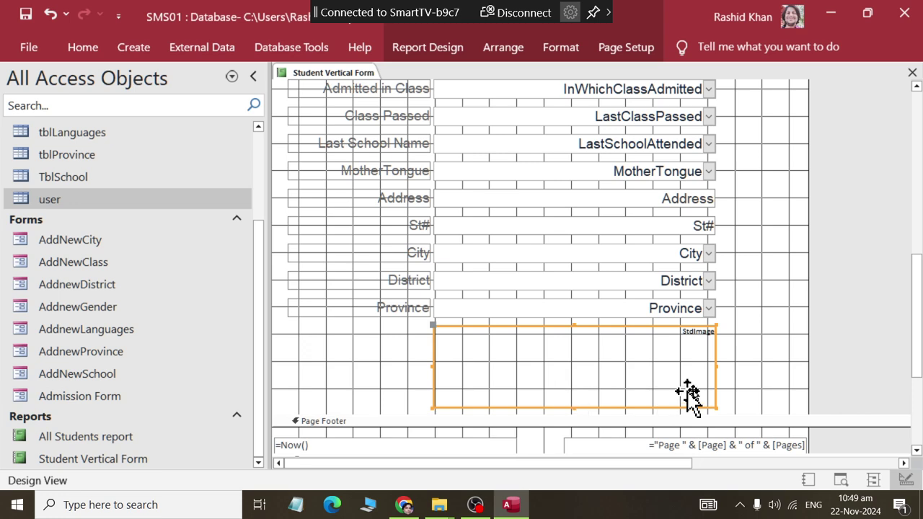
drag(714, 366, 768, 152)
Select all the labels and field boxes except StdImage and arrange them in a Stacked layout
scroll(674, 321, up, 10)
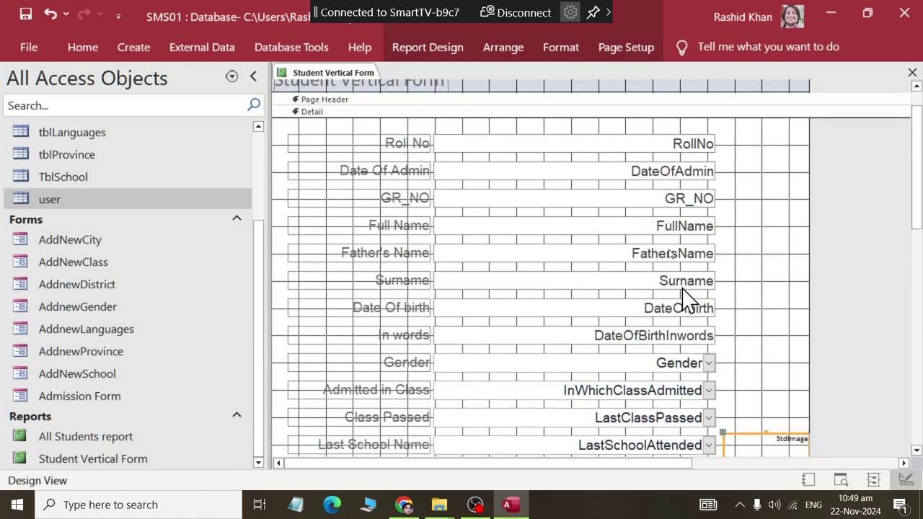
drag(591, 128, 570, 407)
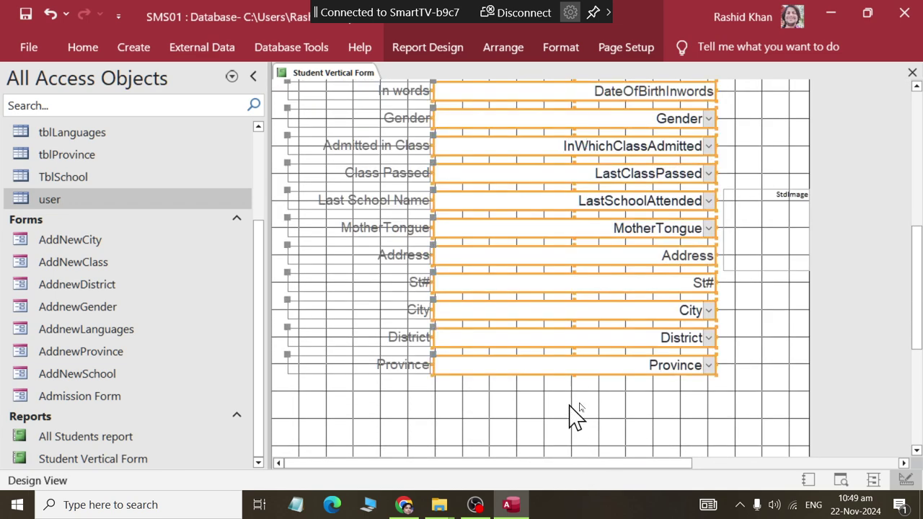
click(340, 431)
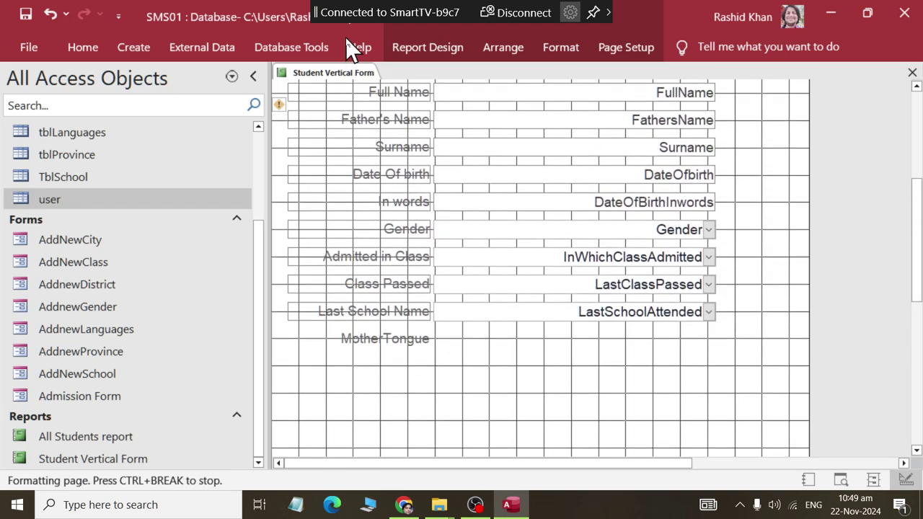
drag(416, 148, 573, 130)
click(497, 49)
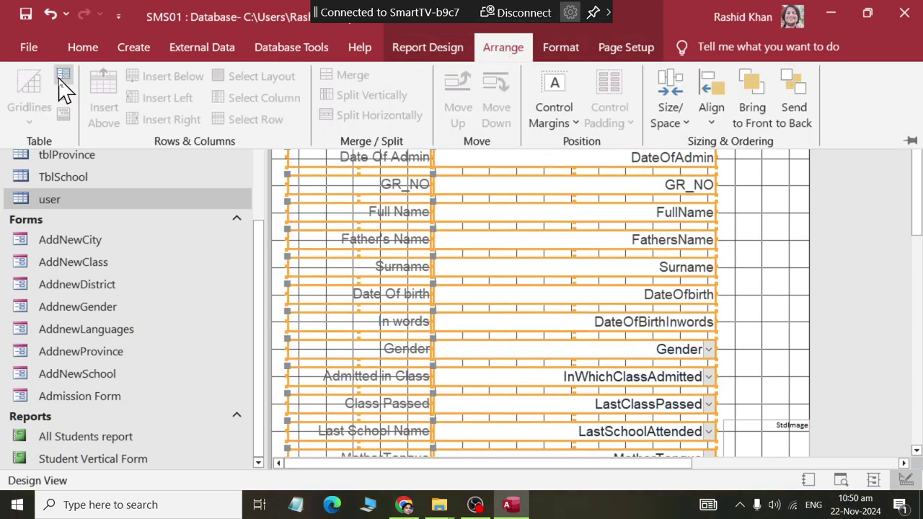
click(60, 78)
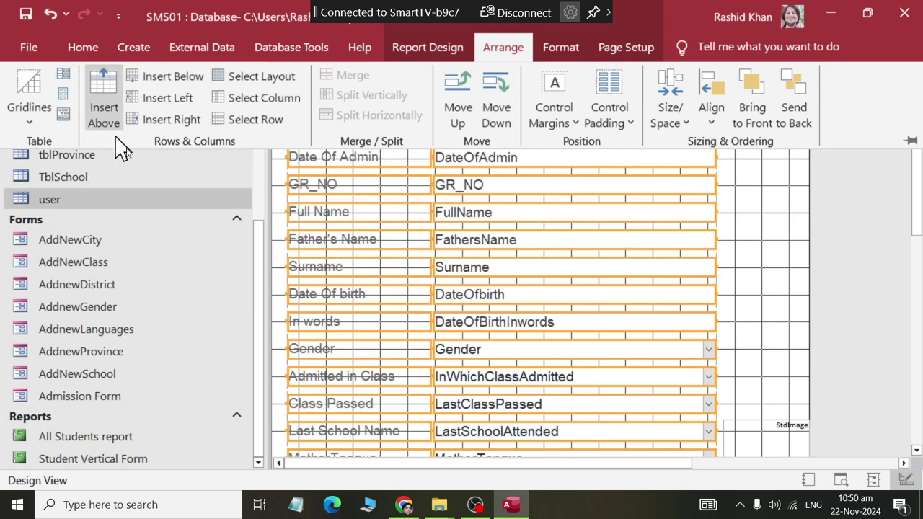
click(374, 256)
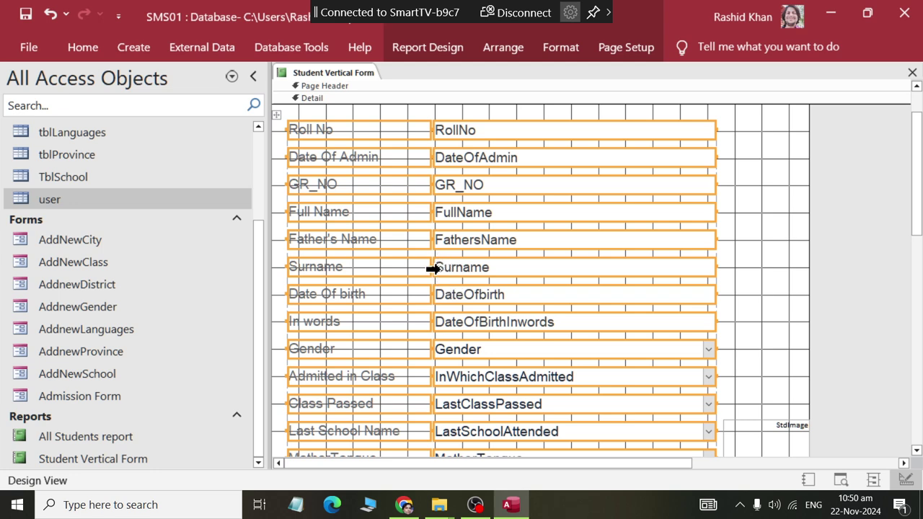
Try to narrow the label column of the stacked layout in Design View
click(431, 269)
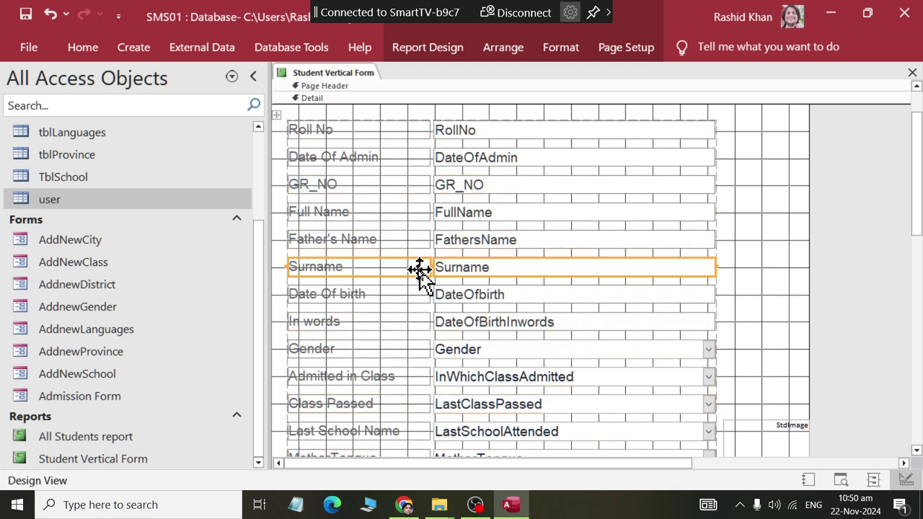
click(424, 240)
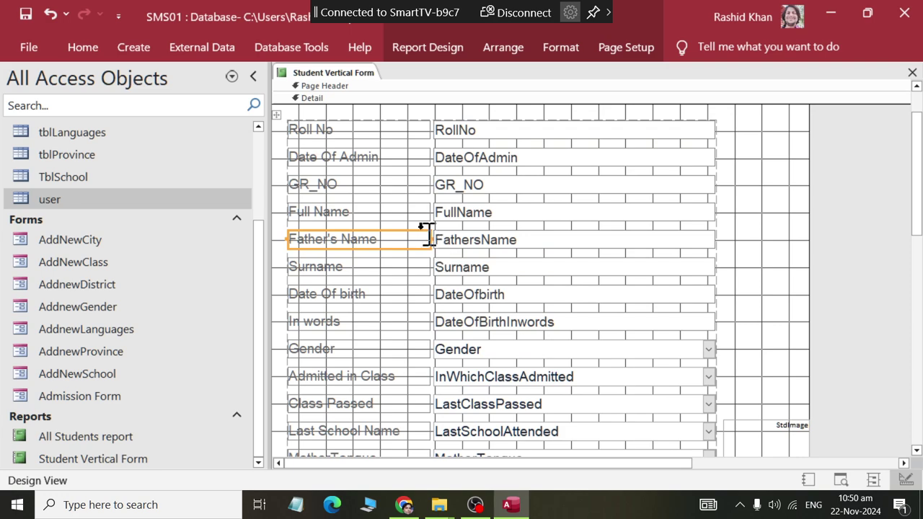
click(275, 113)
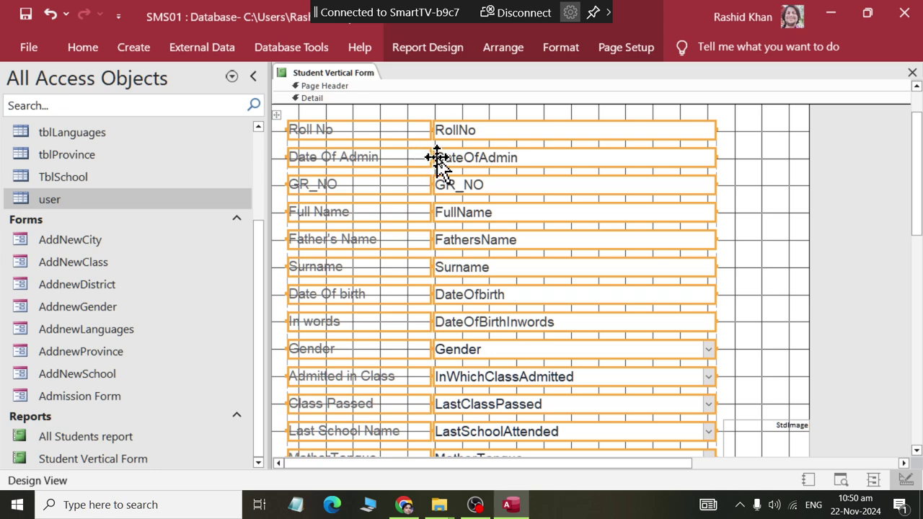
drag(433, 157, 419, 157)
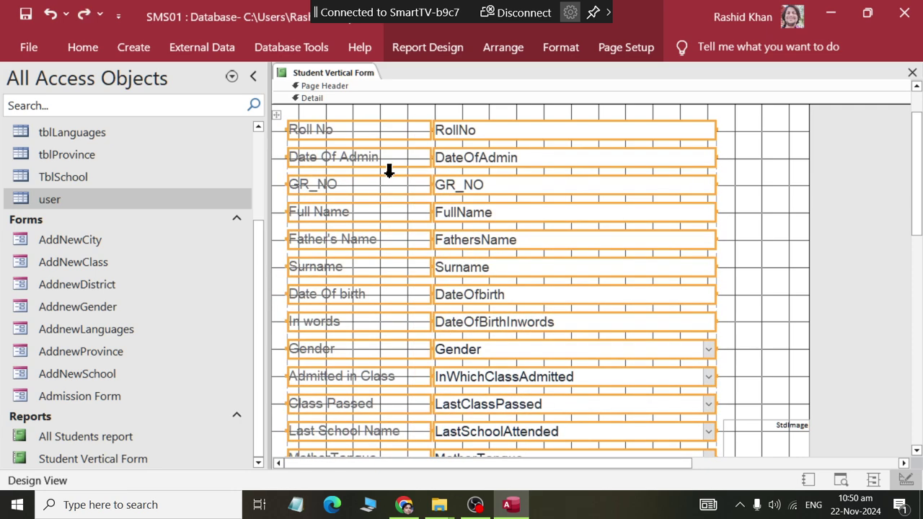
click(386, 117)
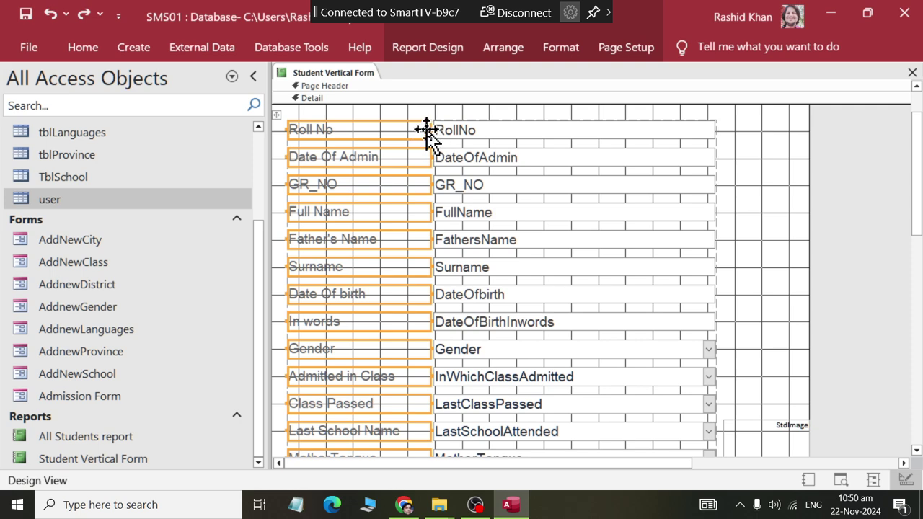
Switch the report to Layout View, select the whole stacked layout and slightly narrow its field value column
right_click(338, 75)
click(398, 185)
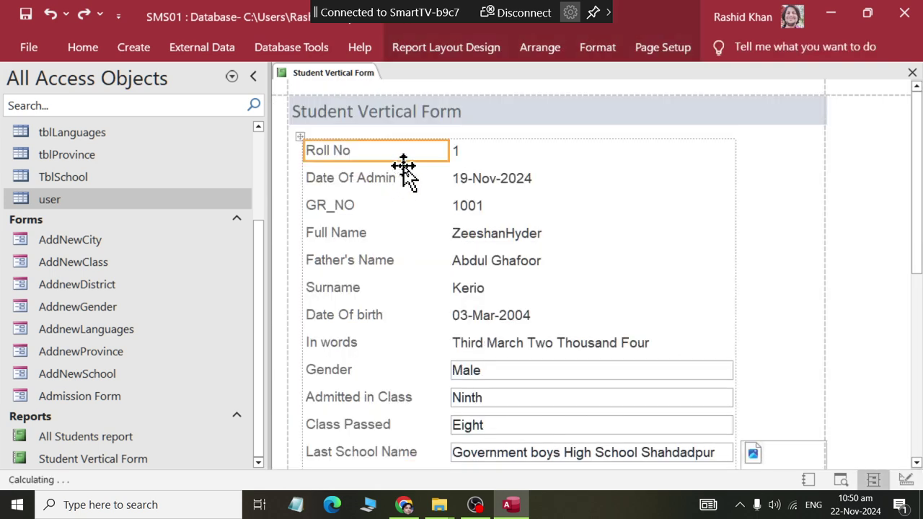
click(320, 150)
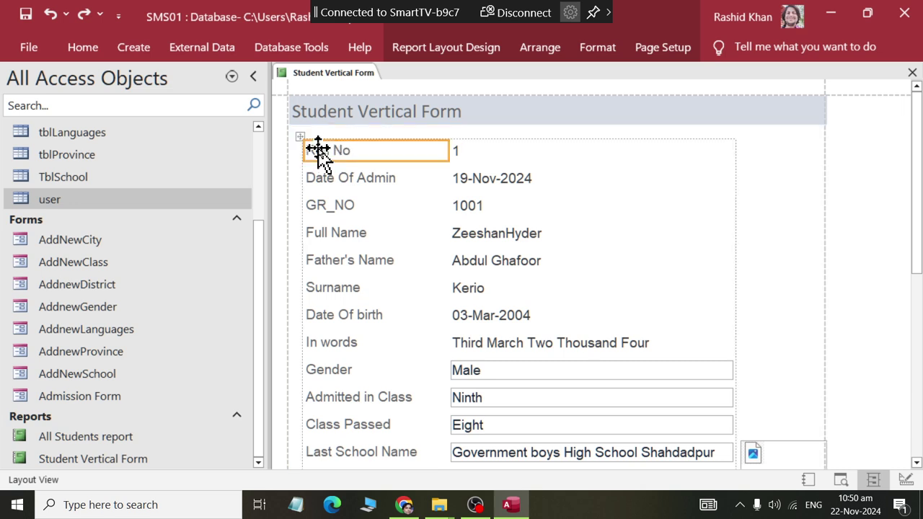
click(300, 135)
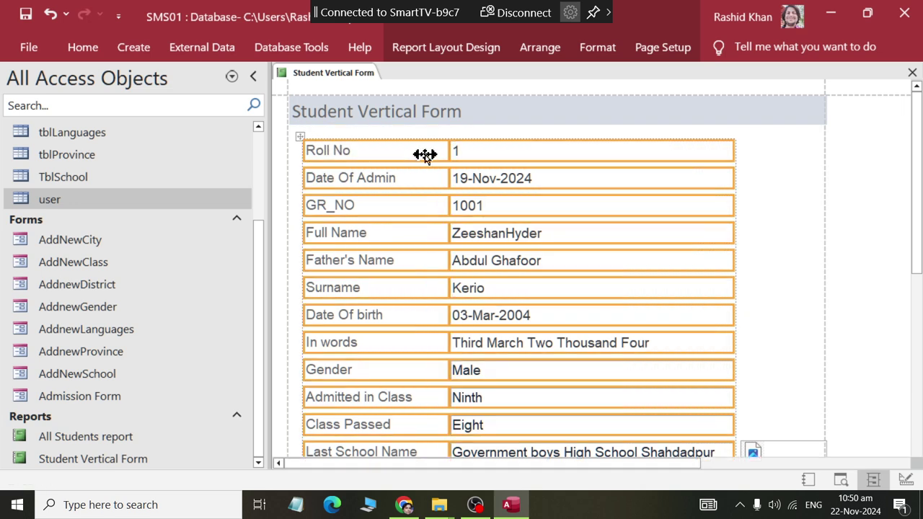
scroll(593, 288, down, 2)
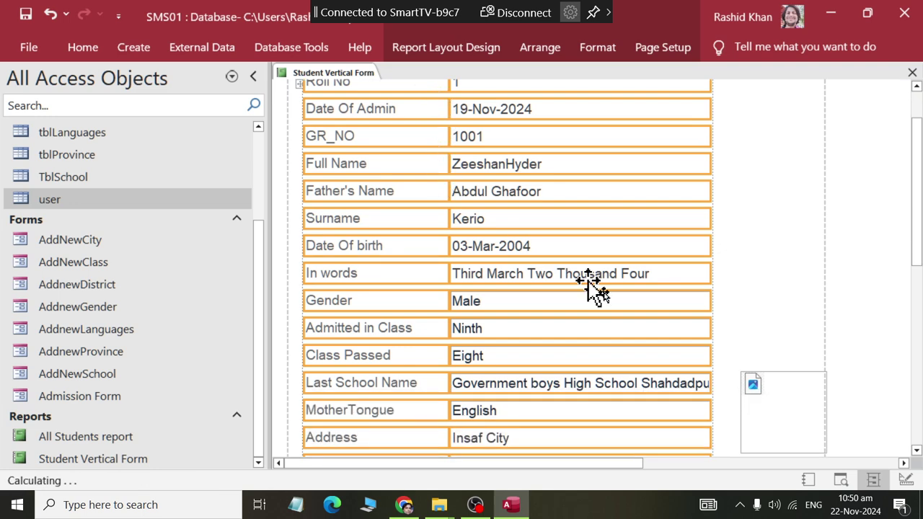
Select the StdImage attachment control and switch the report back to Design View
click(742, 387)
right_click(316, 73)
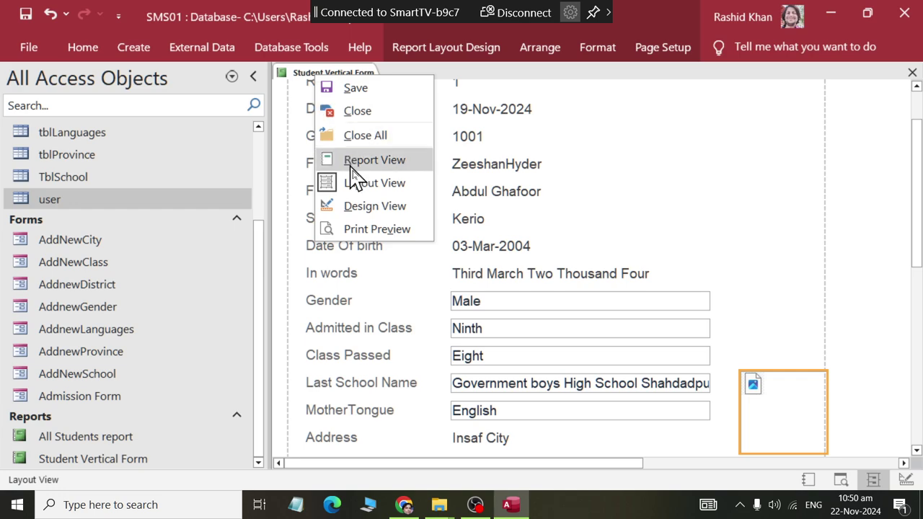
click(375, 207)
scroll(826, 383, down, 5)
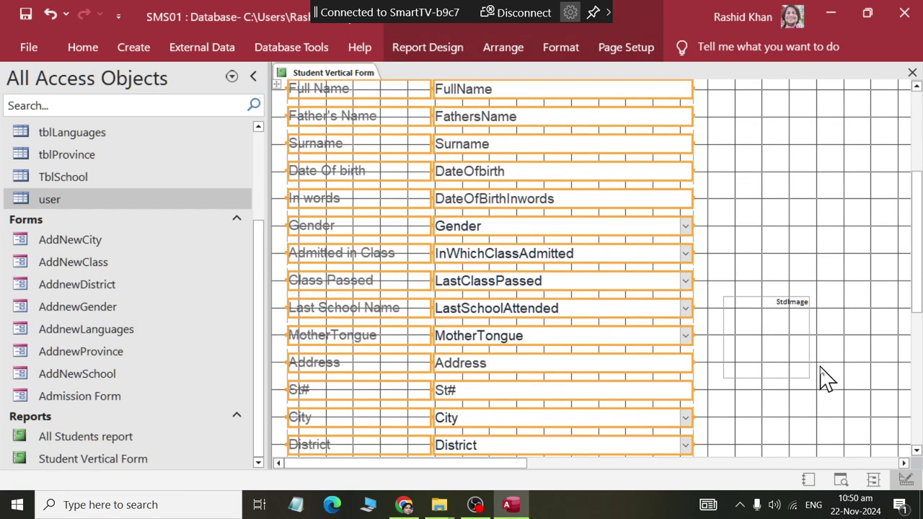
Move the StdImage control up beside the first field rows, and increase the height of the Report Header section
click(766, 301)
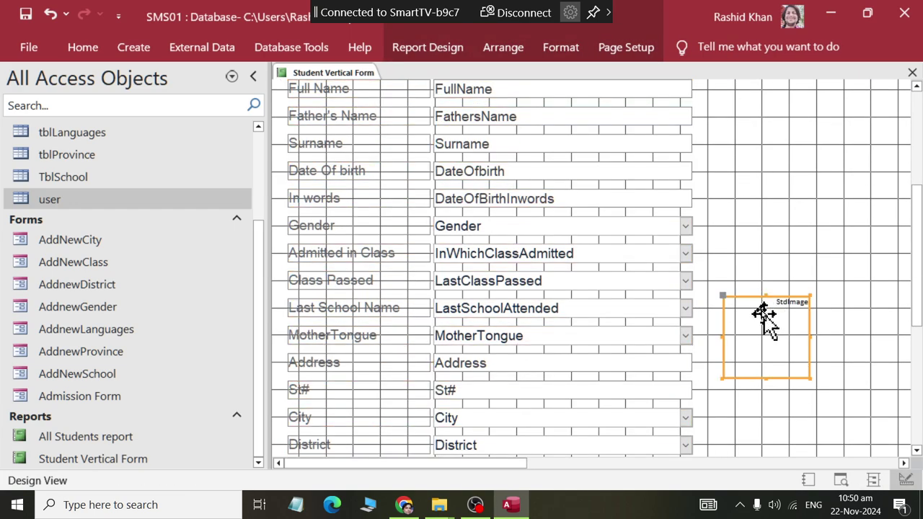
drag(764, 316, 743, 119)
scroll(743, 119, up, 5)
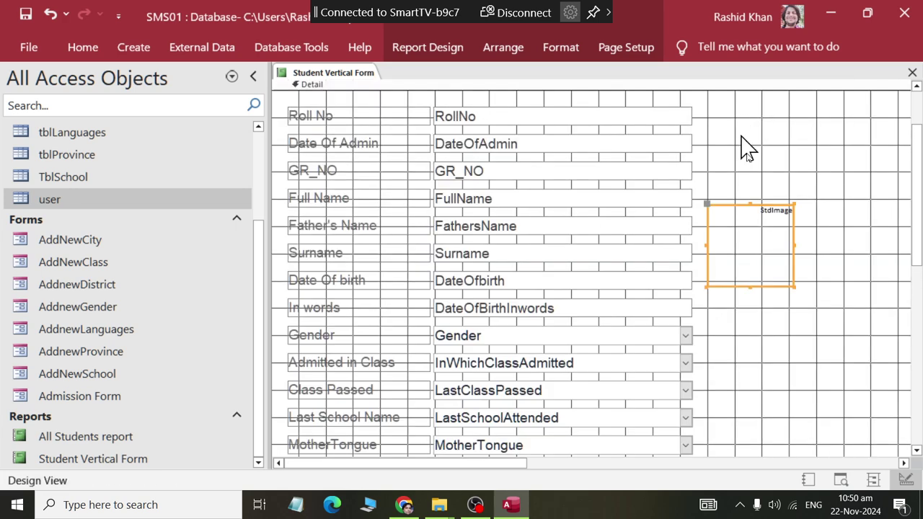
drag(762, 266, 754, 207)
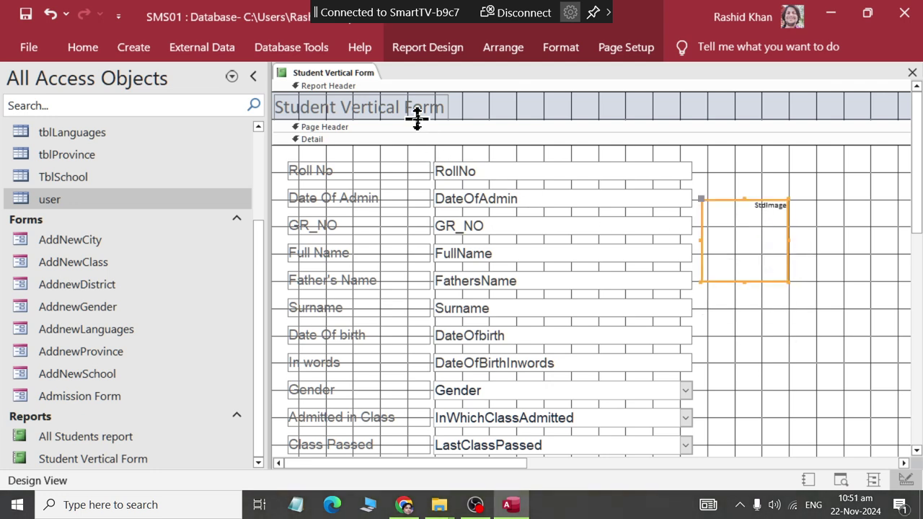
drag(416, 117, 421, 174)
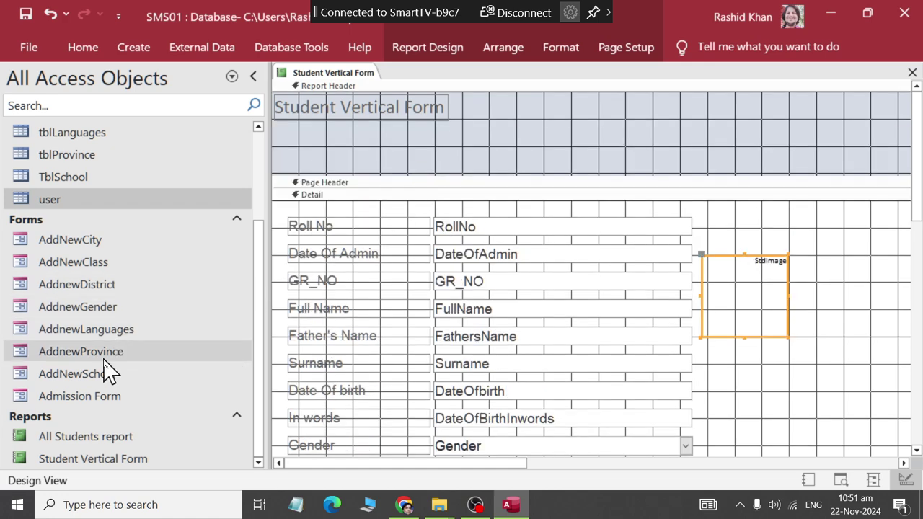
Open the Admission Form to look at its header and close it again
double_click(98, 396)
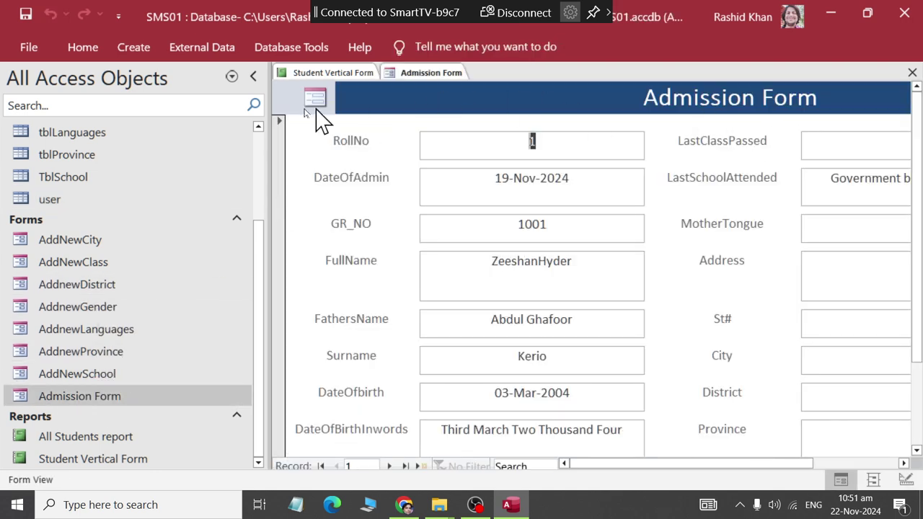
right_click(425, 72)
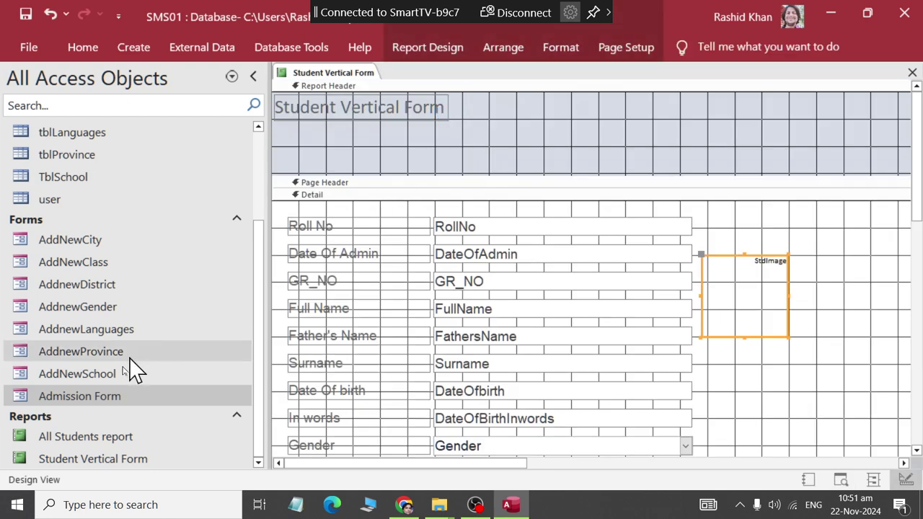
right_click(86, 458)
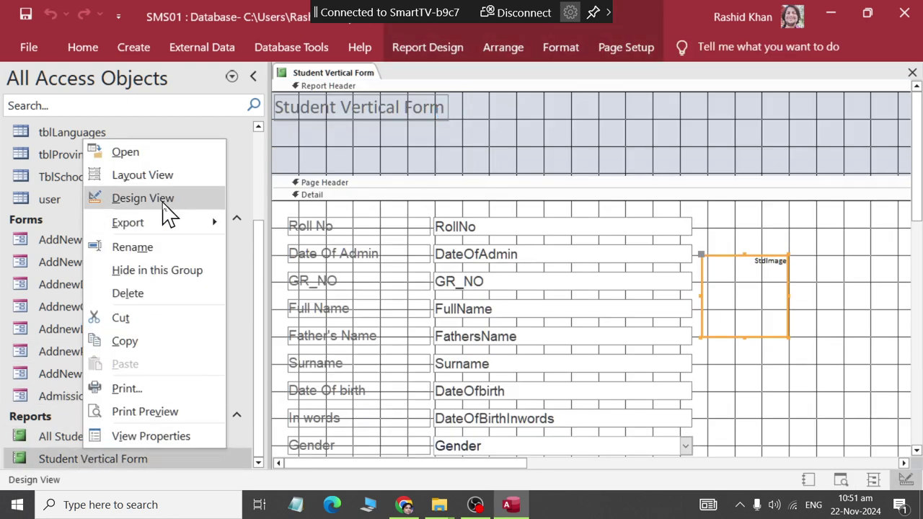
click(437, 141)
Move the report title label to the middle of the Report Header and change its text to "Admission Form"
drag(435, 123, 618, 103)
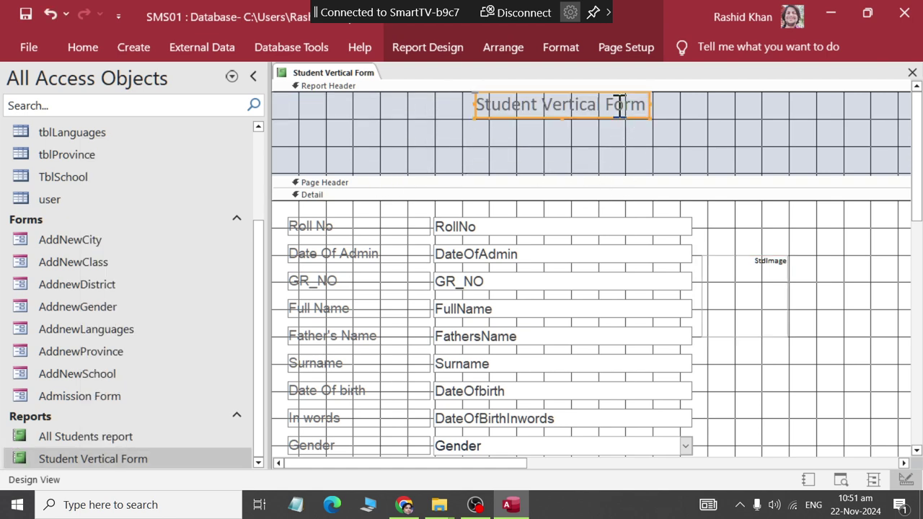
click(581, 103)
double_click(581, 104)
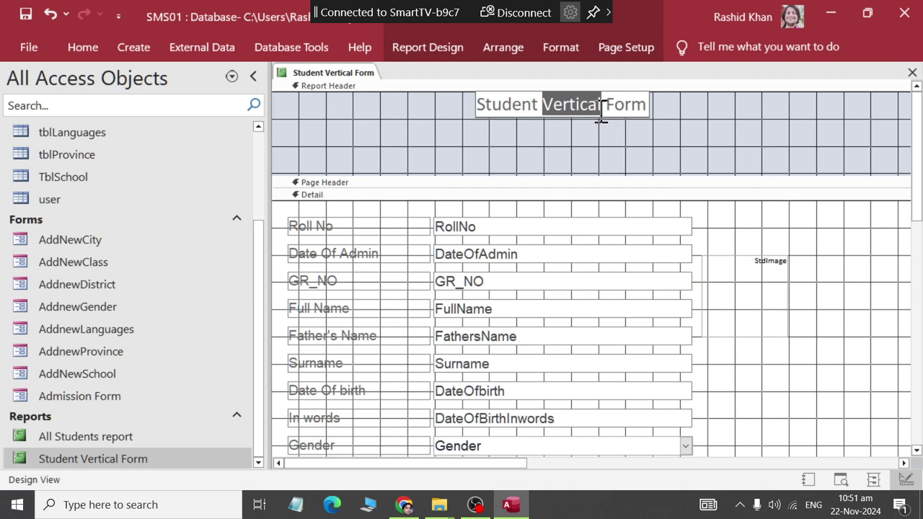
text(Adm)
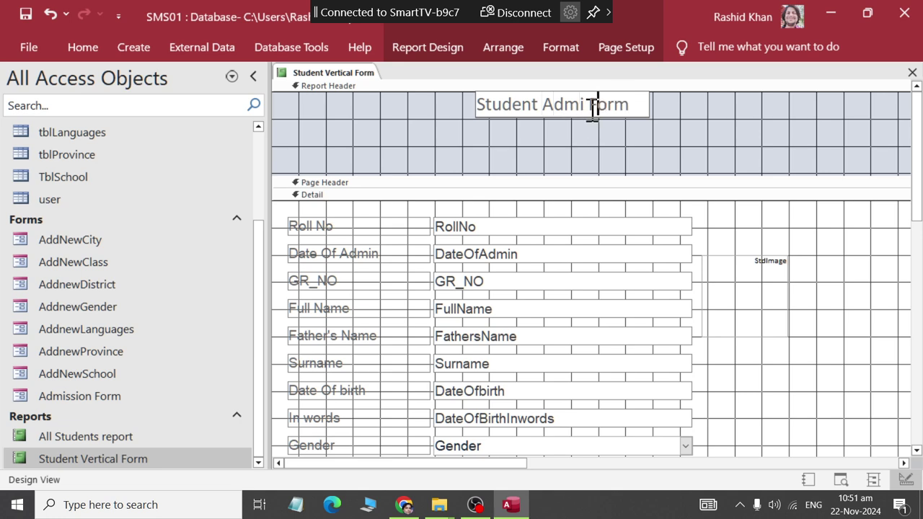
drag(630, 104, 392, 79)
text(Adm)
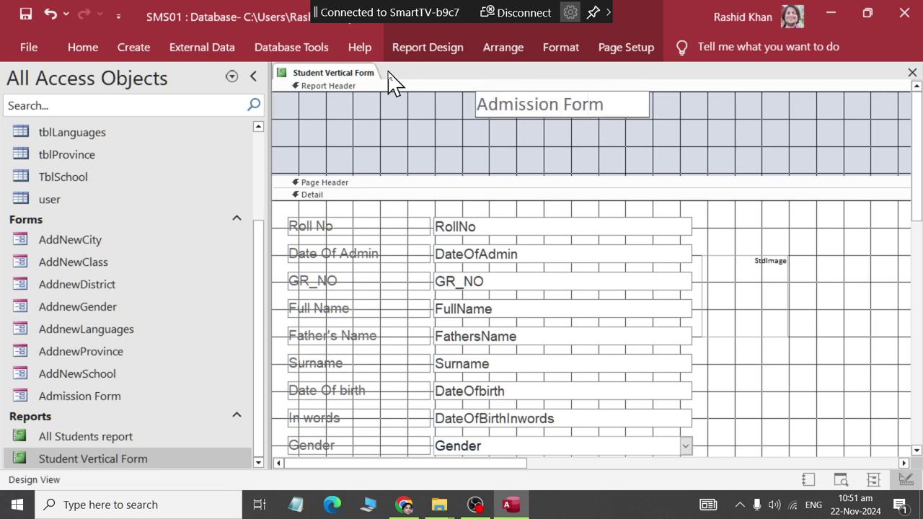
Move the Admission Form label down within the Report Header and place a copy of it above
click(490, 150)
drag(509, 128, 516, 166)
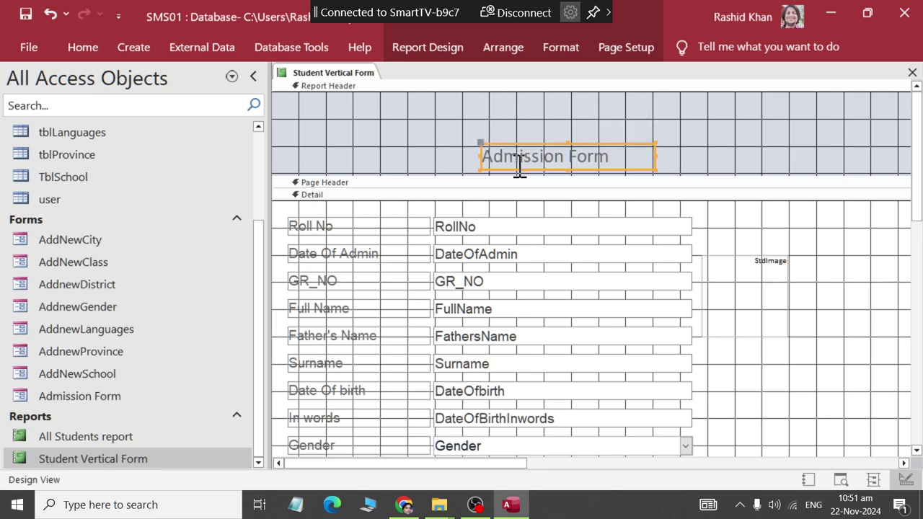
click(521, 144)
click(522, 118)
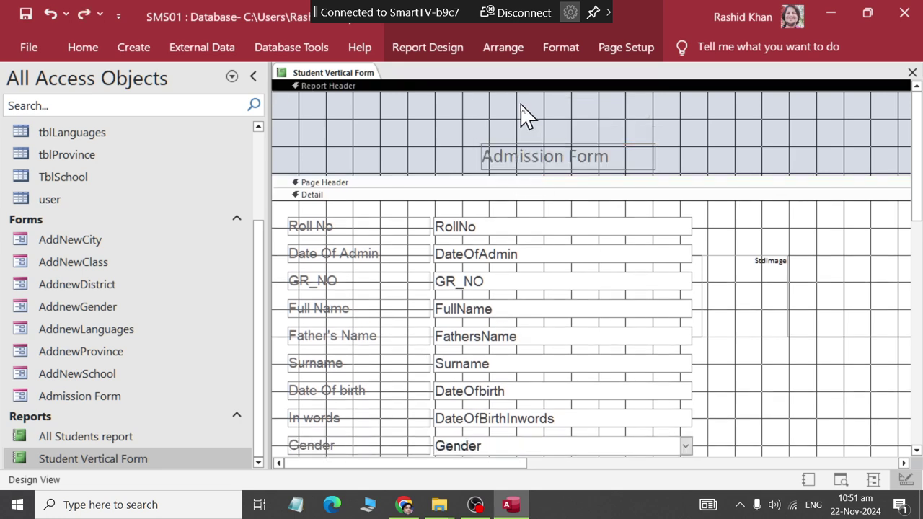
key(ctrl+v)
click(406, 132)
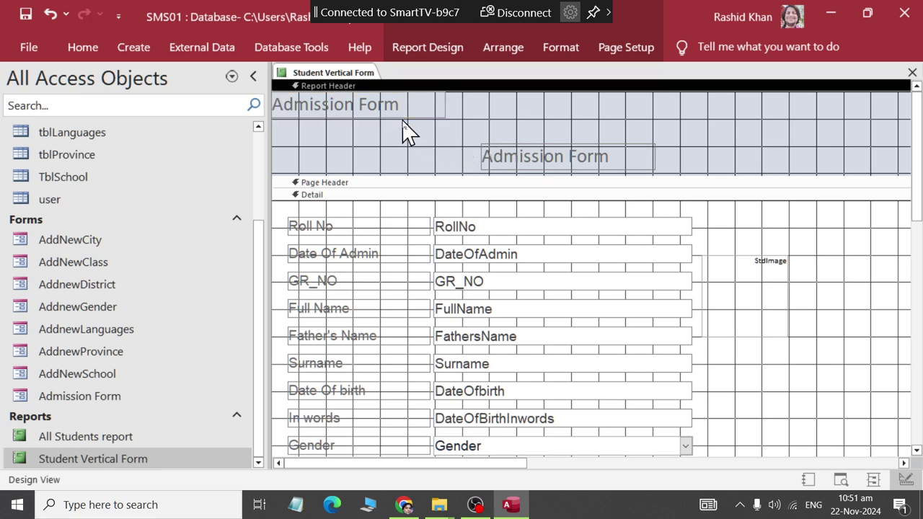
drag(399, 119, 582, 128)
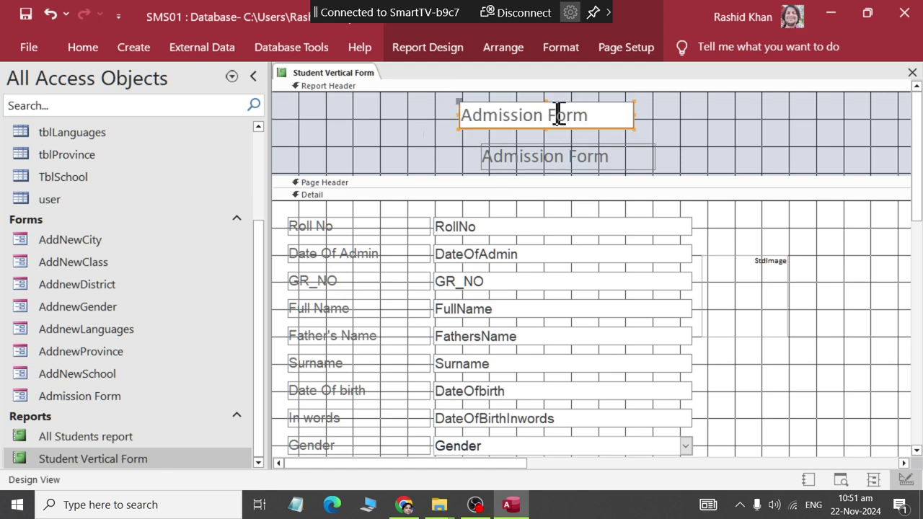
Change the text of the upper header label to "School / College Name Display Here!"
double_click(560, 115)
text(V)
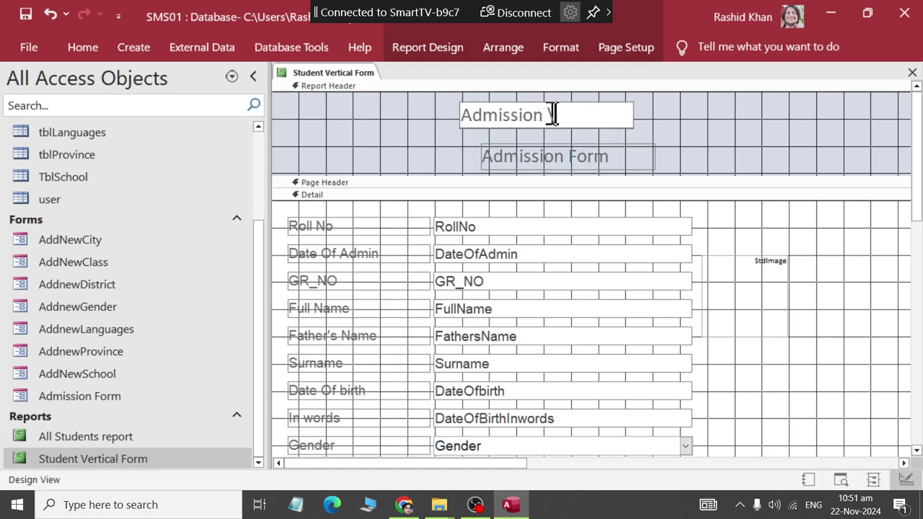
key(BackSpace)
key(BackSpace)
key(BackSpace)
key(BackSpace)
key(BackSpace)
key(BackSpace)
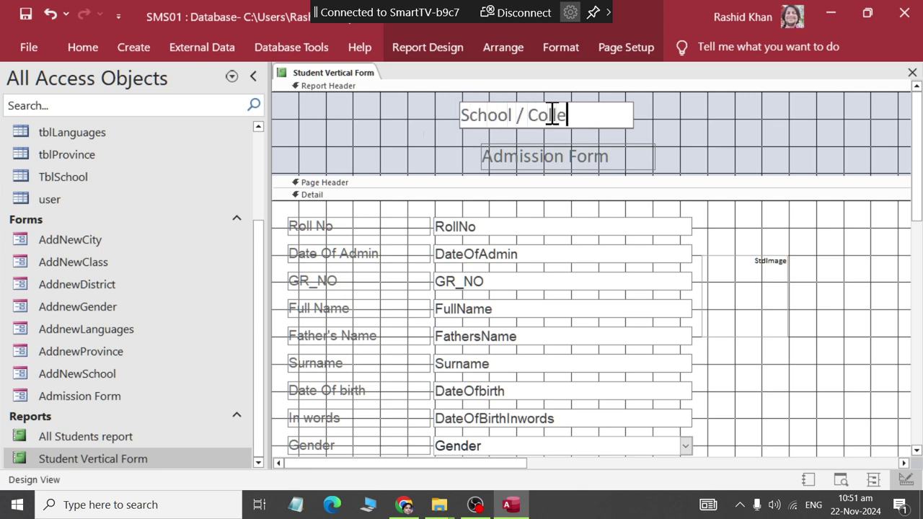
text(School / College Name Disp)
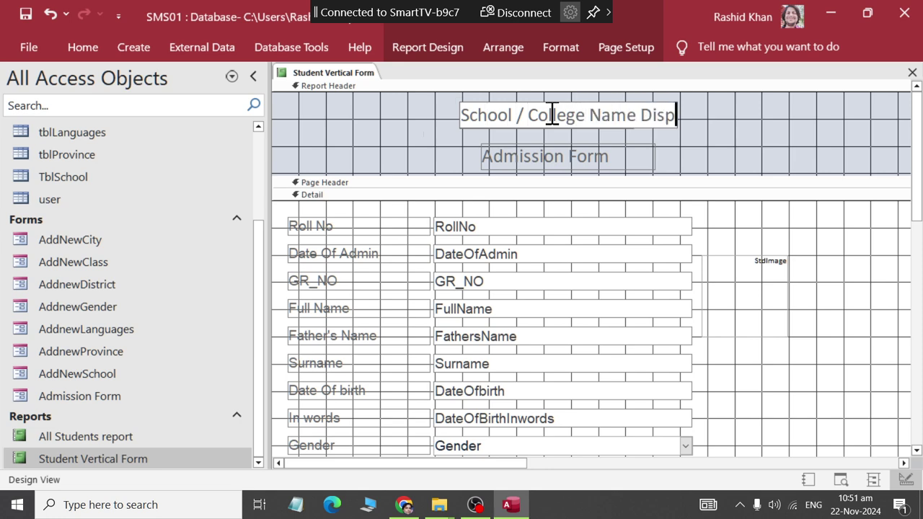
text(lay Here)
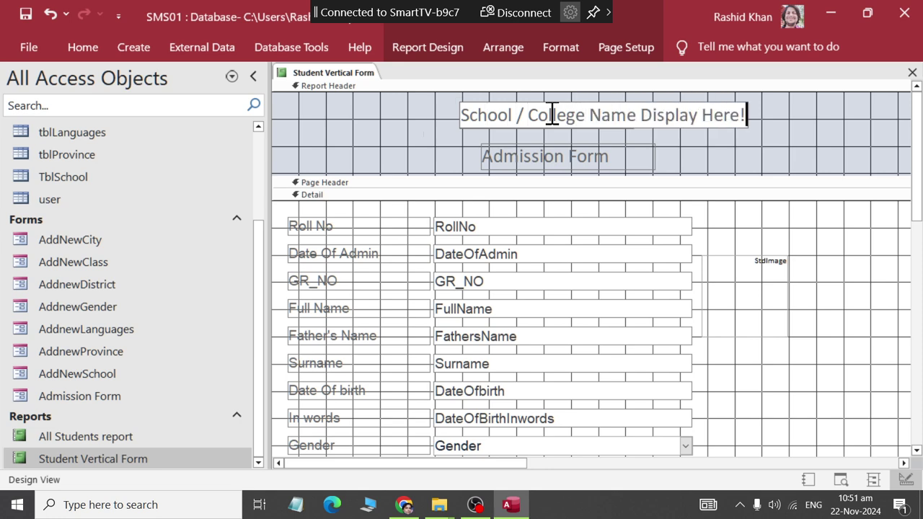
text(!)
key(Return)
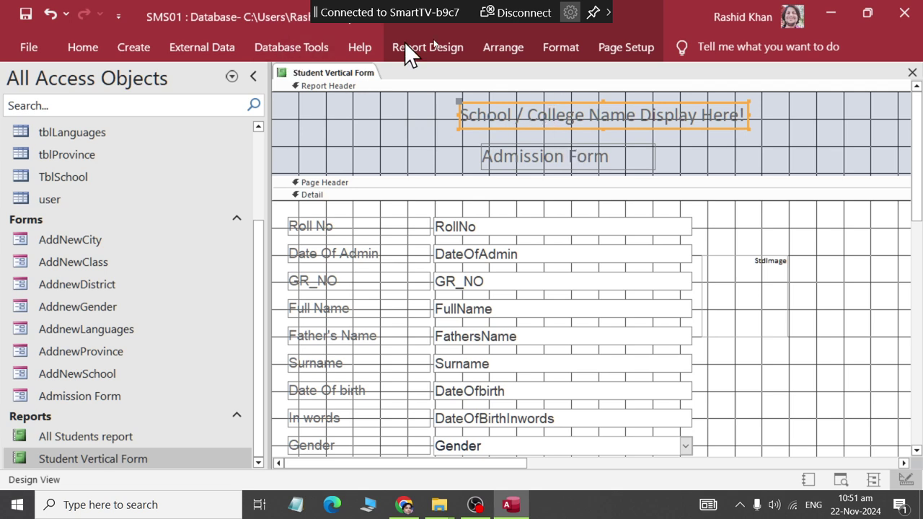
Set the school name label's font size to 24 and widen the label on both sides to fit its text
click(558, 47)
click(315, 84)
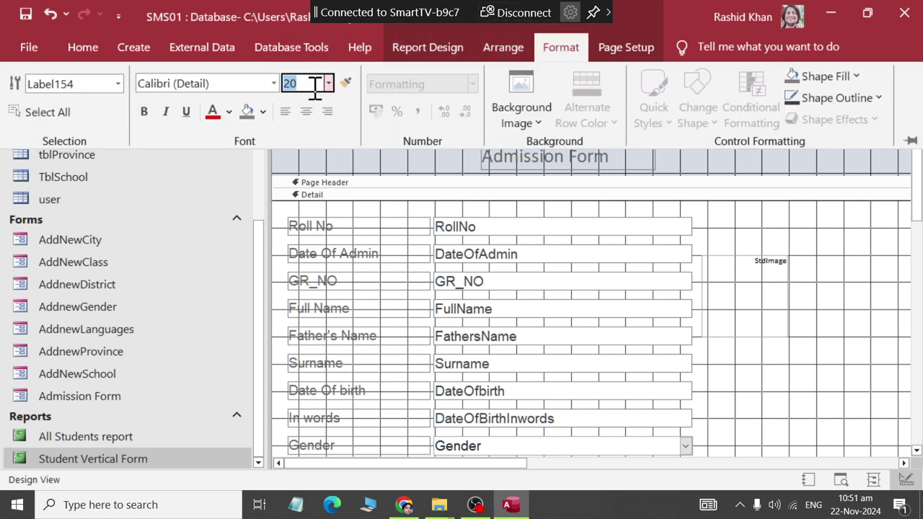
text(24)
key(Return)
click(736, 165)
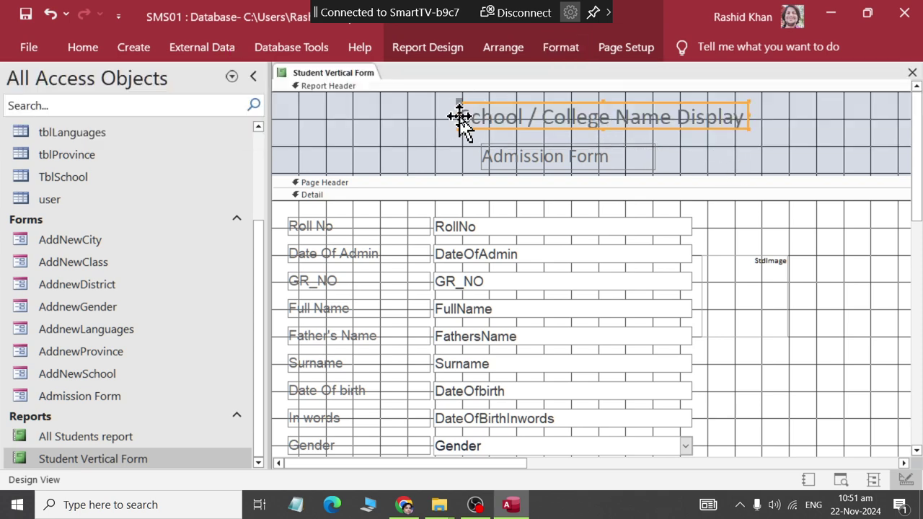
drag(455, 116, 417, 116)
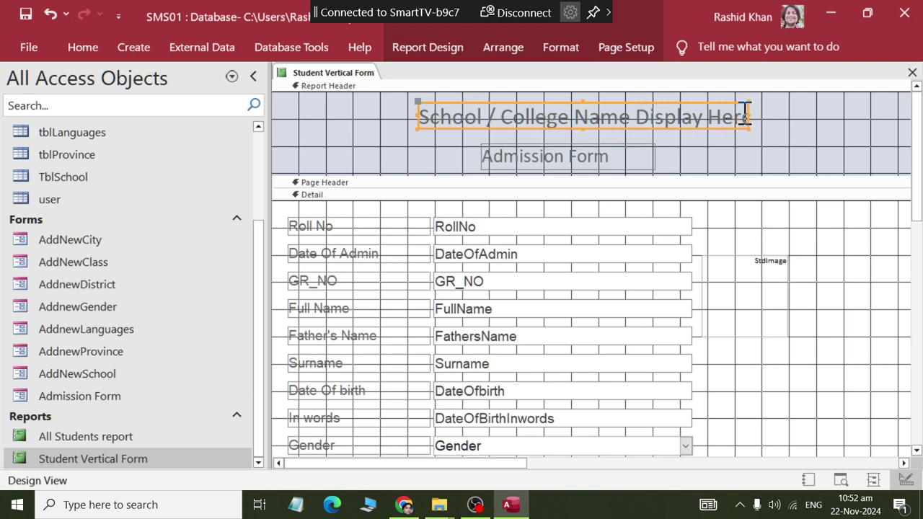
drag(747, 115, 784, 117)
Shift the school name label slightly up and left, raise the Admission Form label beneath it, and reduce the Report Header's height
drag(723, 129, 689, 124)
drag(581, 153, 579, 141)
click(416, 163)
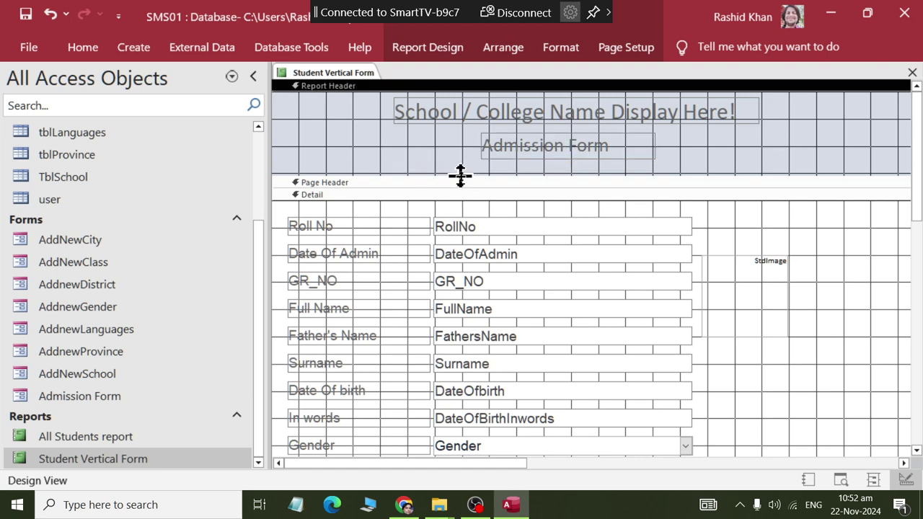
drag(460, 175, 459, 160)
drag(359, 105, 344, 134)
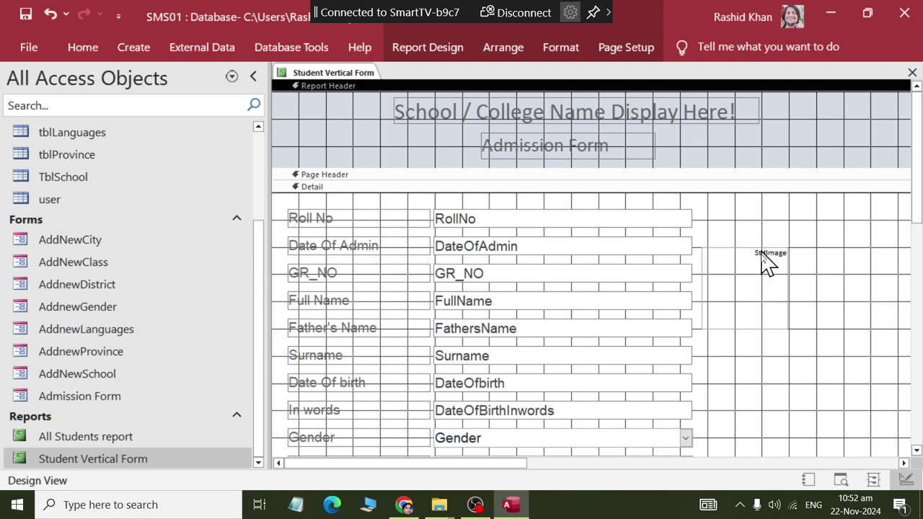
Extend the StdImage control upward until its upper edge lines up with the Roll No row
click(742, 274)
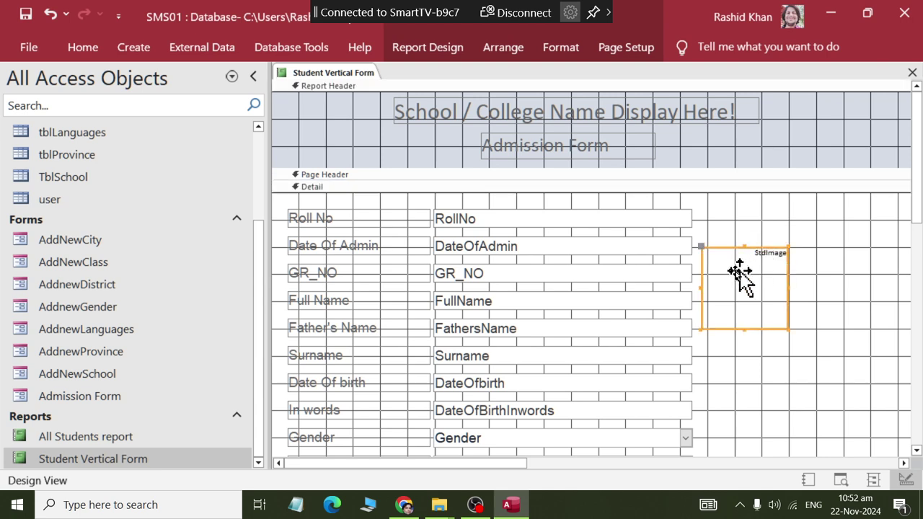
drag(786, 246, 787, 219)
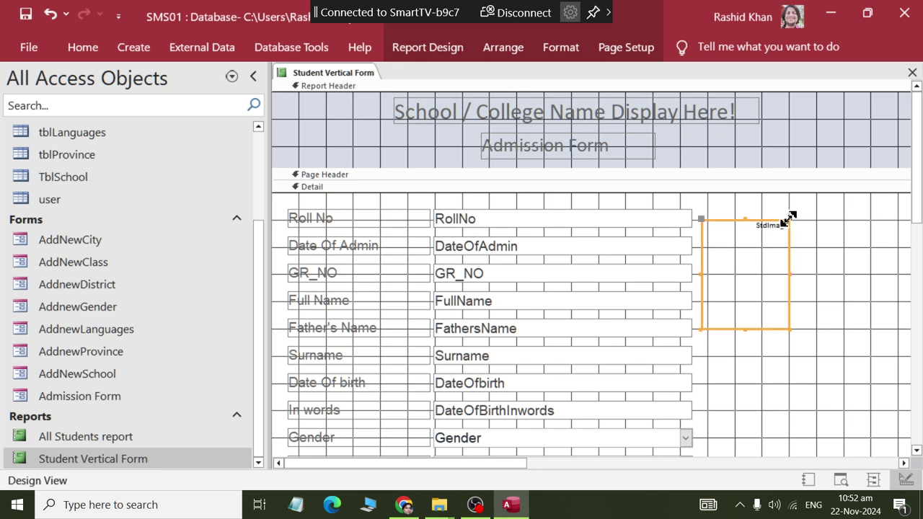
click(808, 313)
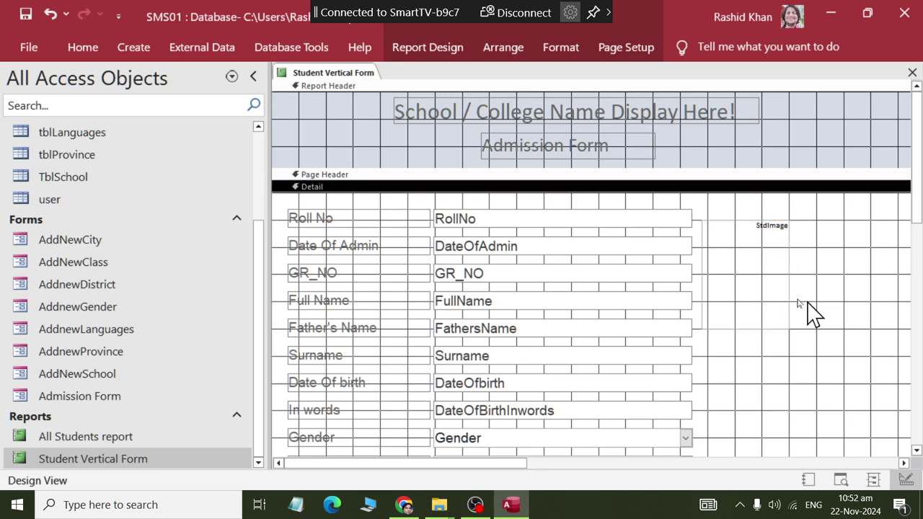
Show the report in Report View and check the header, student fields and image placement
right_click(301, 81)
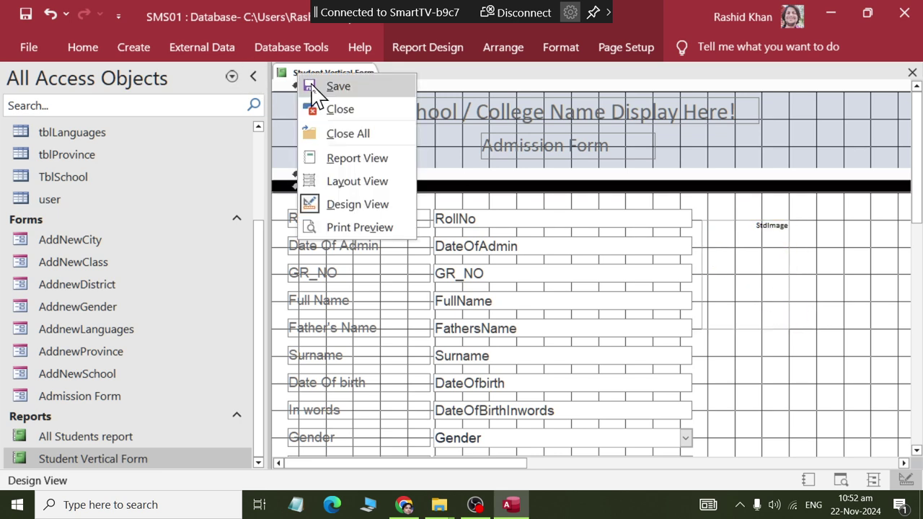
click(316, 158)
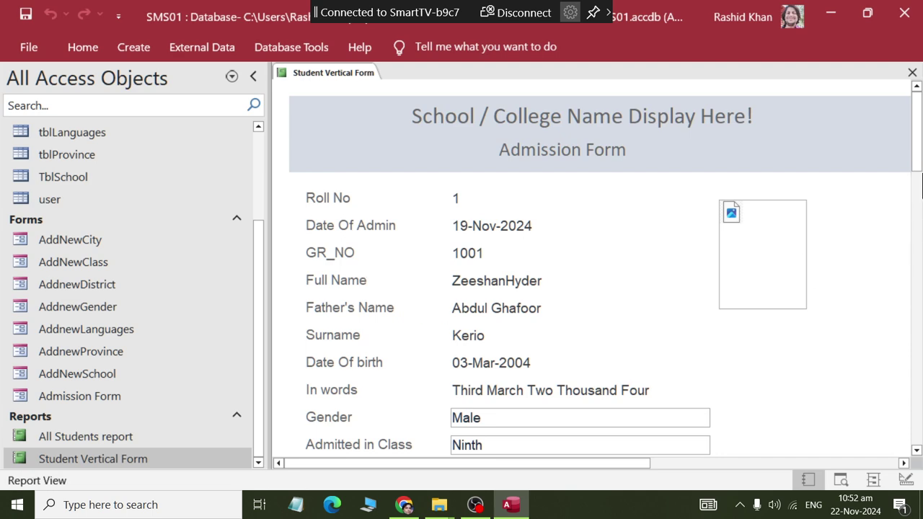
drag(921, 180, 910, 101)
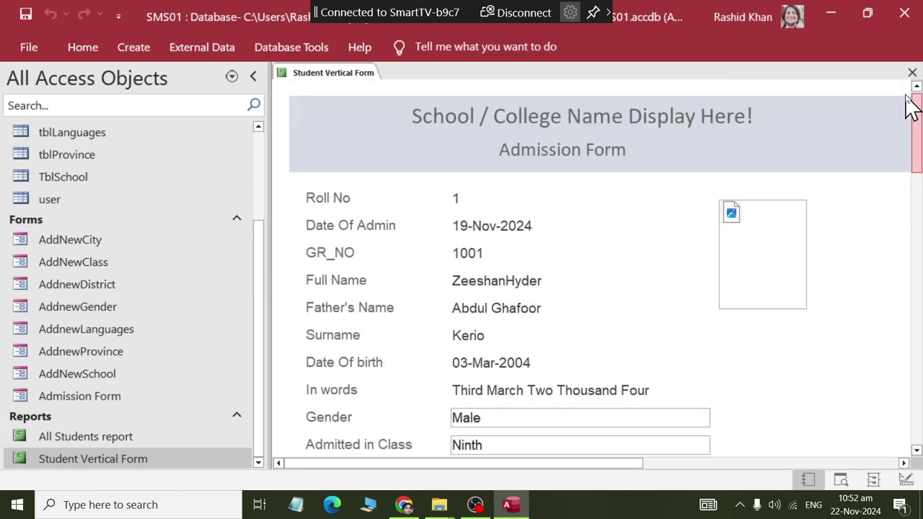
Show the Student Vertical Form report in Print Preview and inspect the page from the header down to the footer
right_click(363, 75)
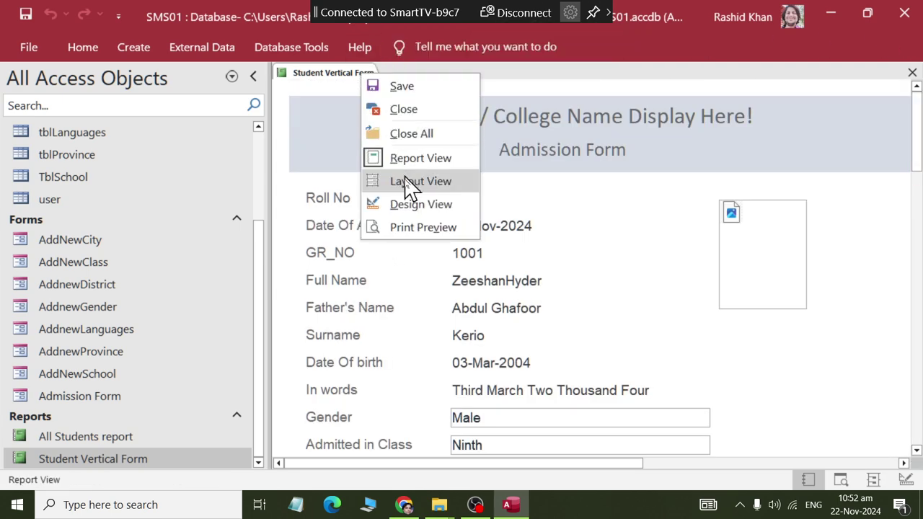
click(417, 206)
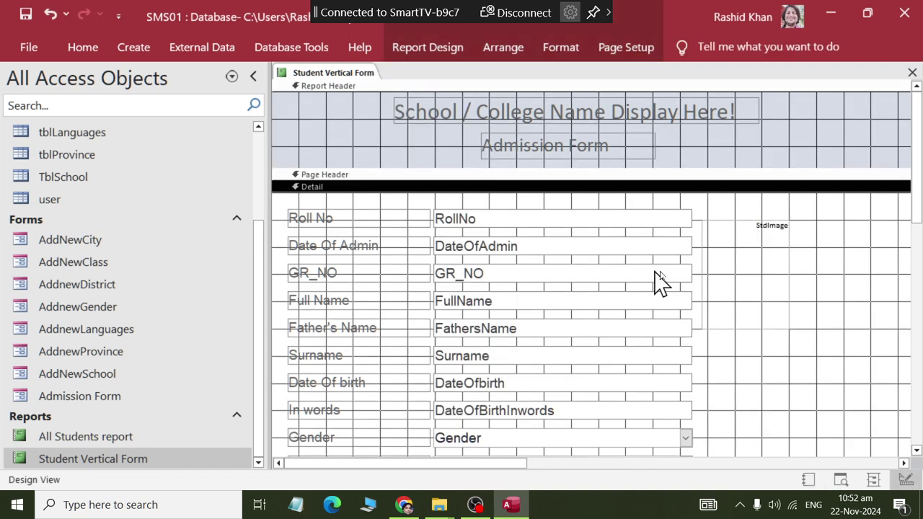
scroll(658, 282, down, 10)
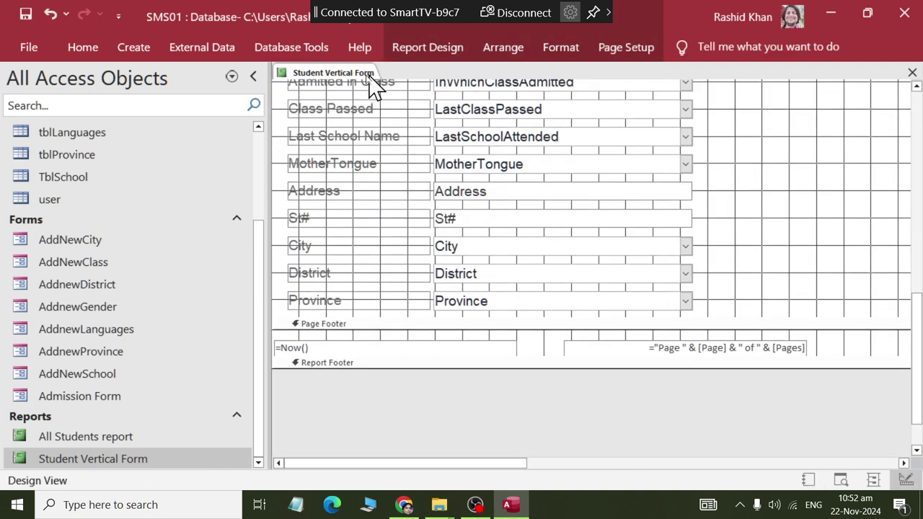
right_click(364, 76)
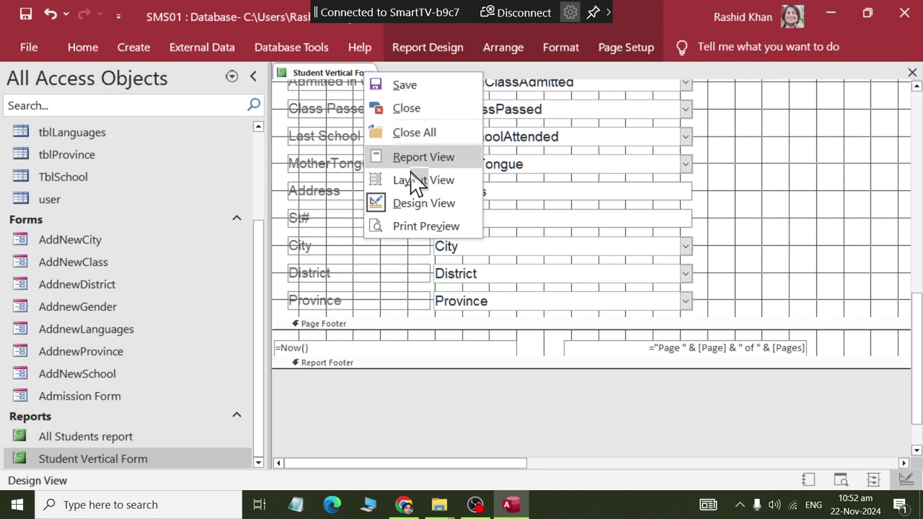
click(423, 226)
click(437, 302)
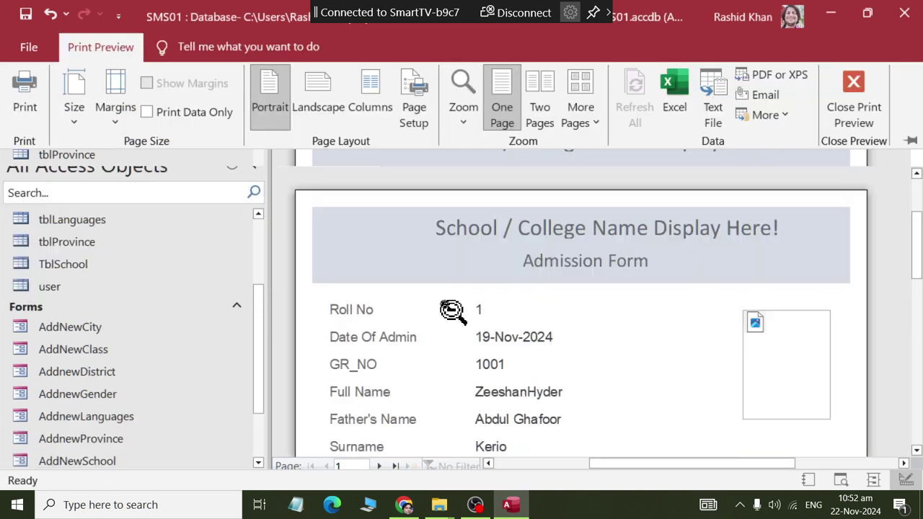
drag(917, 277, 918, 408)
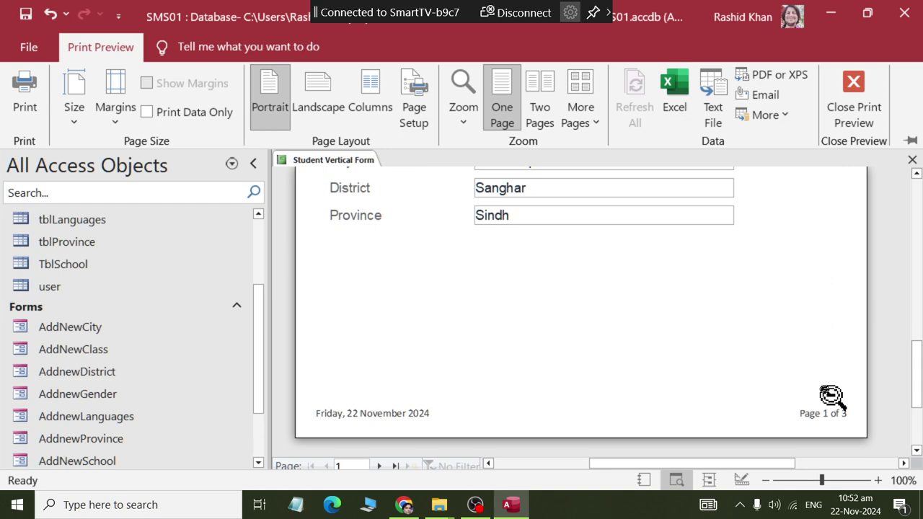
Return to Design View and extend the Detail section downward by about two grid rows below the Province field
right_click(322, 162)
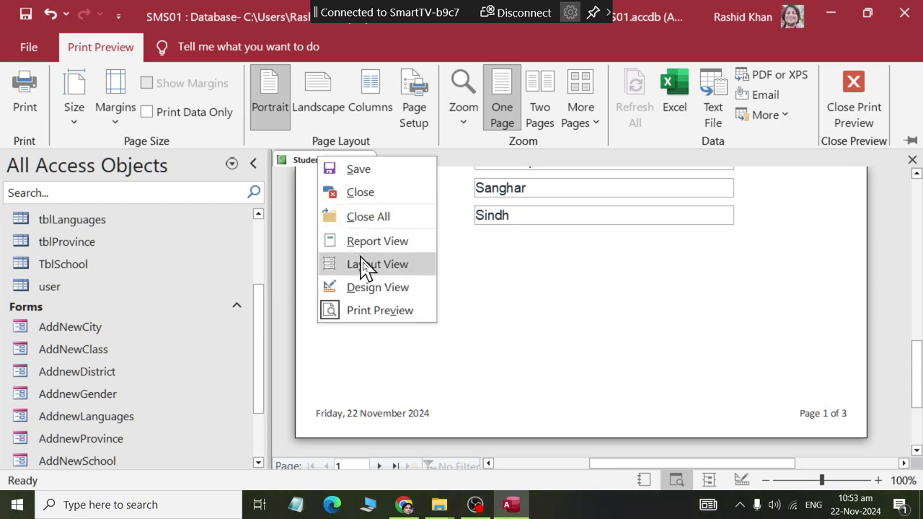
click(376, 287)
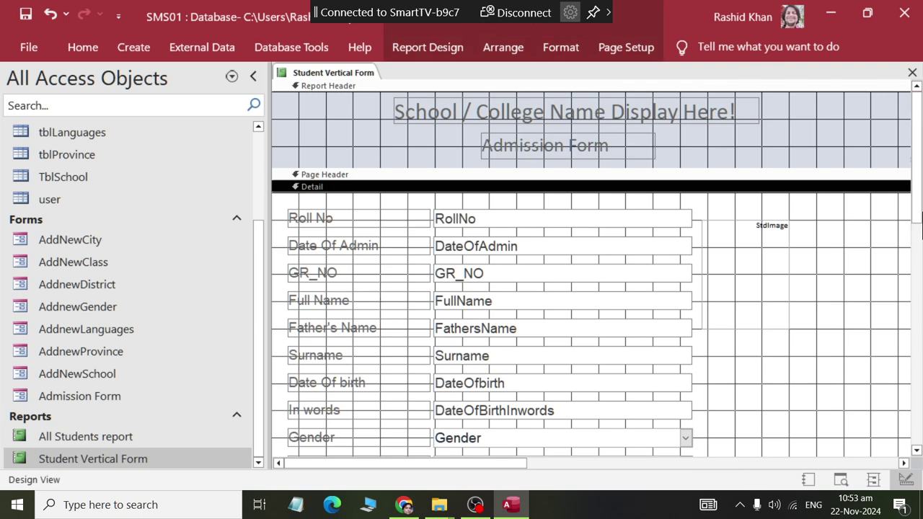
key(alt+Tab)
key(alt+Tab)
drag(915, 233, 919, 358)
scroll(770, 422, down, 3)
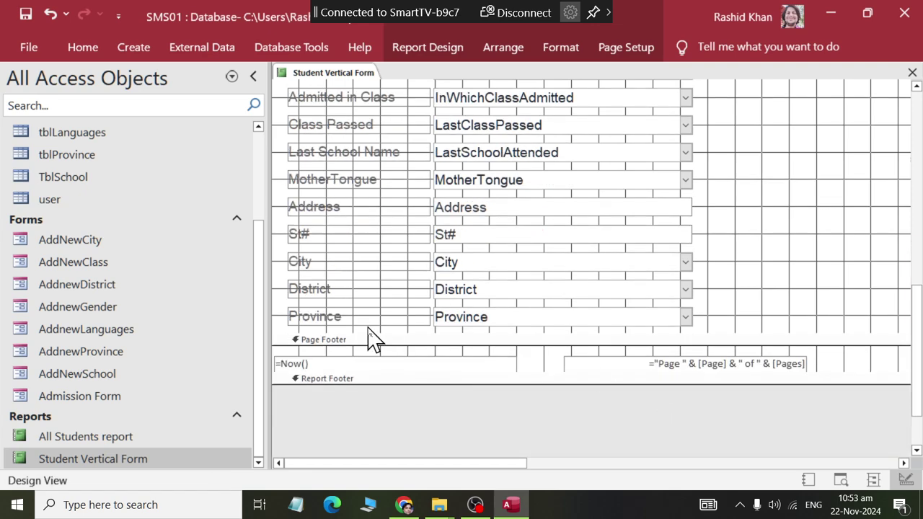
drag(361, 333, 362, 388)
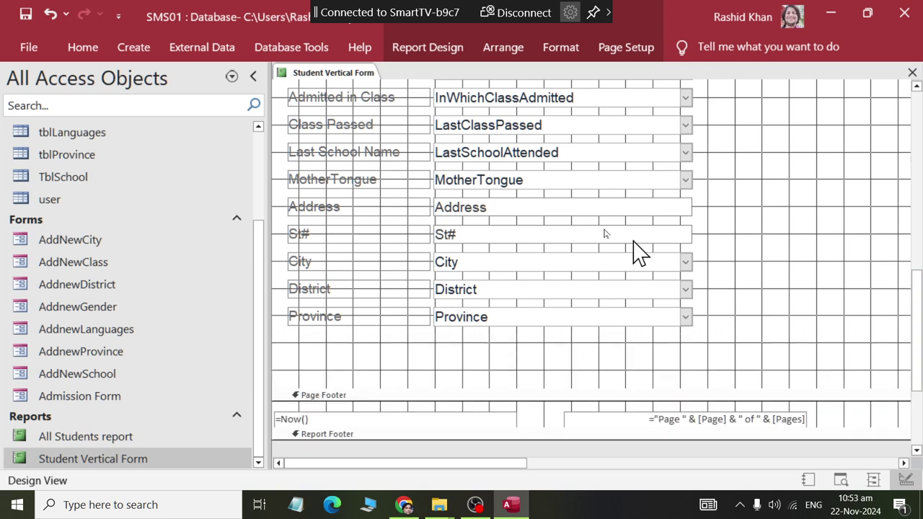
Display the report in Report View to check the layout with the taller Detail section
right_click(330, 77)
click(367, 163)
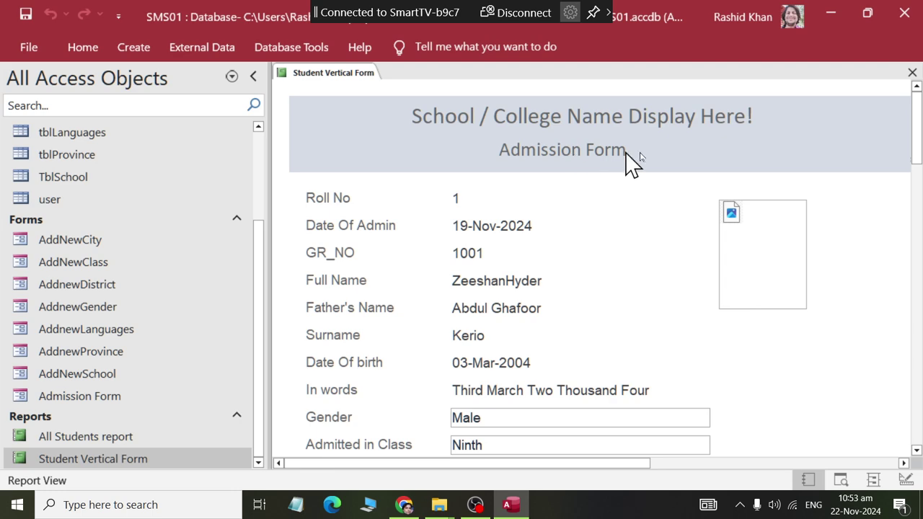
mouse_move(912, 149)
mouse_down()
mouse_move(916, 274)
mouse_move(916, 144)
mouse_up()
In Design View, cut the school name and Admission Form labels from the Report Header and shrink that header to a thin strip
right_click(347, 75)
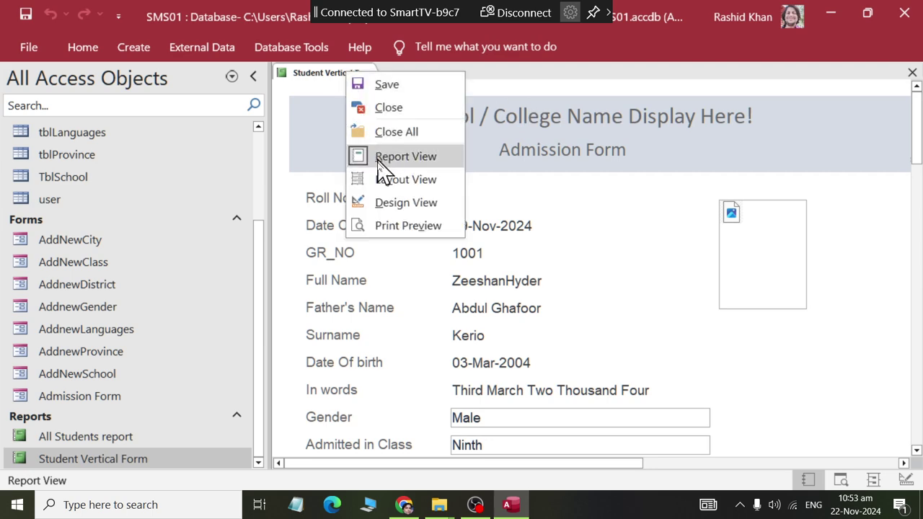
click(394, 204)
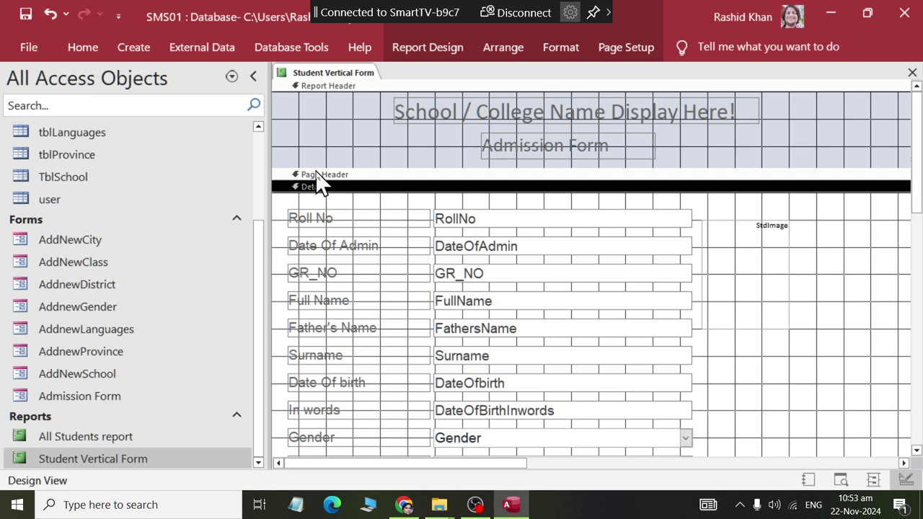
drag(342, 100, 685, 165)
key(Delete)
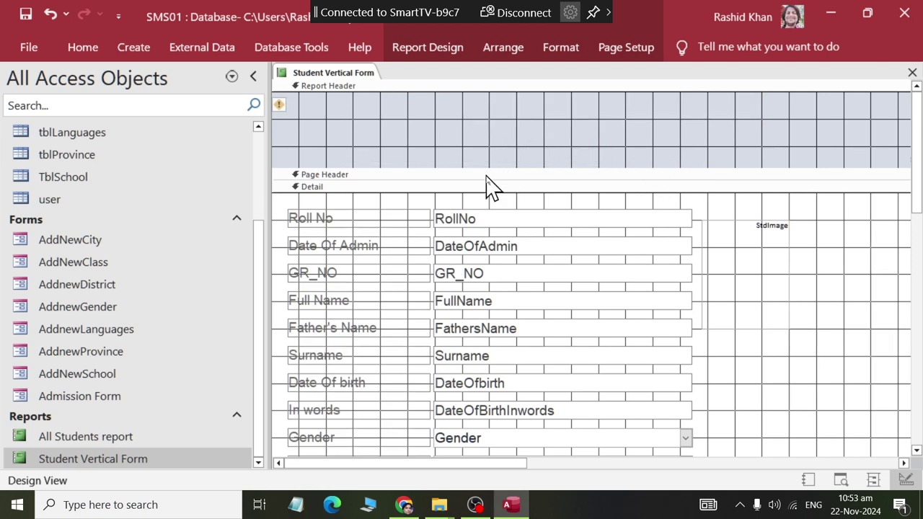
drag(478, 168, 473, 99)
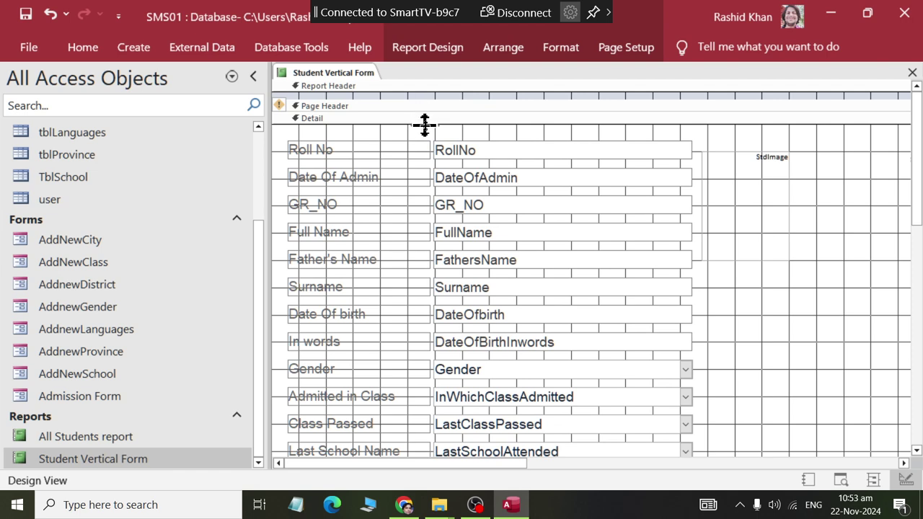
Enlarge the Page Header to about two and a half grid rows and paste both heading labels there, roughly centred
drag(424, 125, 429, 174)
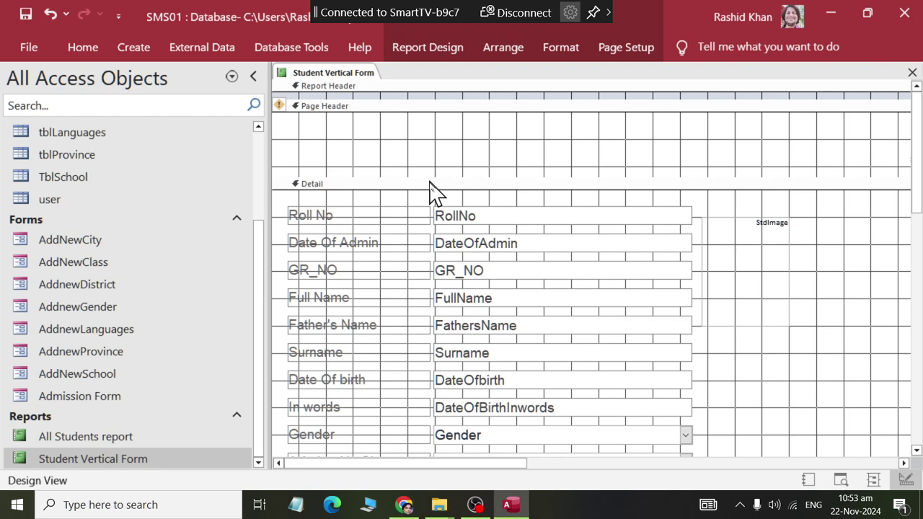
click(350, 151)
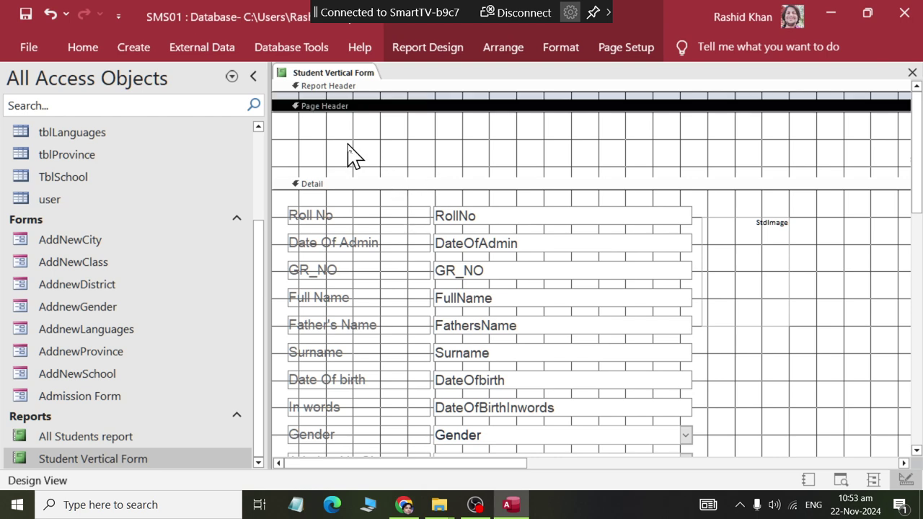
key(ctrl+v)
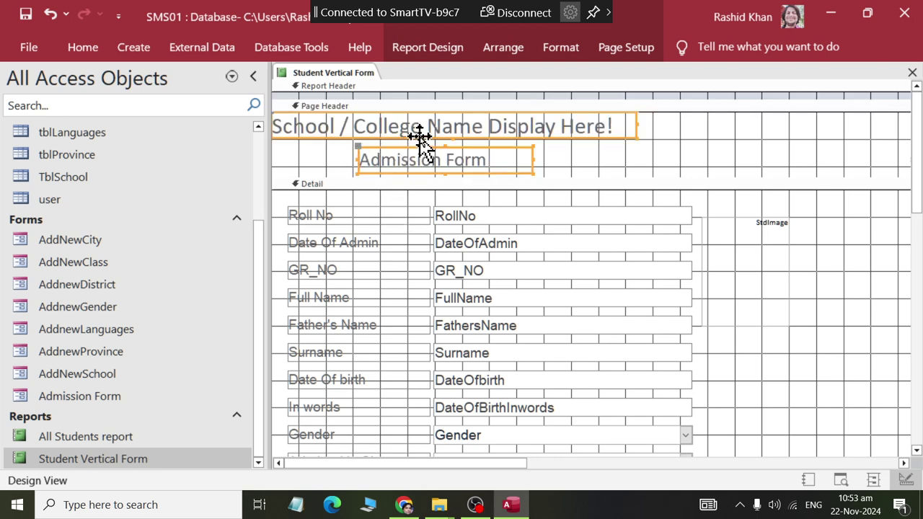
drag(419, 139, 532, 140)
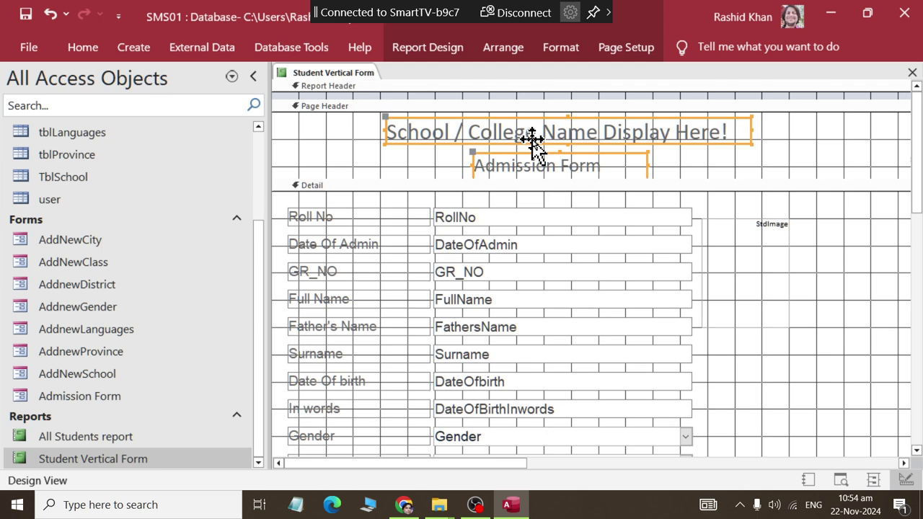
click(672, 173)
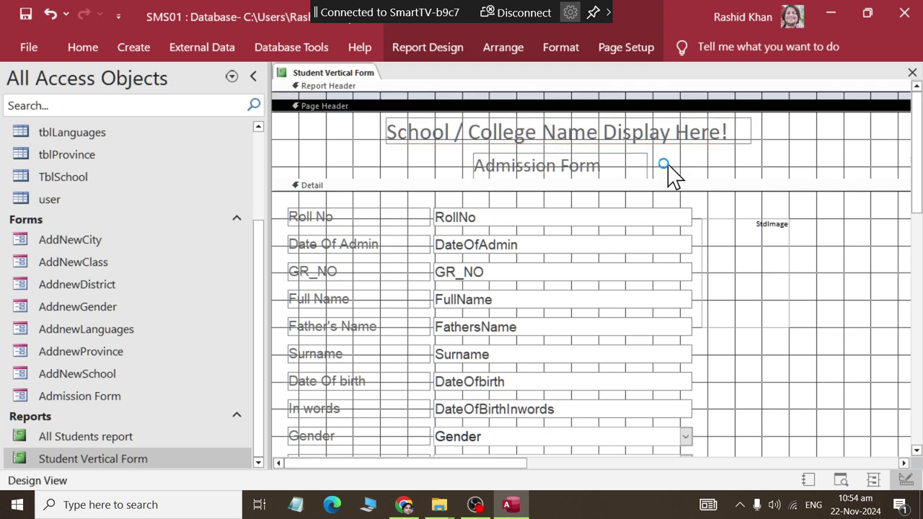
Display the report in Report View to check the heading labels placed in the Page Header
right_click(354, 73)
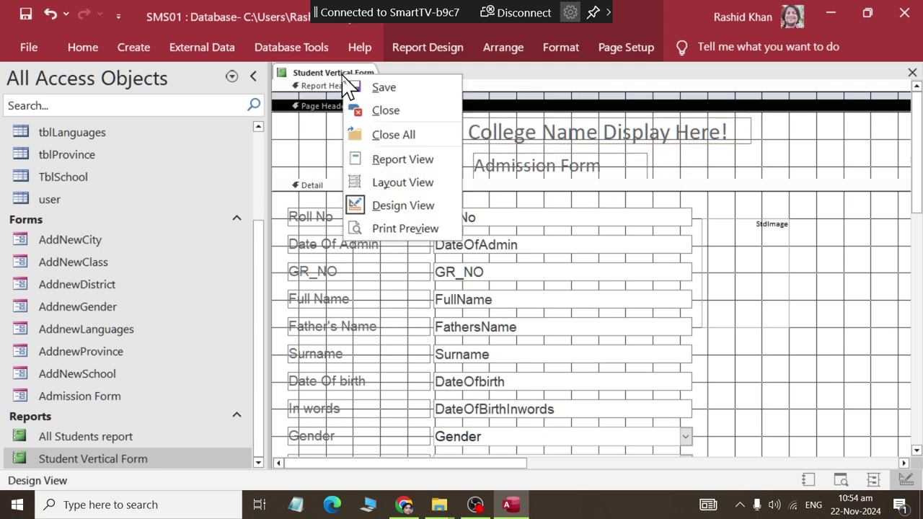
click(375, 156)
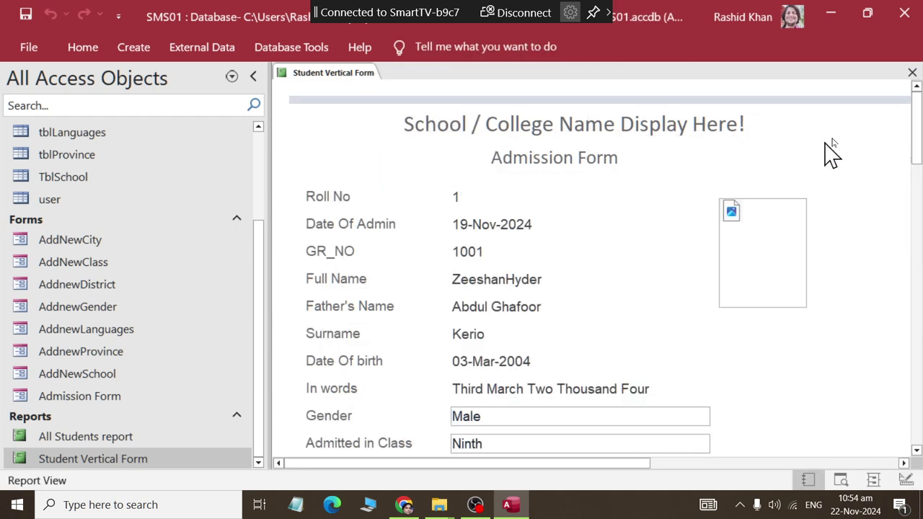
key(alt+Tab)
key(alt+Tab)
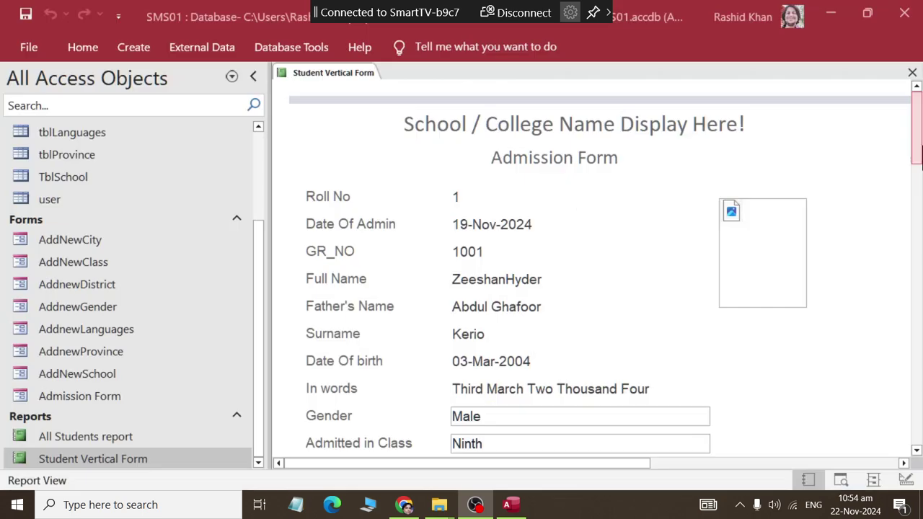
mouse_move(918, 119)
mouse_down()
mouse_move(914, 260)
mouse_move(908, 121)
mouse_up()
Open the report in Print Preview, look over the first student's page and advance to page 3
right_click(322, 79)
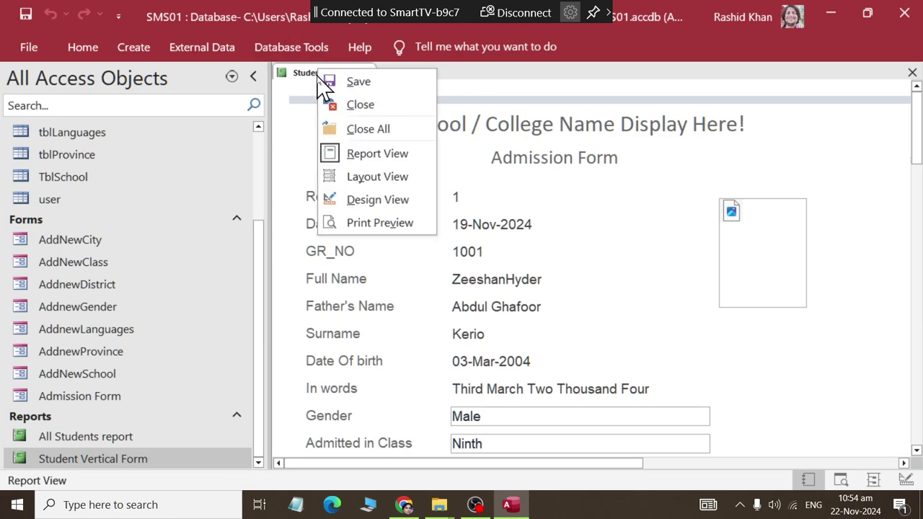
click(380, 223)
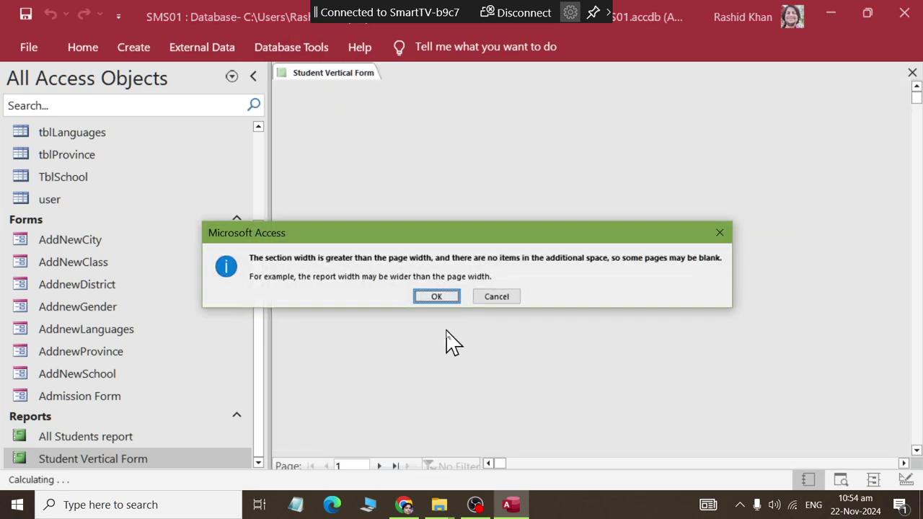
click(440, 298)
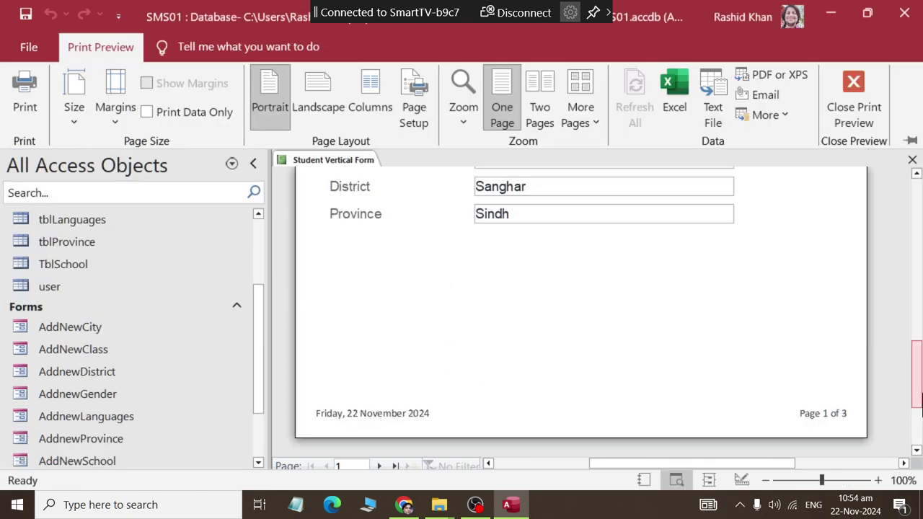
drag(917, 376, 917, 248)
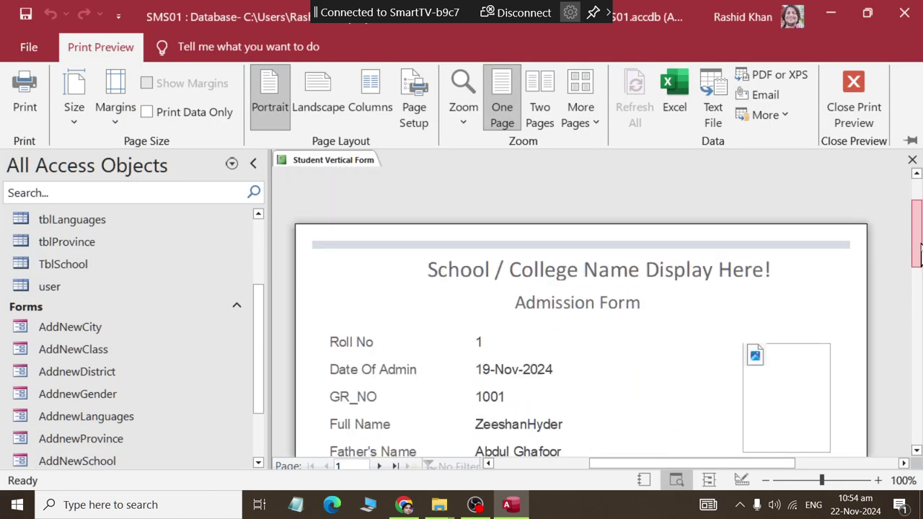
scroll(917, 249, down, 5)
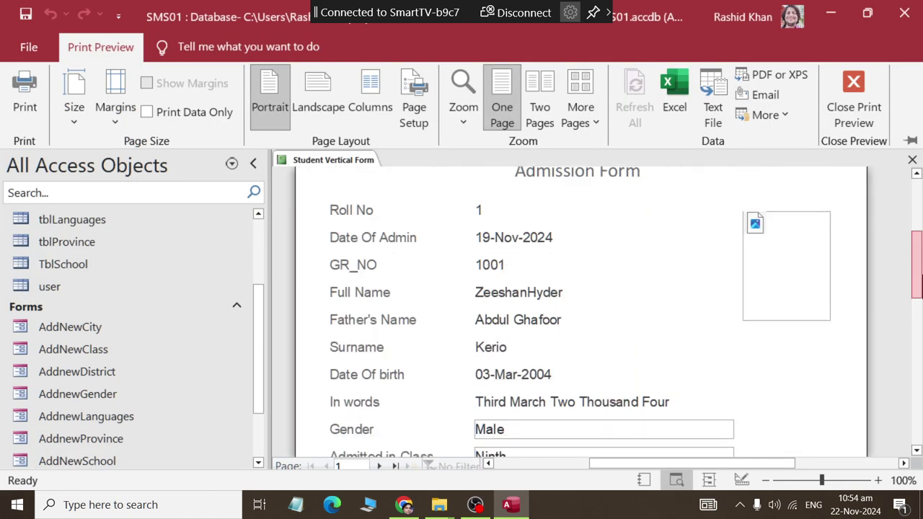
click(380, 467)
click(379, 467)
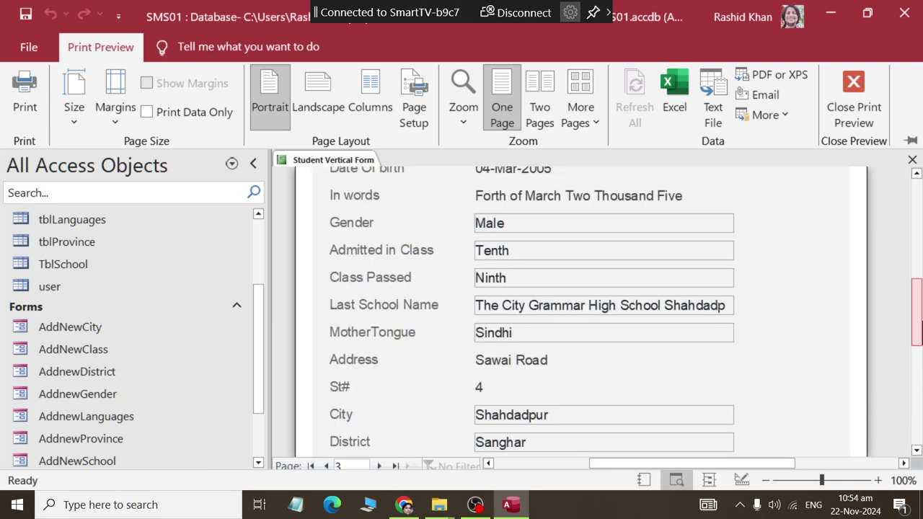
Examine page 3's heading and student image, zoom out to the whole page and advance to page 5
key(alt+Tab)
key(alt+Tab)
scroll(917, 274, up, 3)
drag(918, 263, 918, 241)
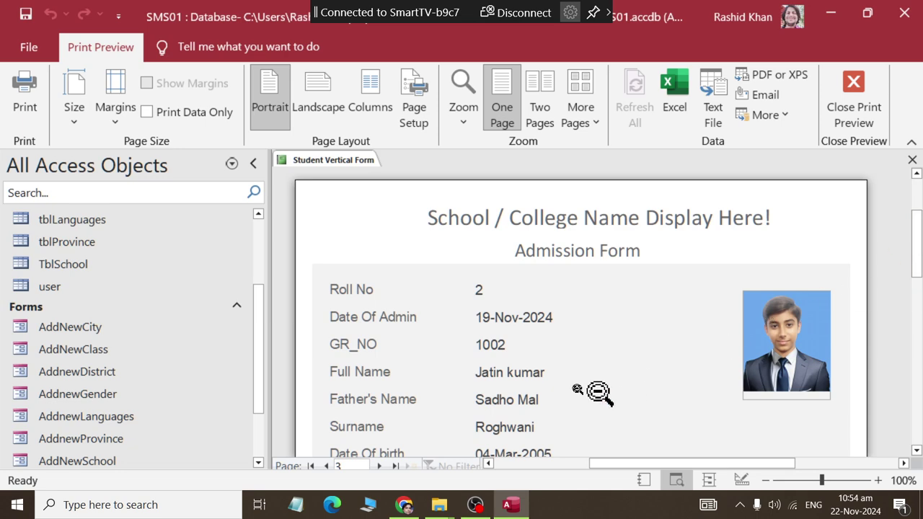
click(371, 452)
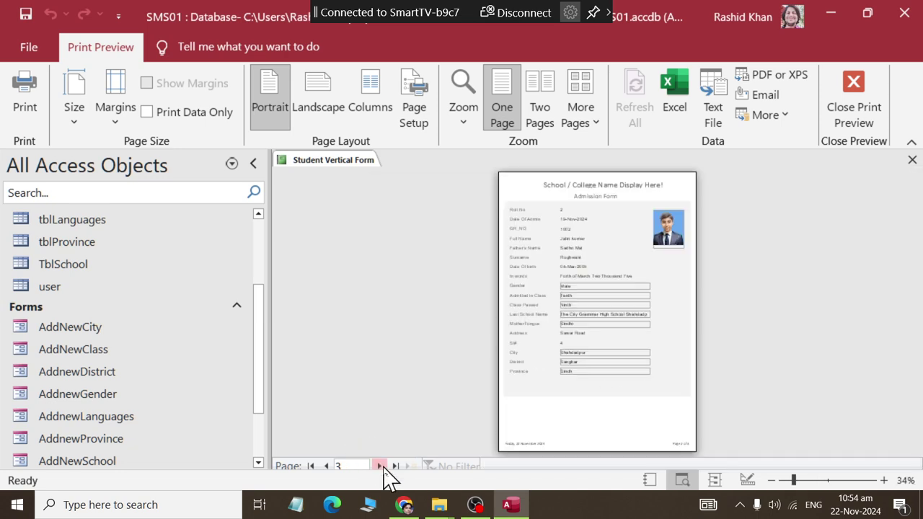
click(380, 466)
click(380, 465)
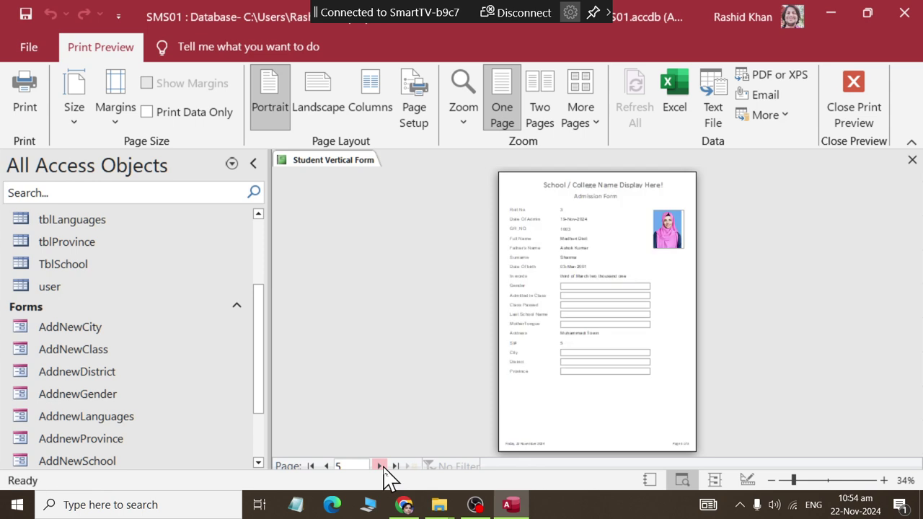
Return to Design View and add a wide label reading "I Uderstand and agree All Given Terms and Conditions" below Province in the Detail section
right_click(351, 161)
click(411, 291)
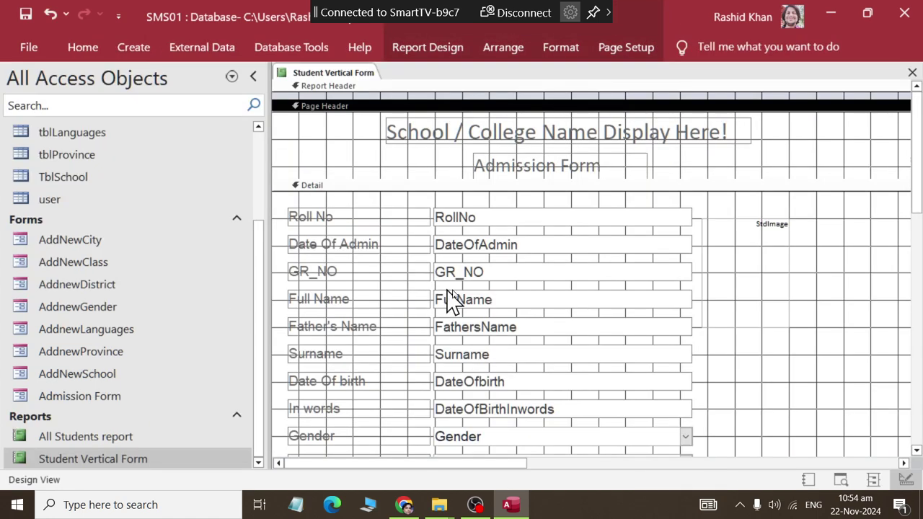
drag(918, 154, 918, 346)
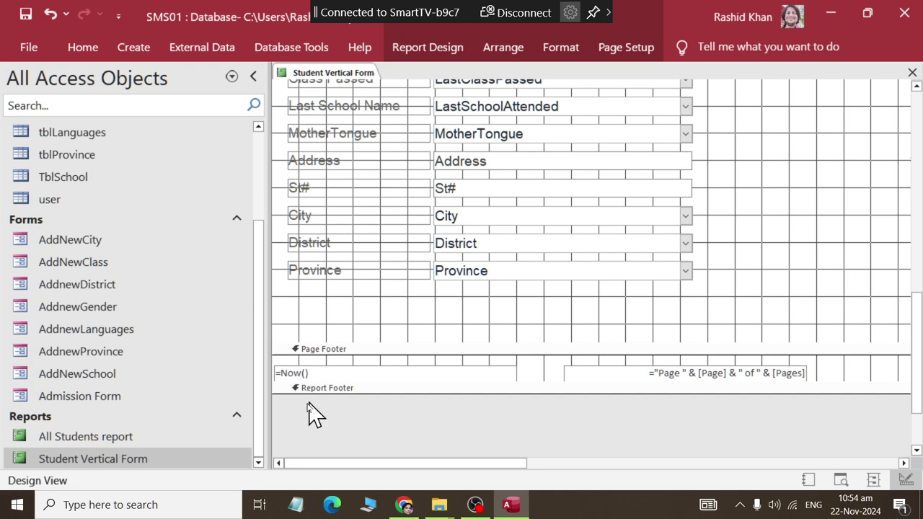
scroll(916, 307, up, 1)
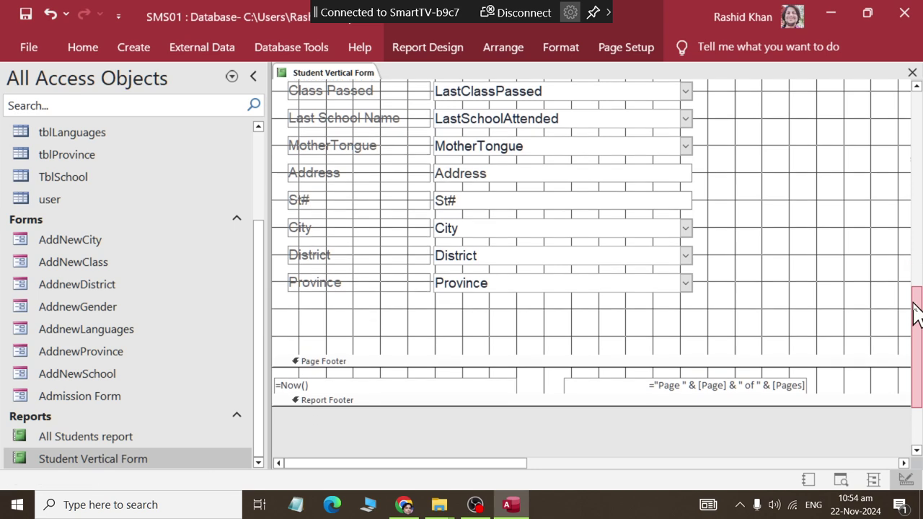
click(416, 52)
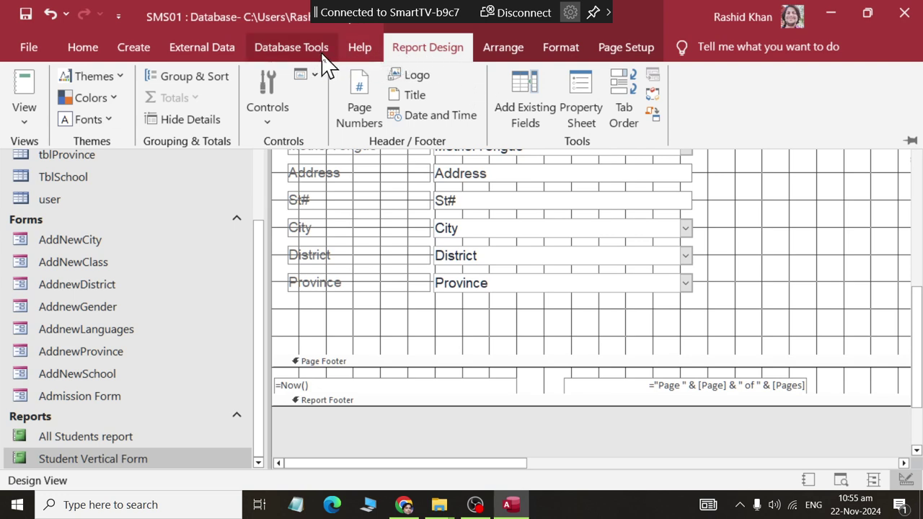
click(271, 128)
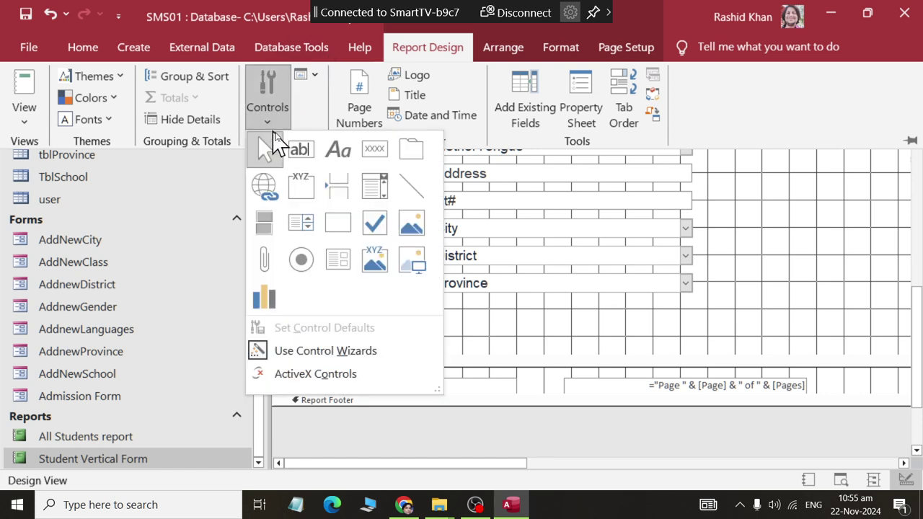
click(337, 164)
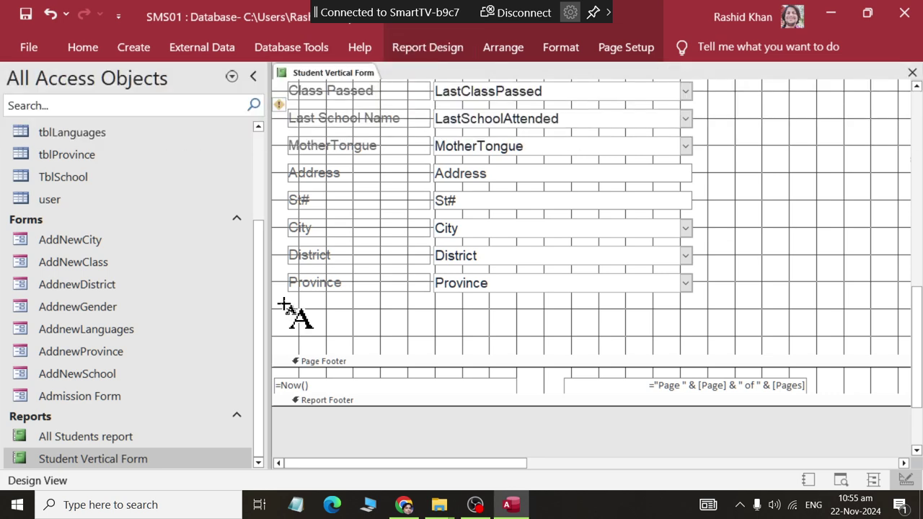
drag(288, 300, 735, 351)
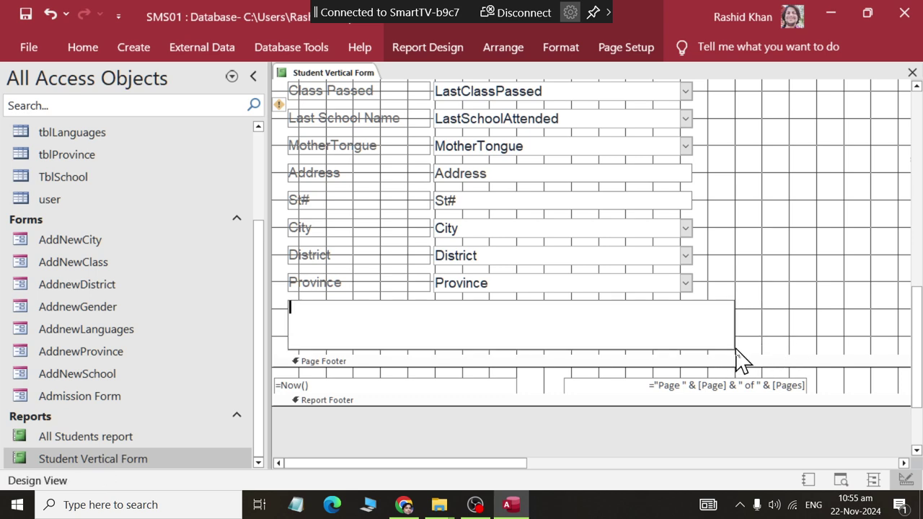
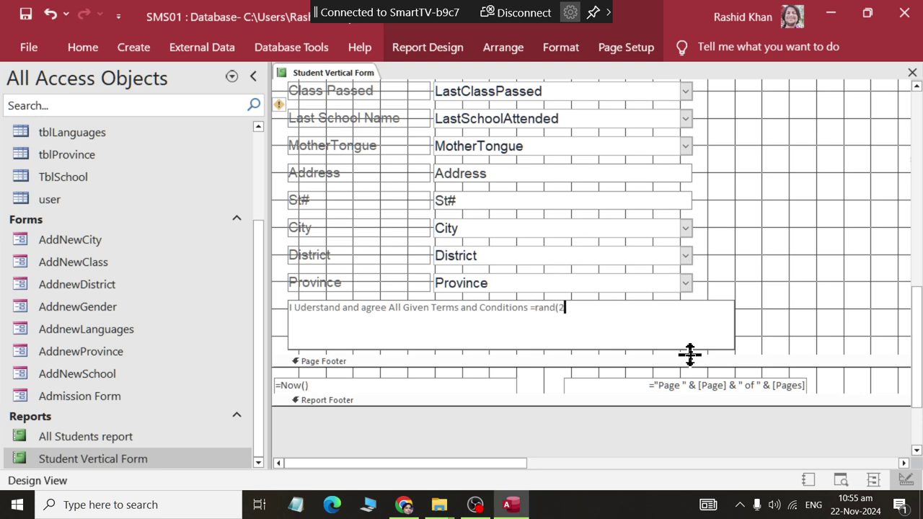
key(Return)
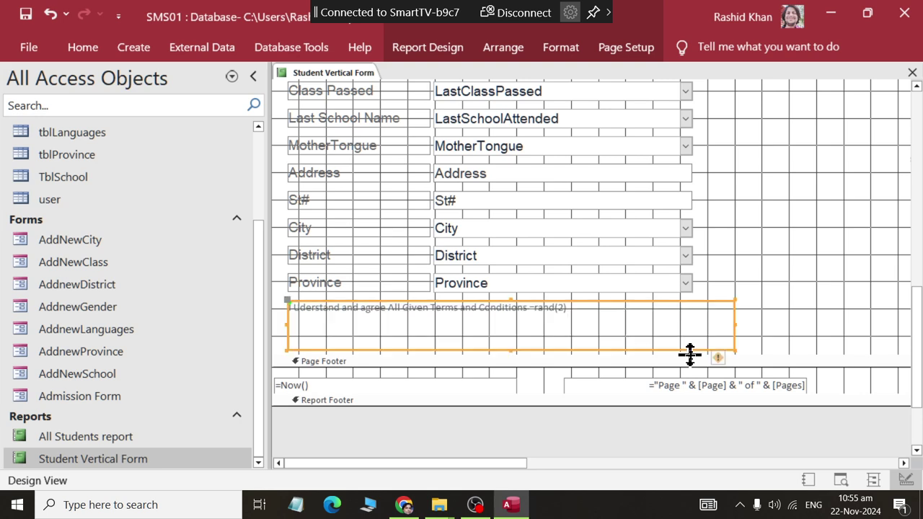
click(604, 311)
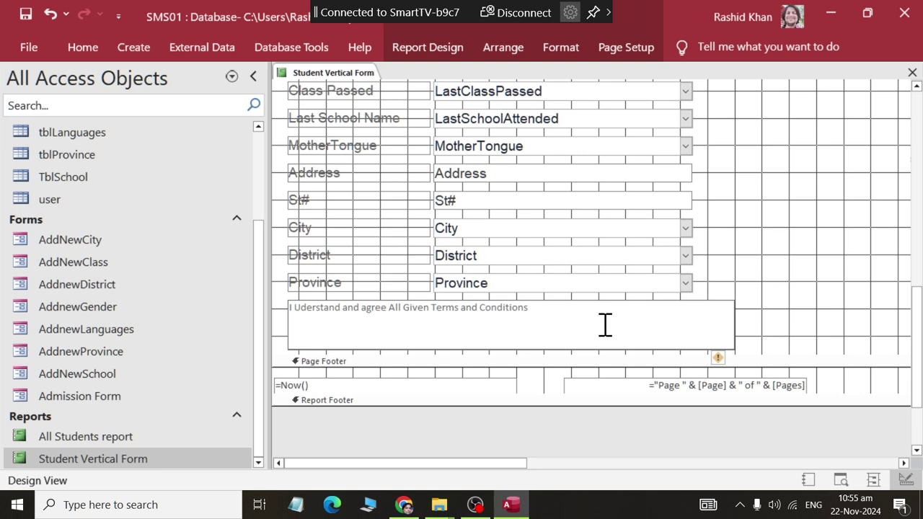
click(807, 317)
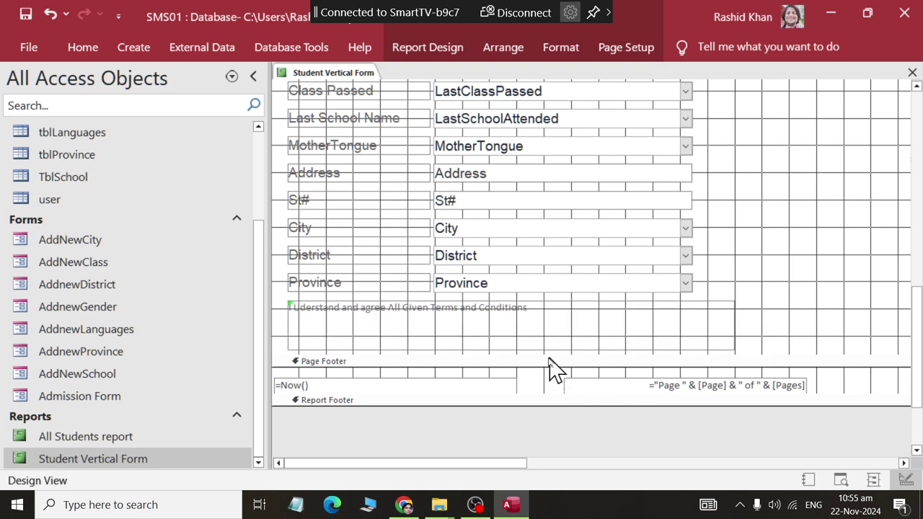
Extend the Detail section by about two grid rows and add a label reading "Candidate Signature" below the terms label
drag(538, 361, 538, 412)
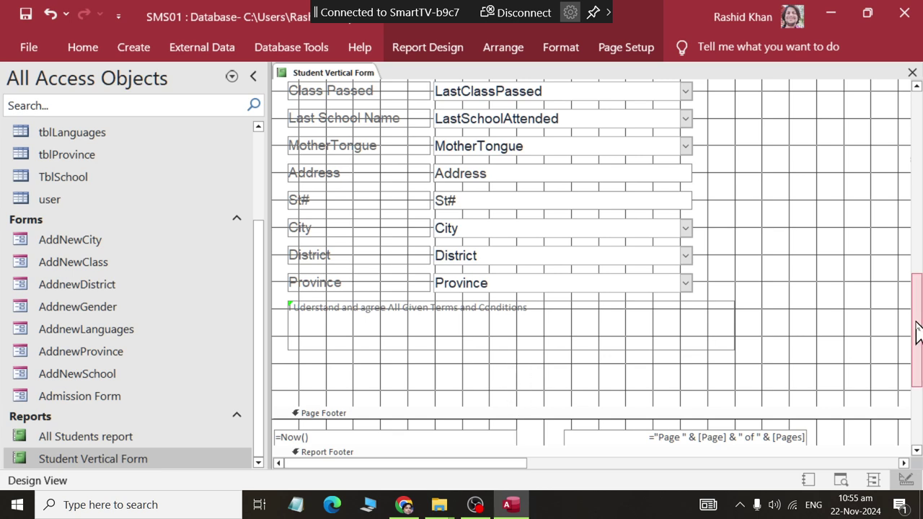
click(401, 55)
click(268, 124)
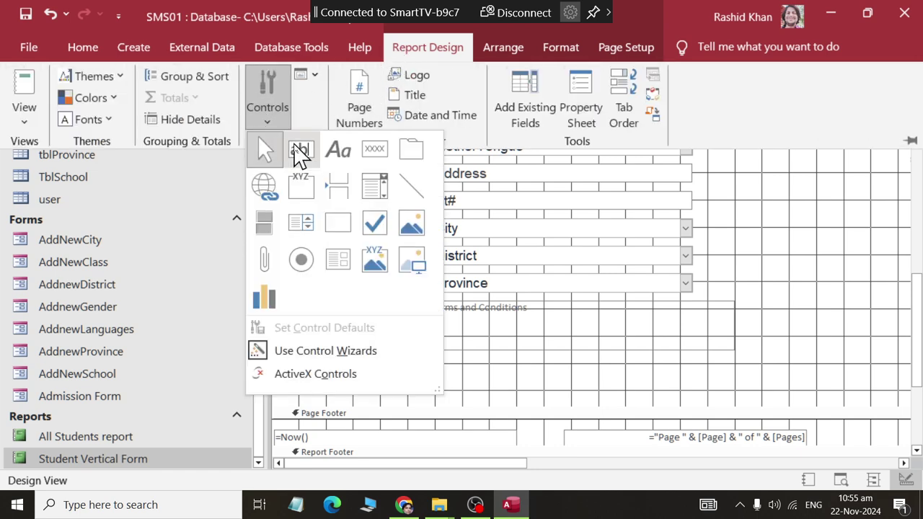
click(334, 153)
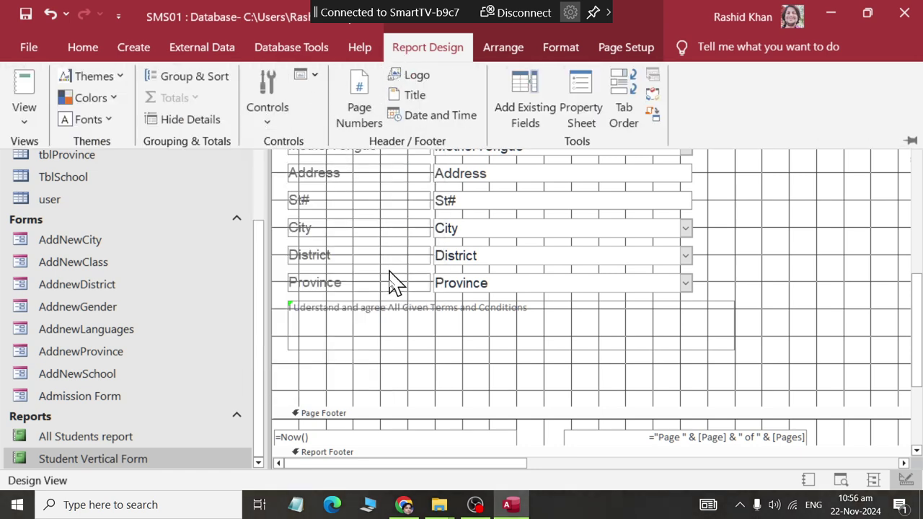
click(322, 382)
click(302, 382)
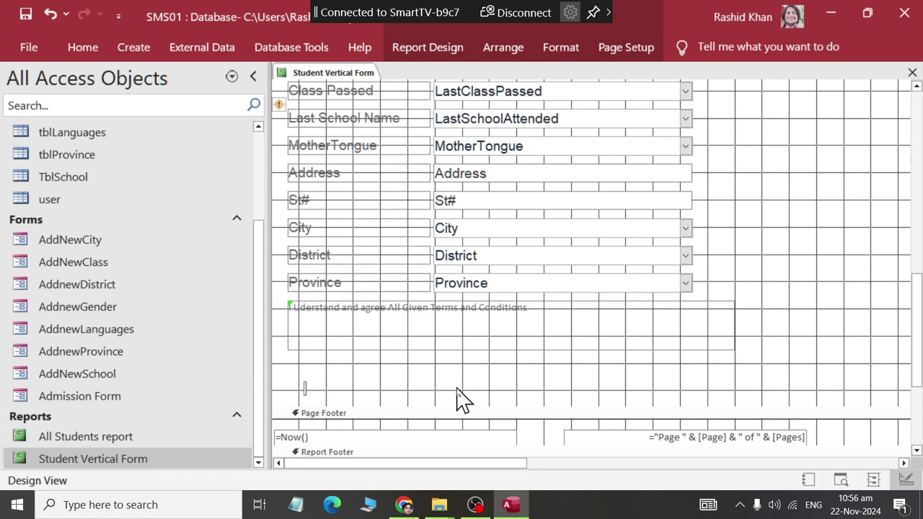
text(Candidate Signature)
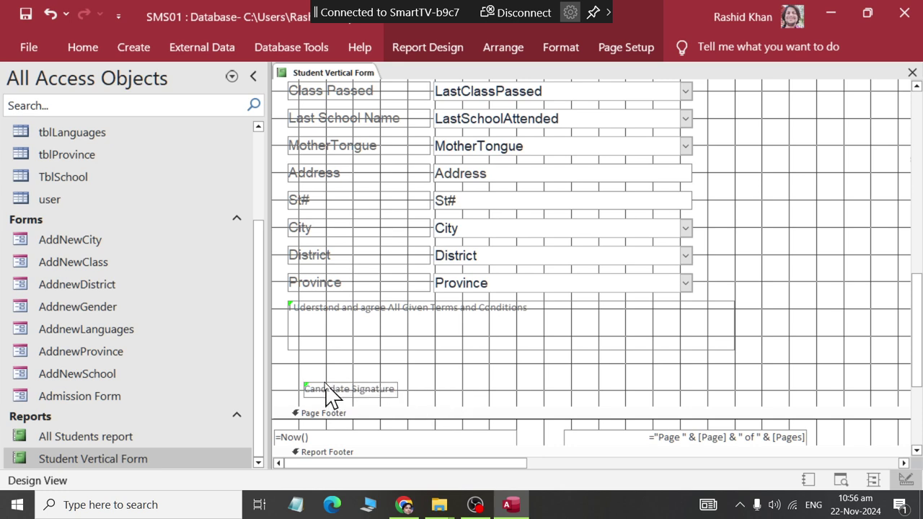
Make the Candidate Signature label bold and italic
click(377, 397)
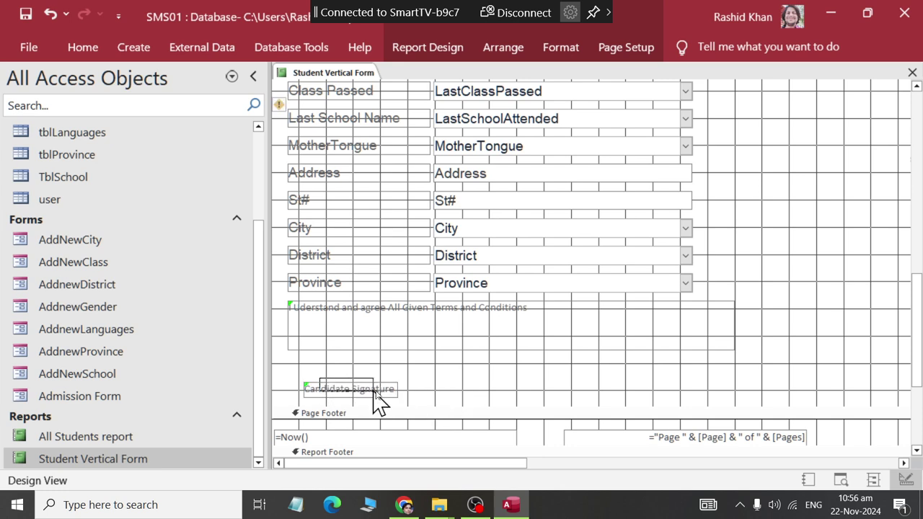
click(560, 48)
click(144, 115)
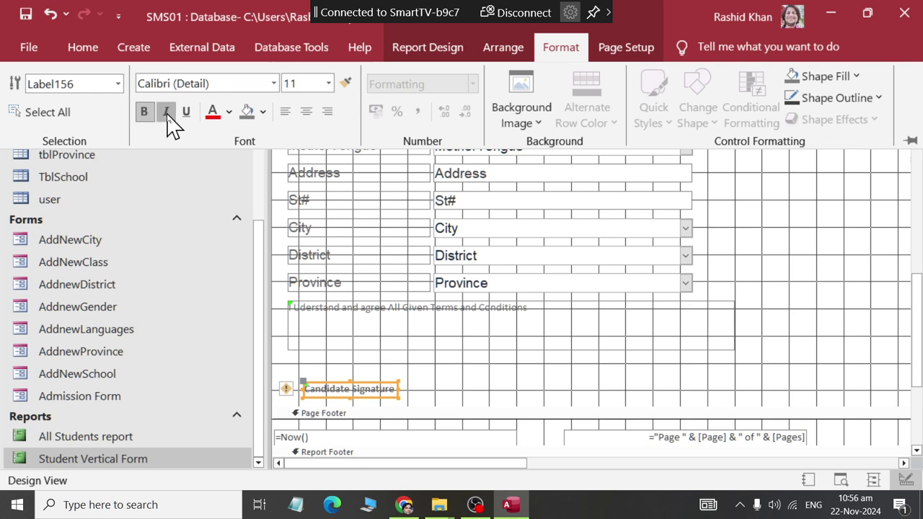
click(165, 112)
click(436, 389)
click(421, 374)
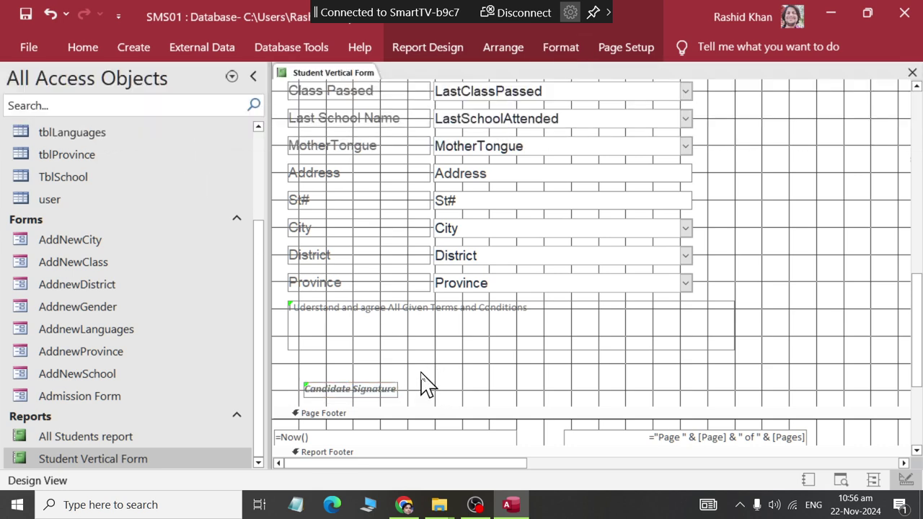
Duplicate the Candidate Signature label and place the copy beside it, near the middle of the terms label's width
mouse_move(433, 371)
mouse_down()
mouse_move(338, 406)
mouse_move(358, 415)
mouse_up()
key(ctrl+v)
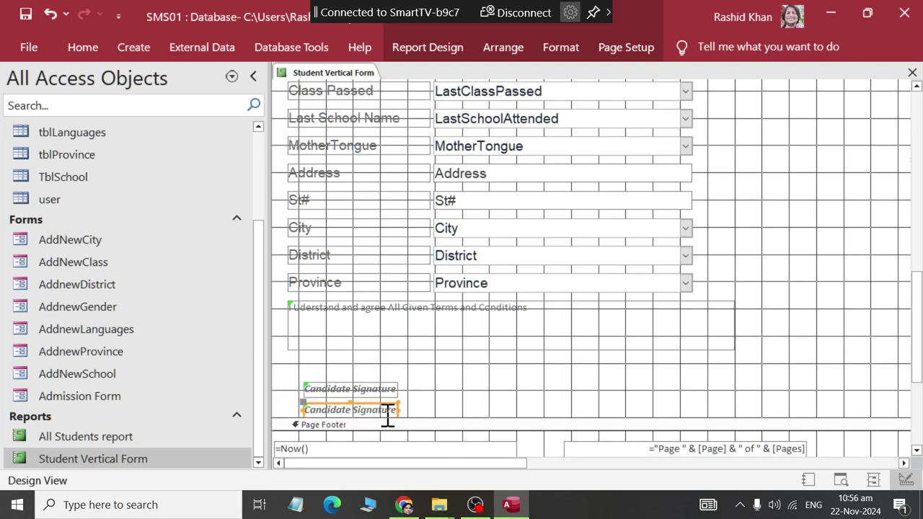
key(ctrl+z)
mouse_move(426, 376)
mouse_down()
mouse_move(371, 398)
mouse_move(539, 389)
mouse_up()
key(ctrl+v)
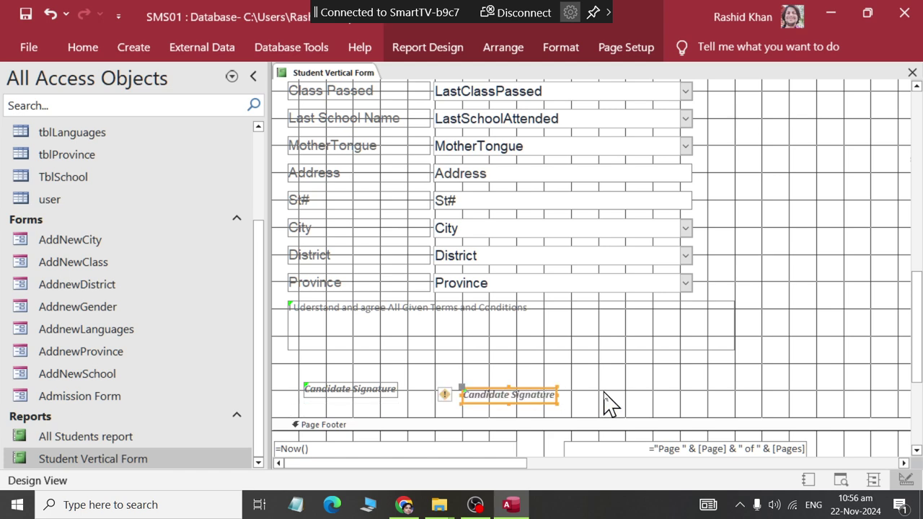
Place a third Candidate Signature label under the right end of the terms label, remove the surplus copy and slightly shorten the Detail section
click(609, 393)
click(536, 396)
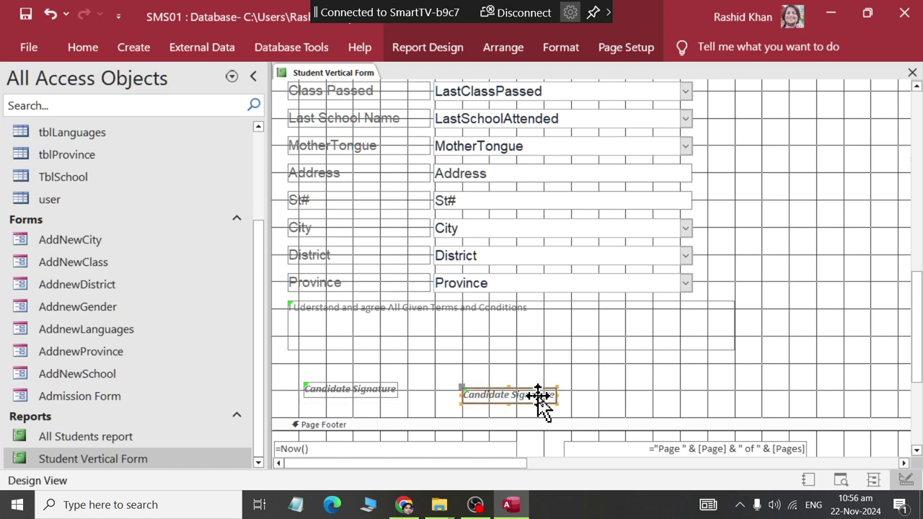
key(ctrl+c)
key(ctrl+v)
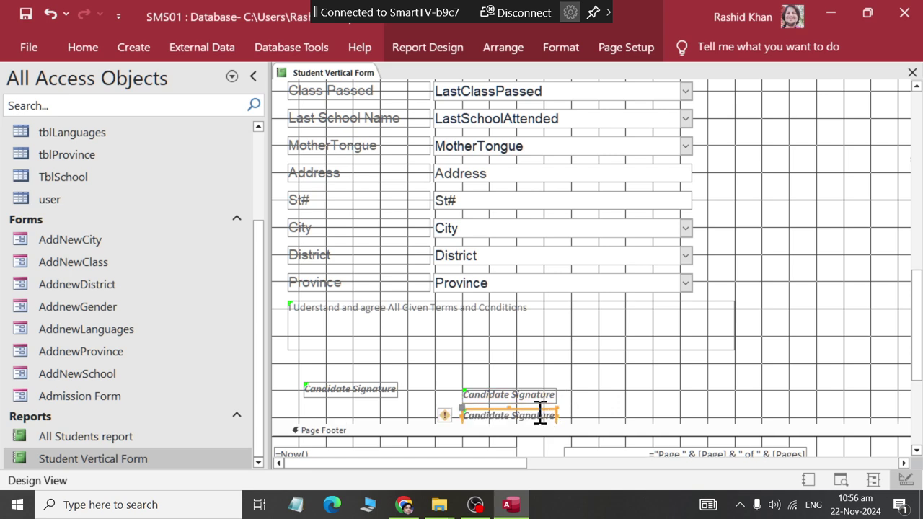
mouse_move(555, 421)
mouse_down()
mouse_move(530, 425)
mouse_move(703, 391)
mouse_up()
click(509, 418)
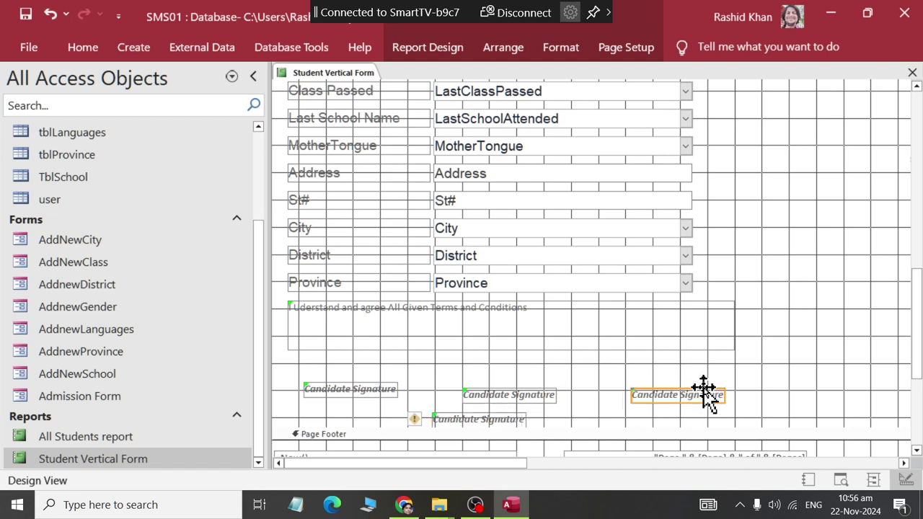
drag(405, 427, 404, 422)
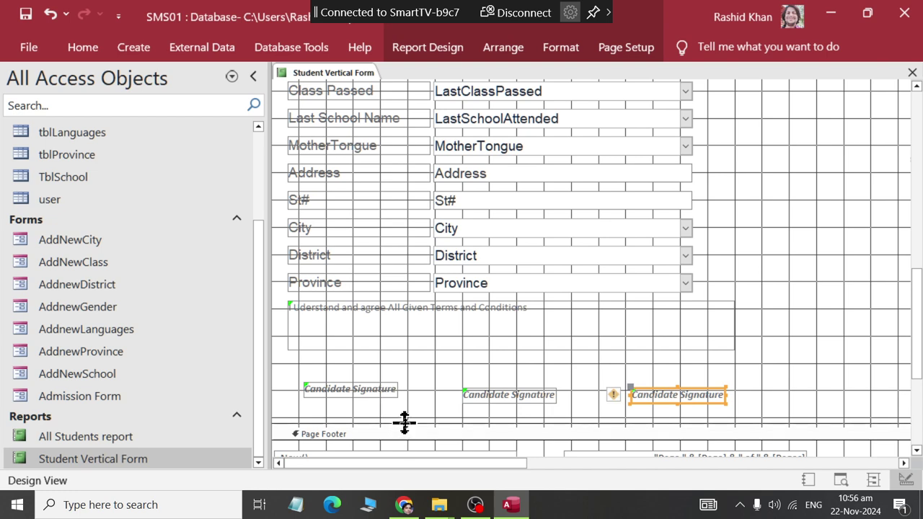
Align the bottom edges of the three Candidate Signature labels
mouse_move(342, 371)
mouse_down()
mouse_move(351, 388)
mouse_move(724, 419)
mouse_move(735, 393)
mouse_up()
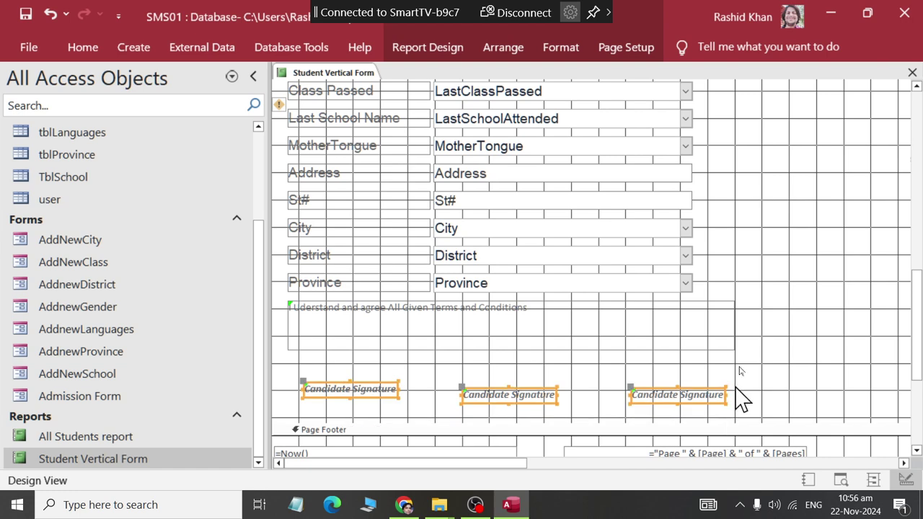
click(561, 50)
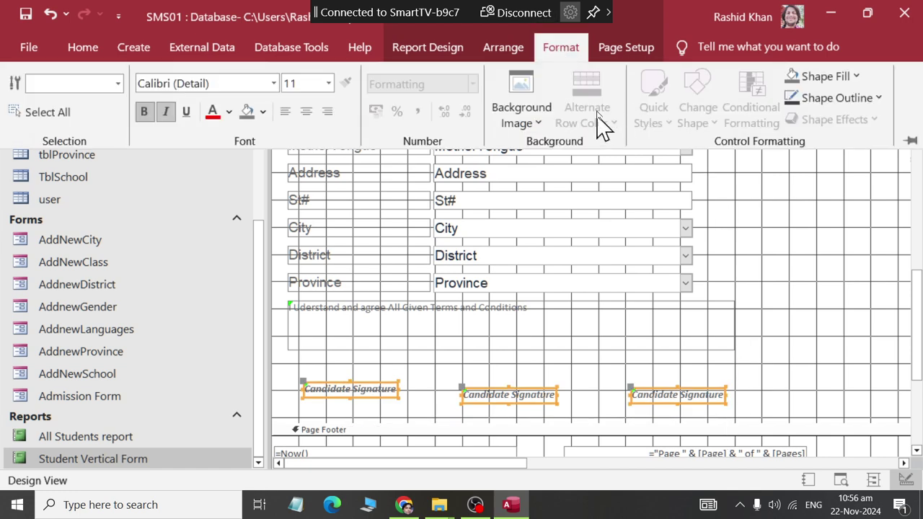
click(611, 52)
click(509, 51)
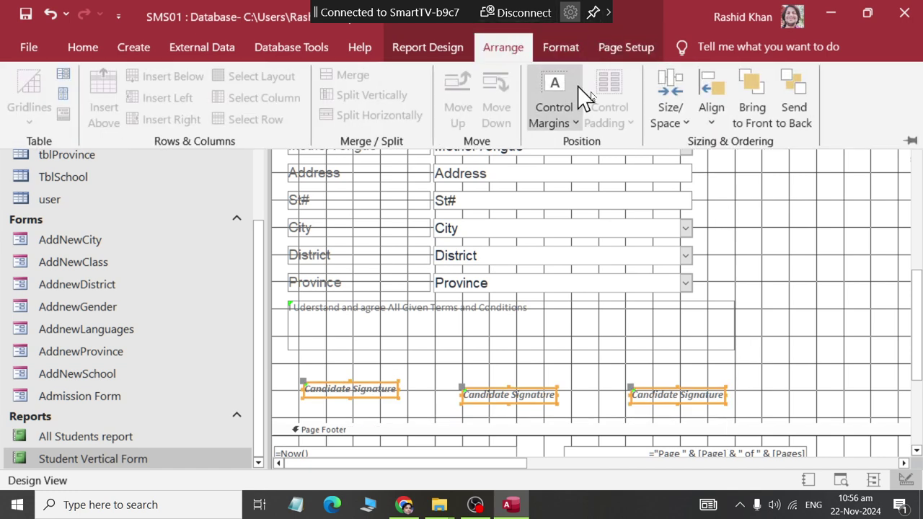
click(710, 129)
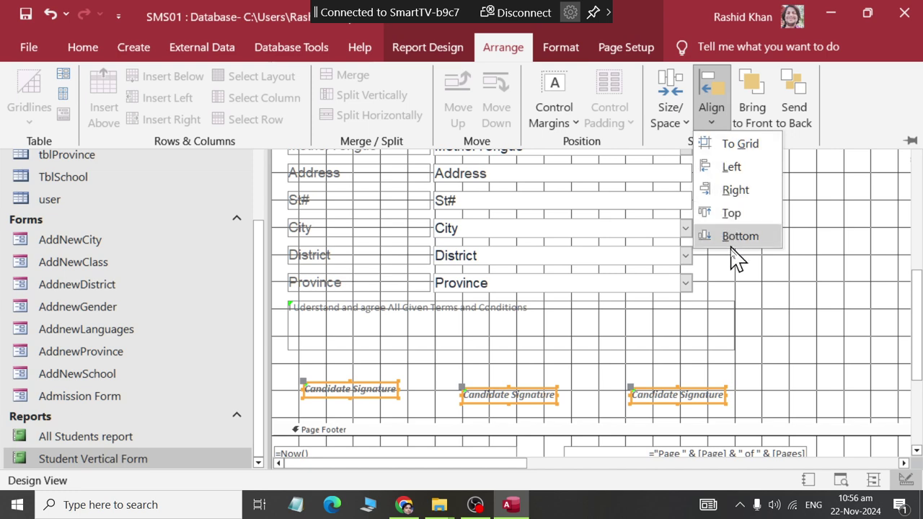
click(735, 238)
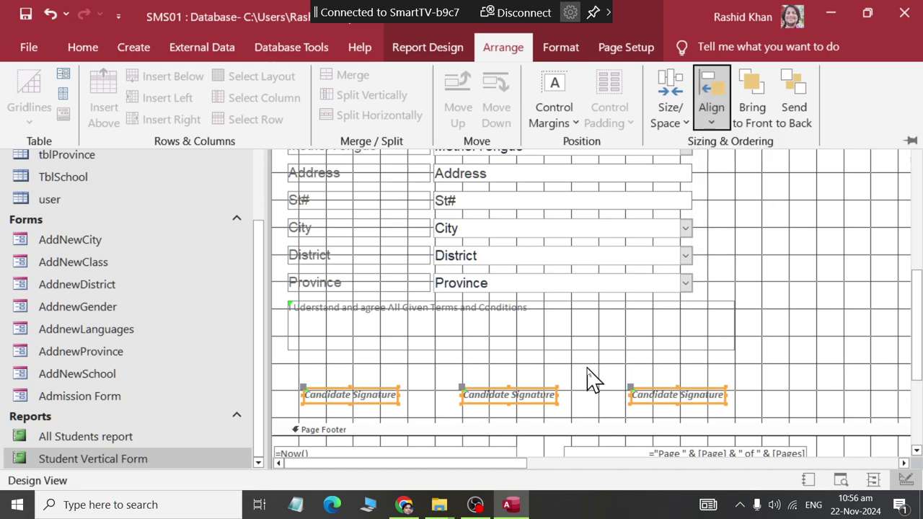
click(635, 369)
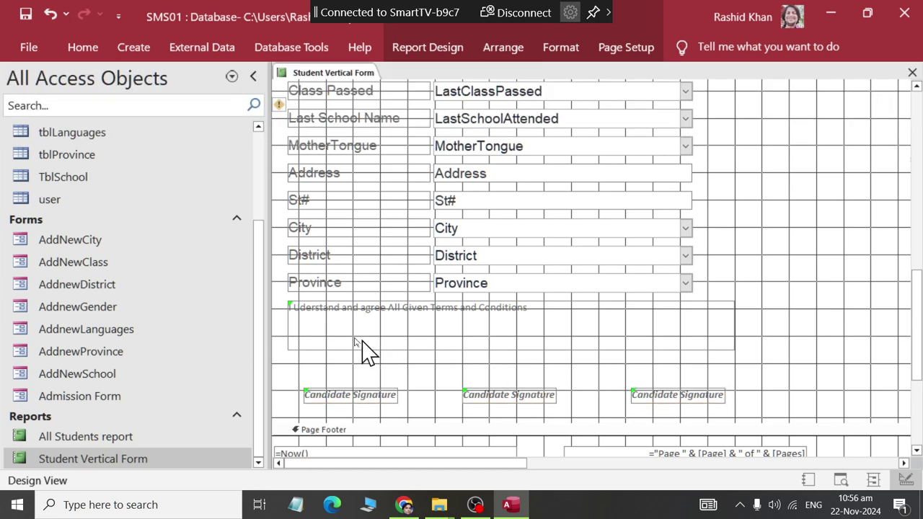
click(502, 52)
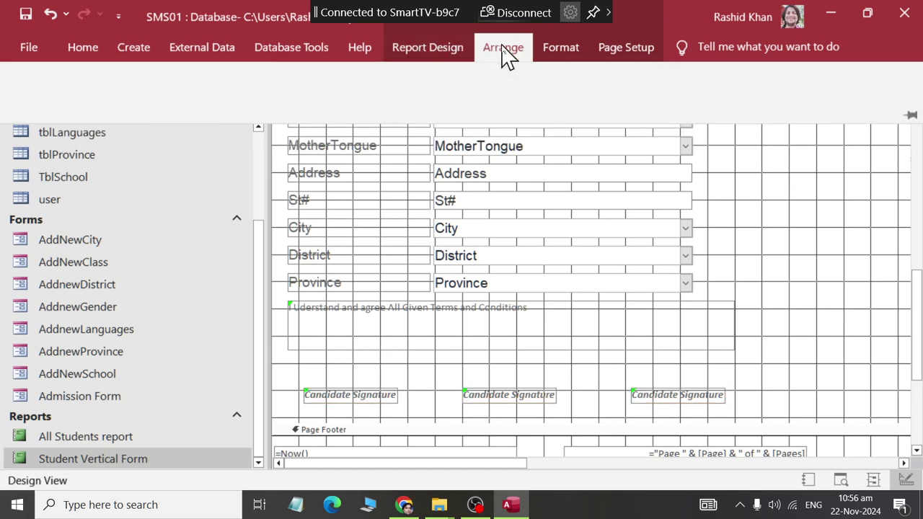
click(556, 51)
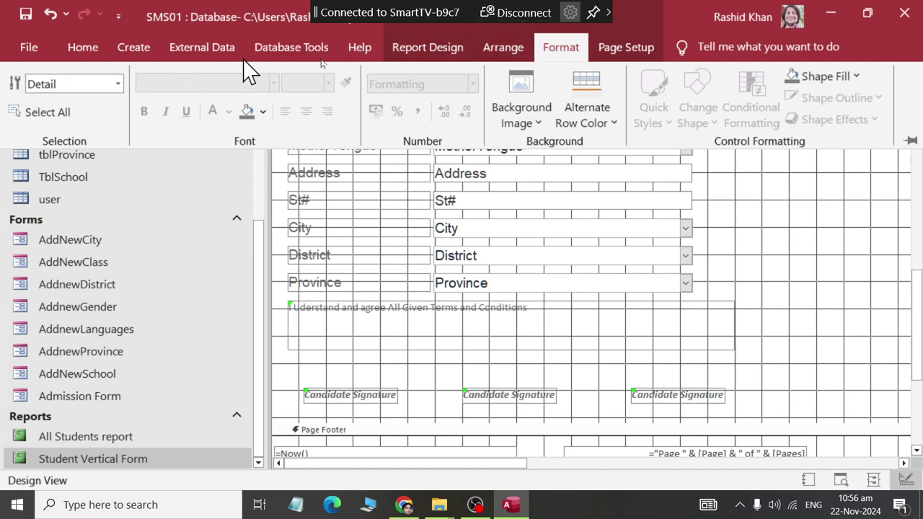
click(613, 58)
click(569, 57)
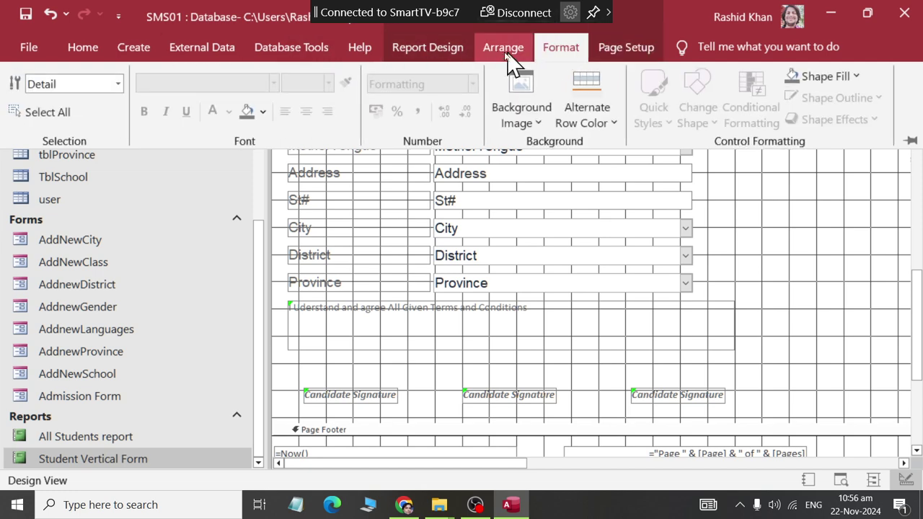
click(501, 55)
click(431, 51)
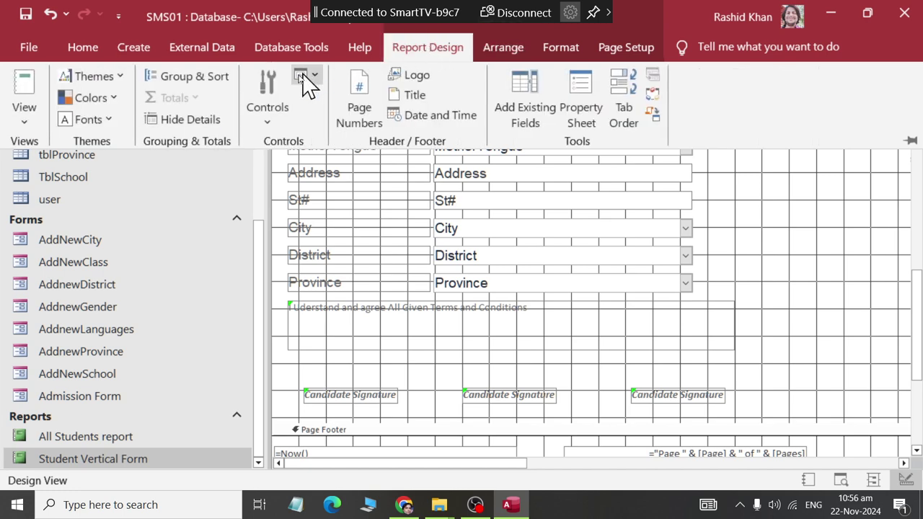
Draw a horizontal signature line just above the first Candidate Signature label, slightly wider than the label
click(267, 108)
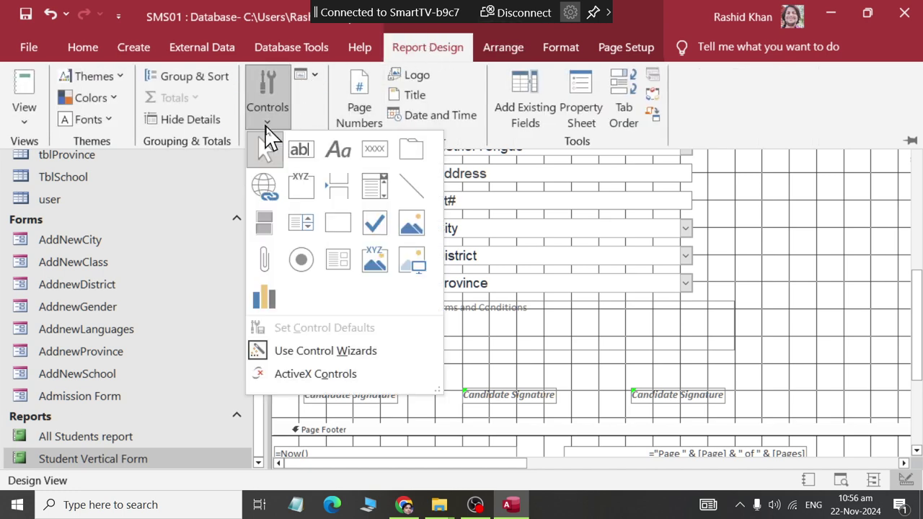
click(411, 189)
click(299, 377)
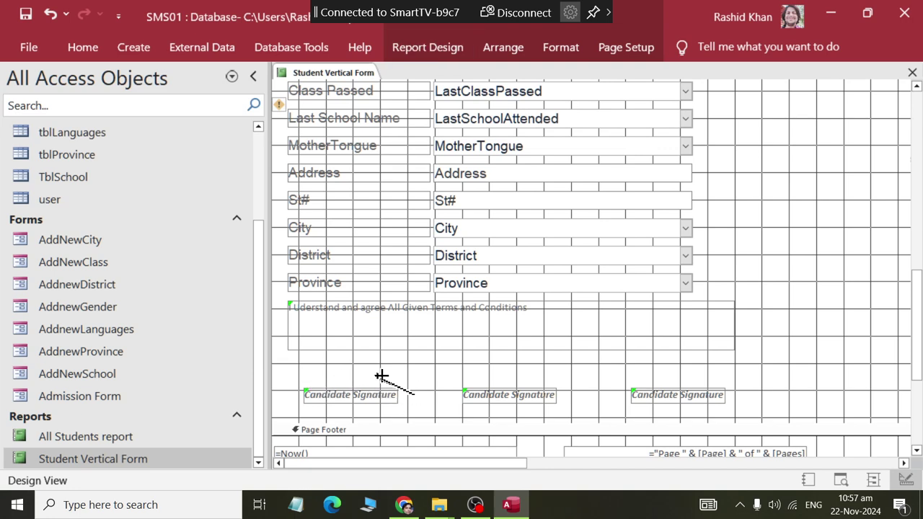
drag(410, 380, 411, 377)
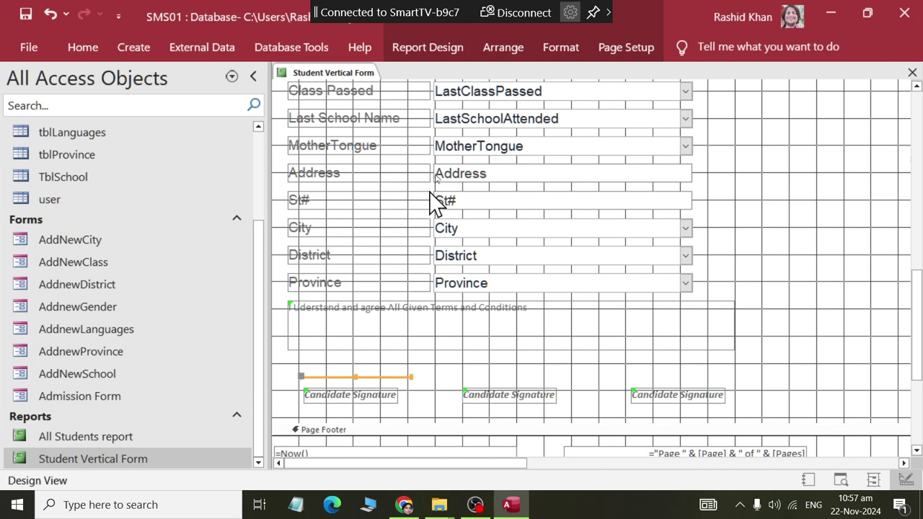
click(569, 49)
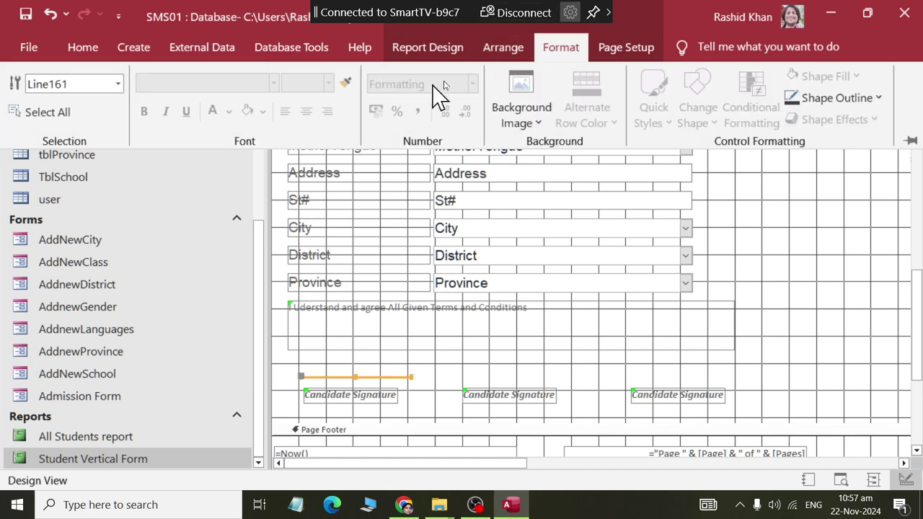
click(515, 50)
click(611, 50)
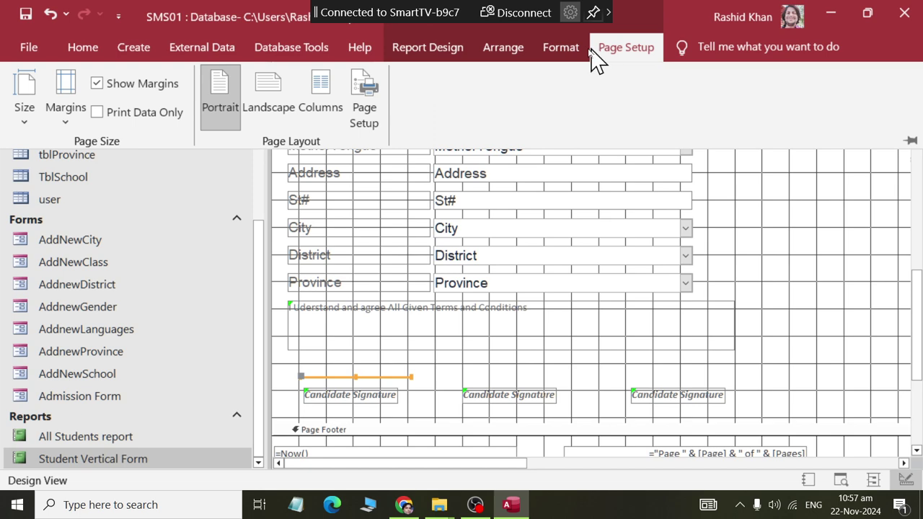
click(559, 52)
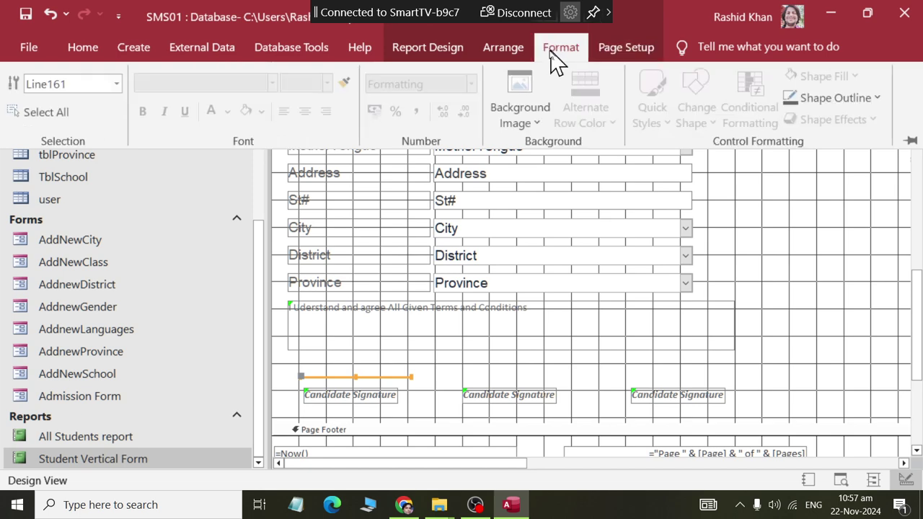
click(503, 51)
click(447, 48)
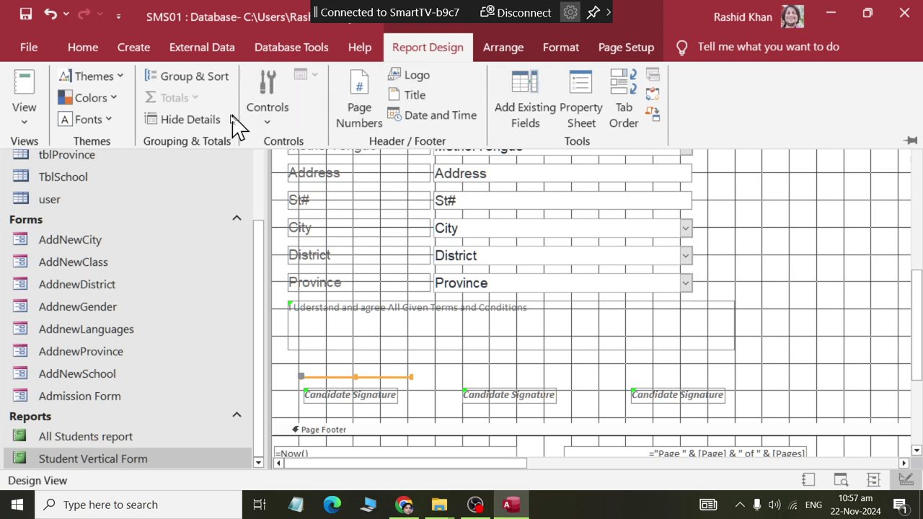
Duplicate the signature line and place the copy above the middle Candidate Signature label, level with the first line
click(411, 383)
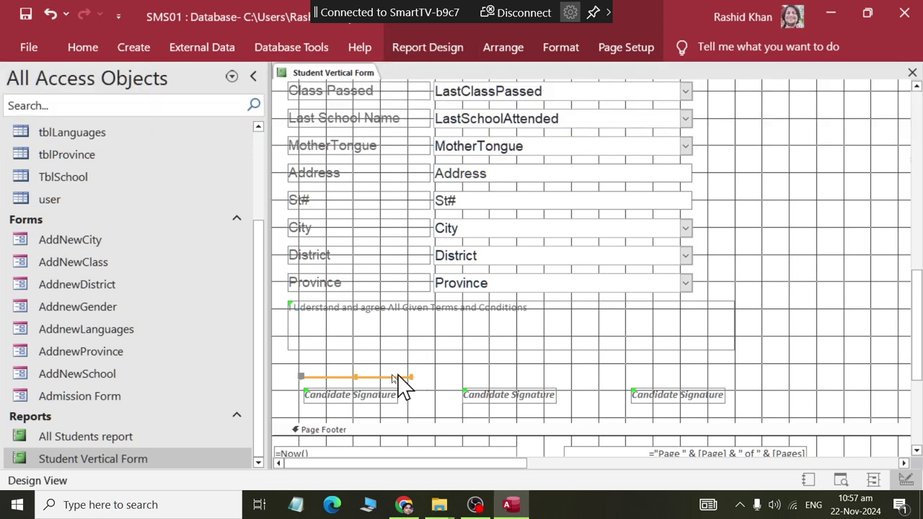
click(314, 382)
click(312, 377)
drag(315, 377, 317, 381)
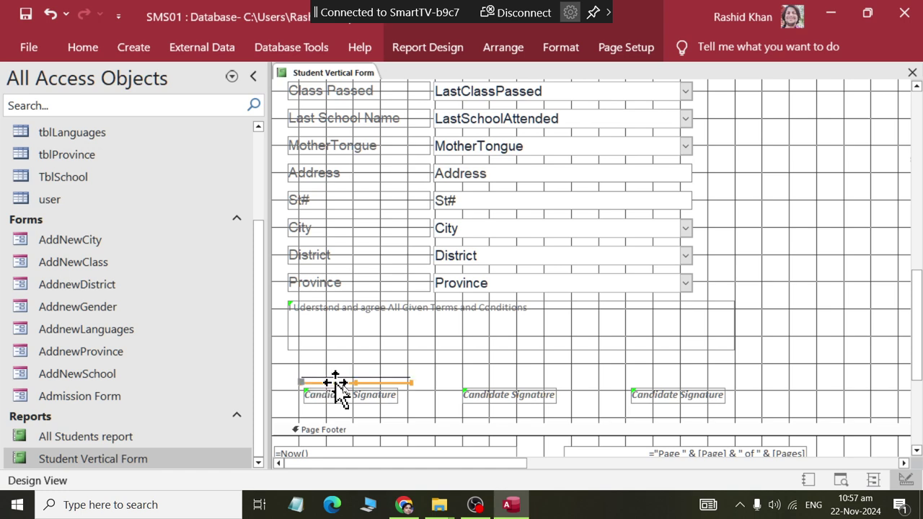
click(476, 374)
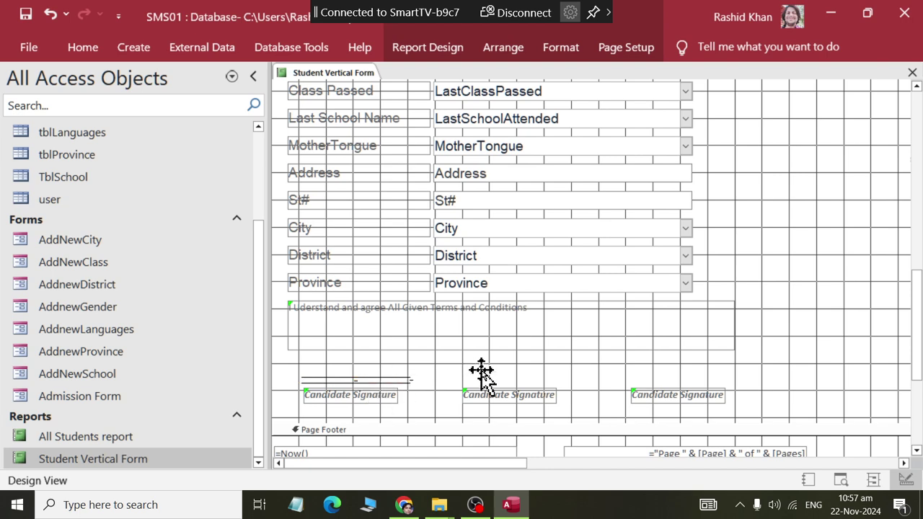
mouse_move(511, 373)
mouse_down()
mouse_move(525, 382)
mouse_move(519, 377)
mouse_up()
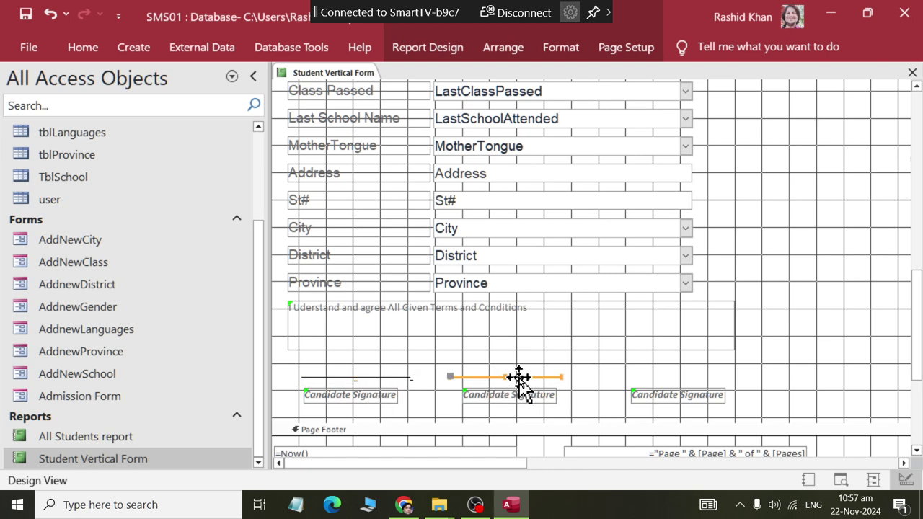
Paste another copy of the signature line and nudge it right until it is centred above the third Candidate Signature label
key(ctrl+v)
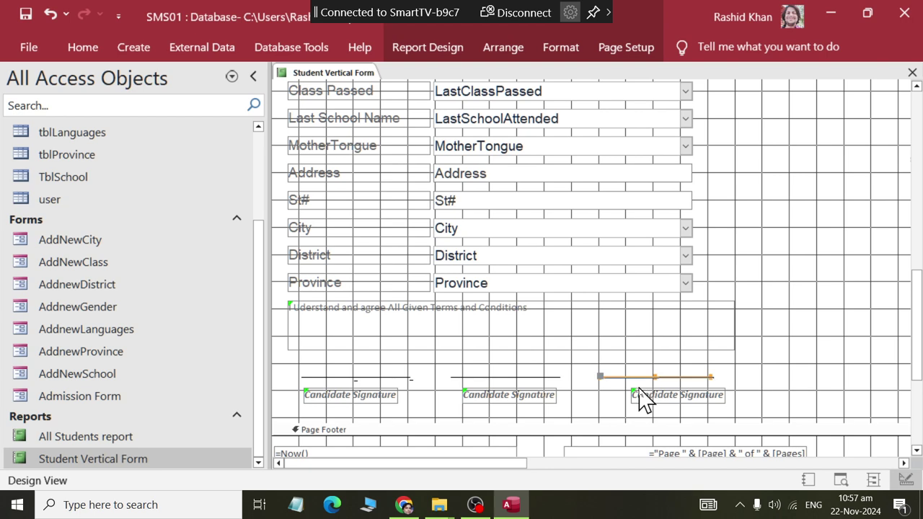
key(Right)
key(Right)
key(Right)
key(Right)
key(Right)
key(Right)
click(608, 405)
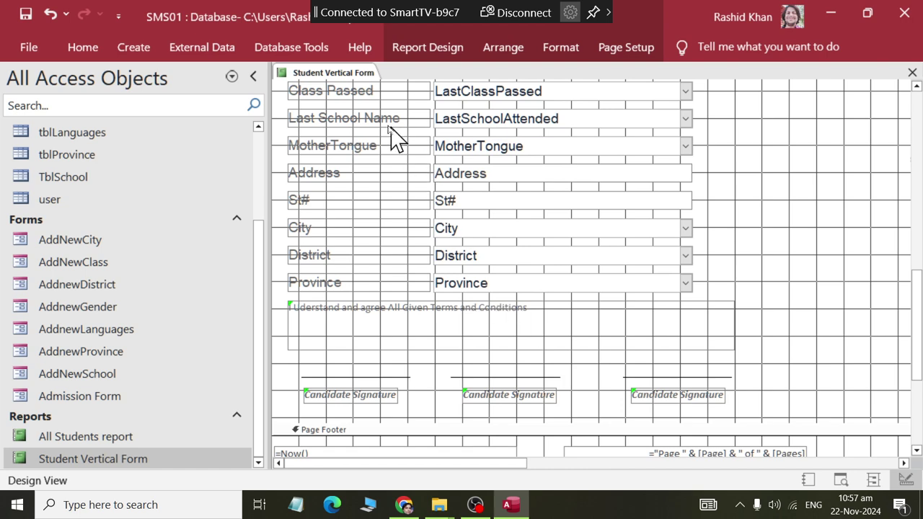
Show the Student Vertical Form in Report View to check the layout
right_click(354, 75)
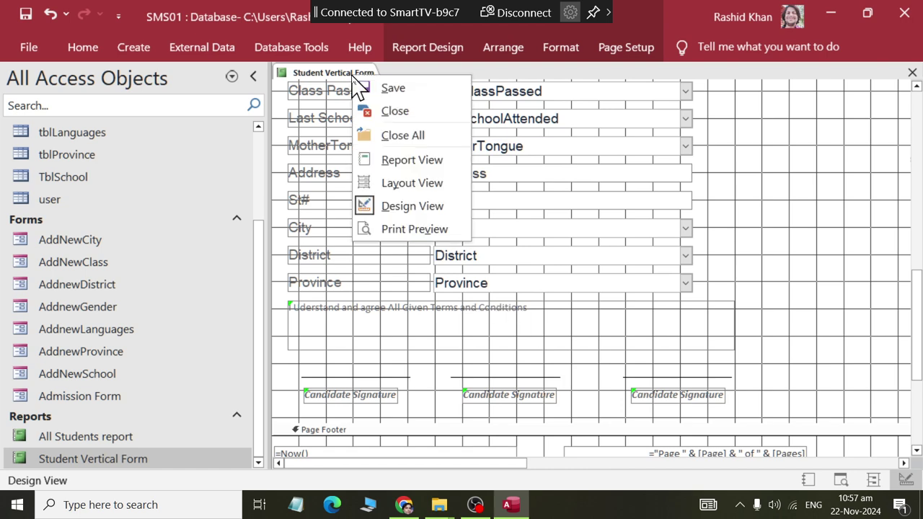
click(395, 163)
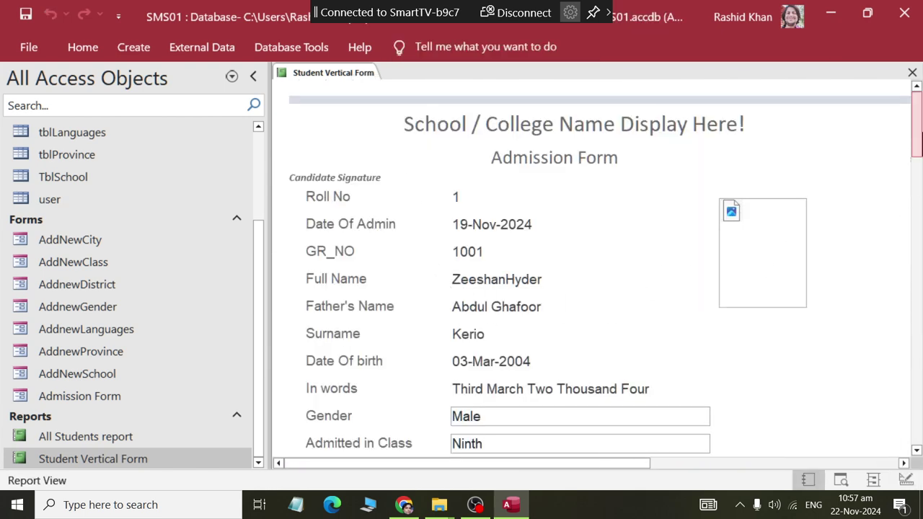
key(alt+Tab)
key(alt+Tab)
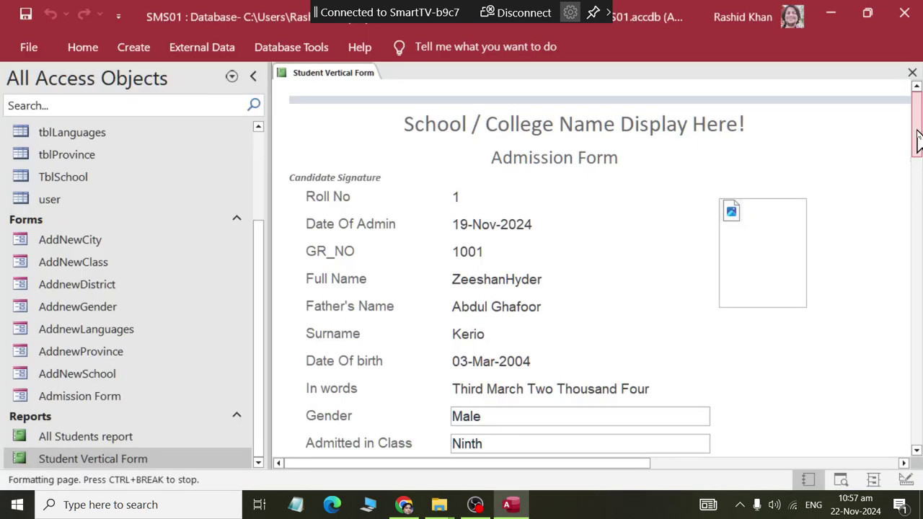
mouse_move(918, 140)
mouse_down()
mouse_move(919, 214)
mouse_move(920, 136)
mouse_up()
Open the report in Print Preview and check the admission form layout, going forward to page 3 and viewing the whole page
right_click(374, 76)
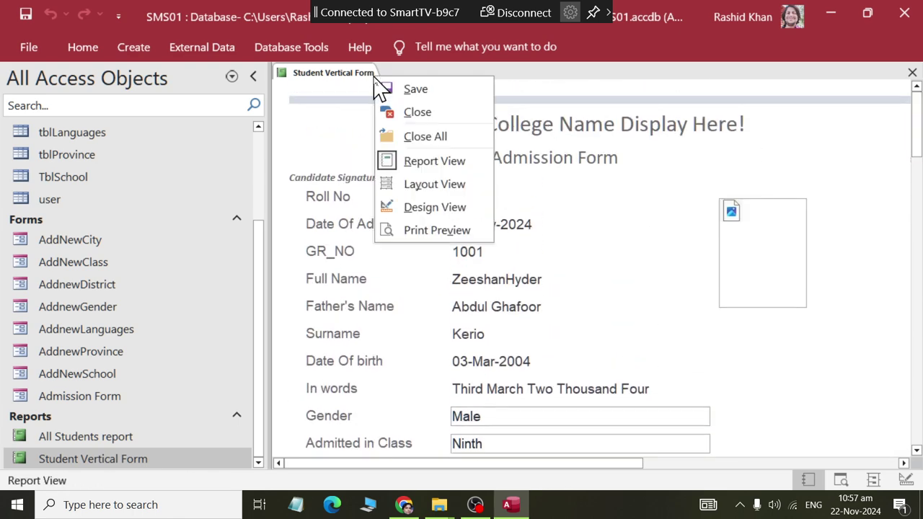
click(425, 226)
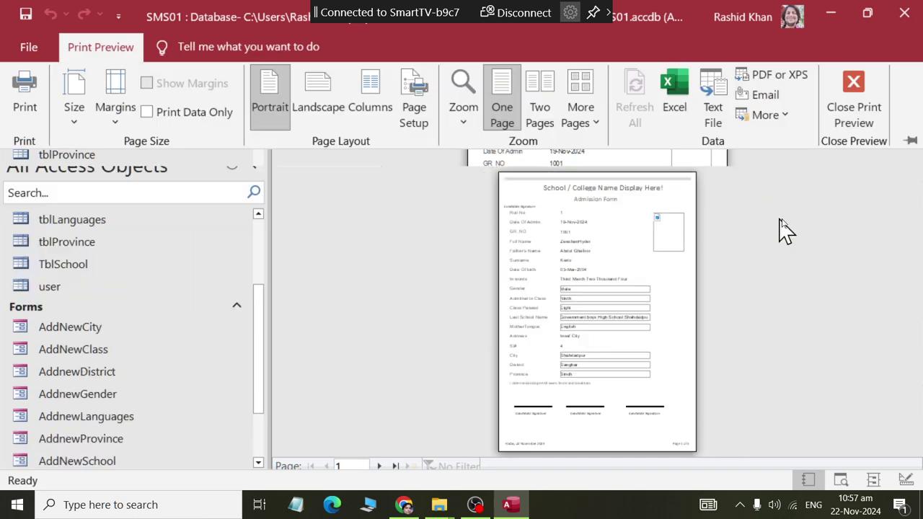
click(649, 301)
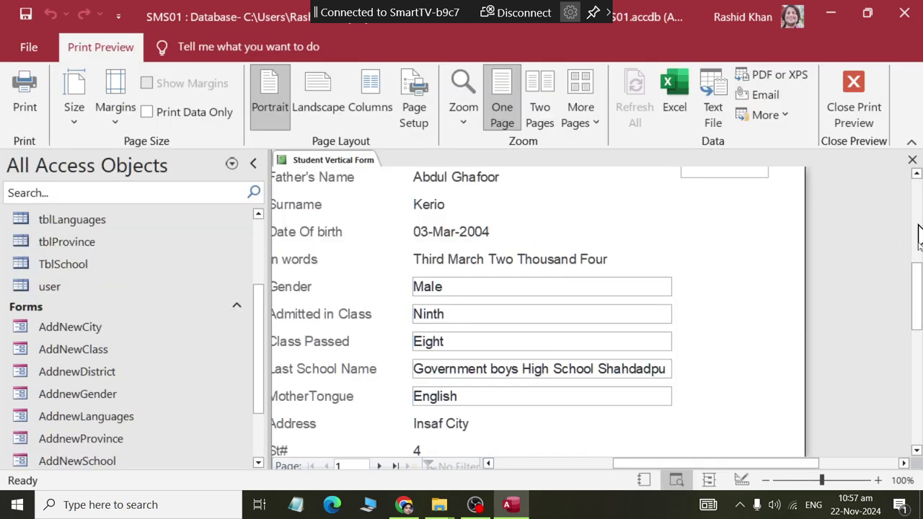
scroll(918, 284, up, 5)
scroll(919, 284, down, 6)
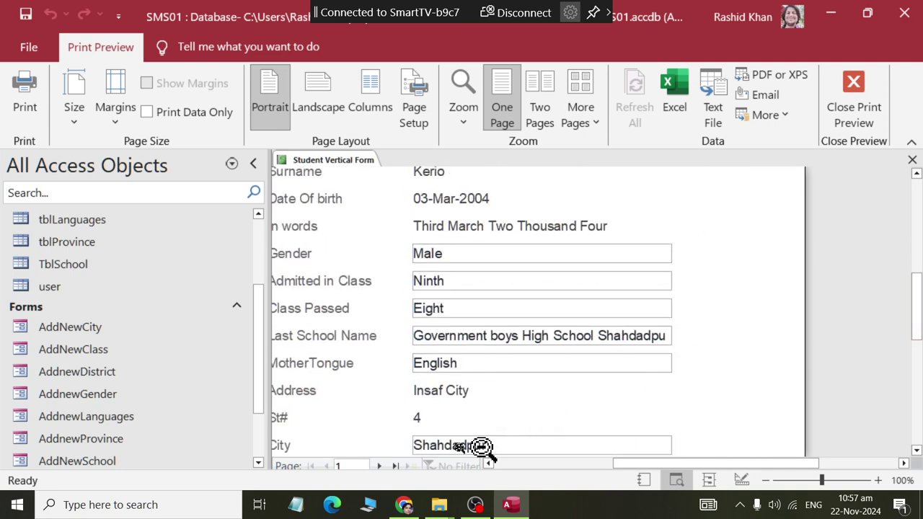
click(380, 466)
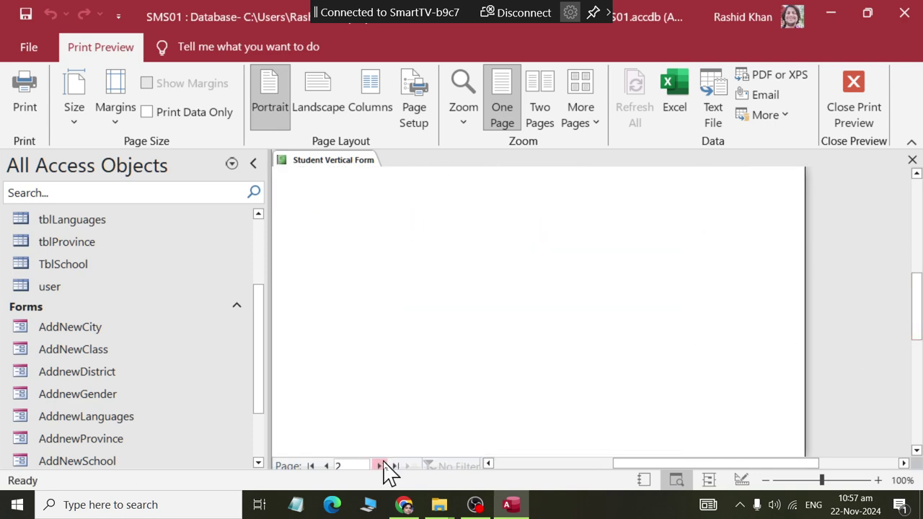
click(380, 465)
drag(734, 467, 613, 476)
scroll(696, 436, up, 3)
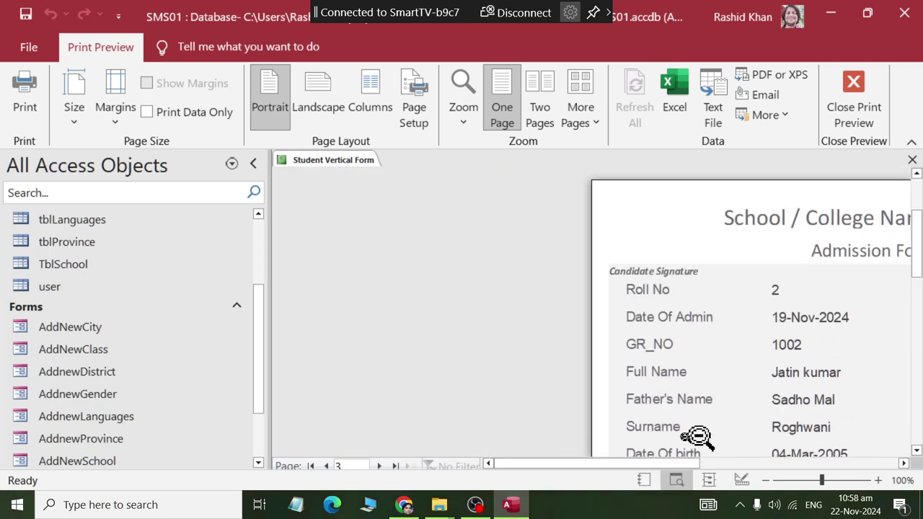
click(656, 462)
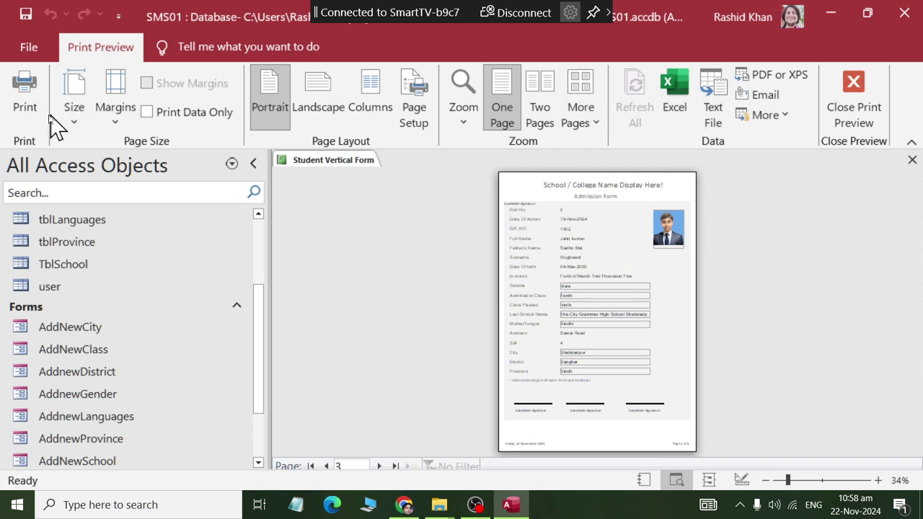
Set up a print of only page 1 on the HP LaserJet 1018 and cancel it without printing
click(27, 104)
click(486, 137)
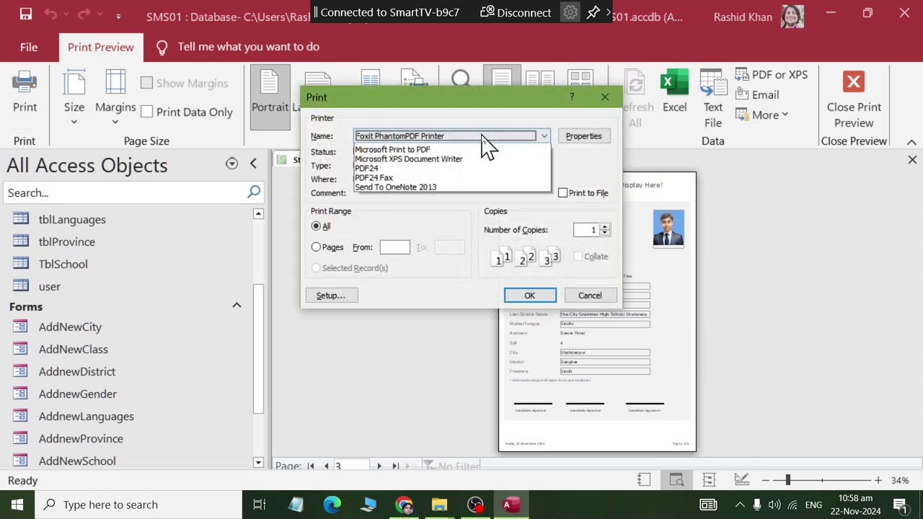
click(491, 168)
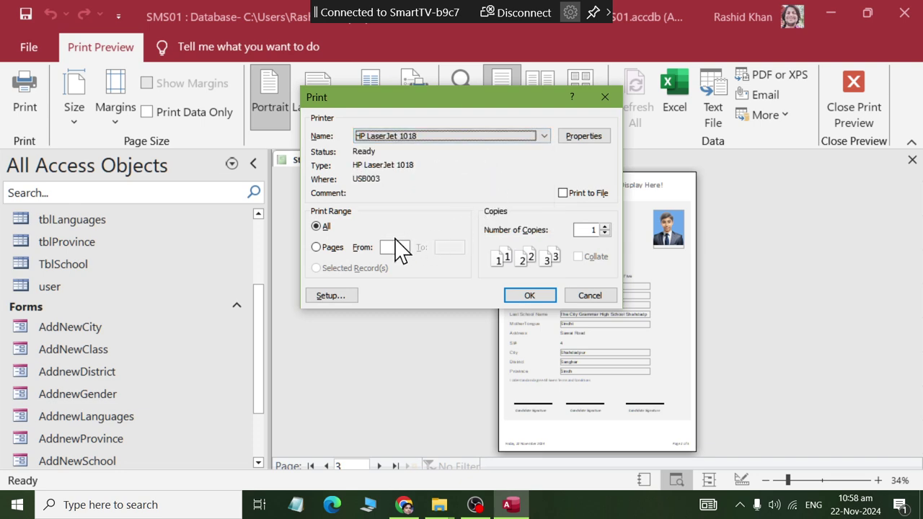
click(317, 247)
click(394, 247)
text(1)
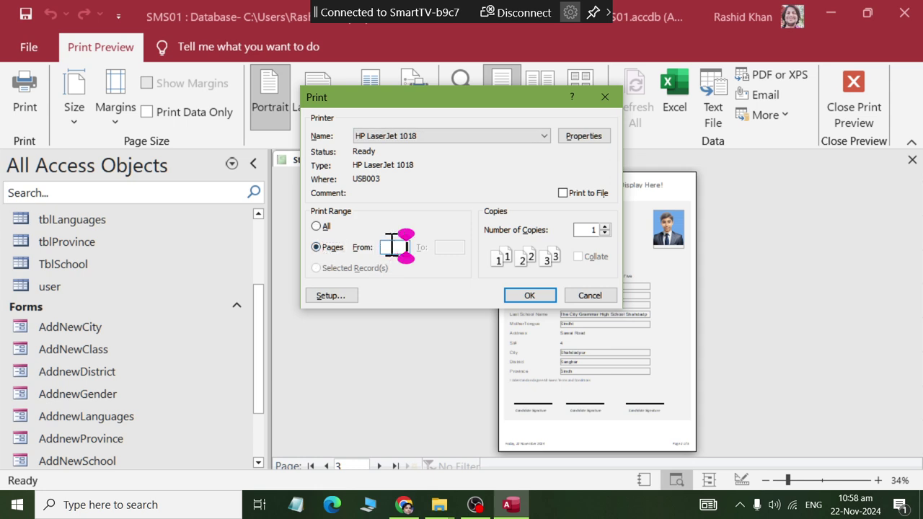
click(460, 247)
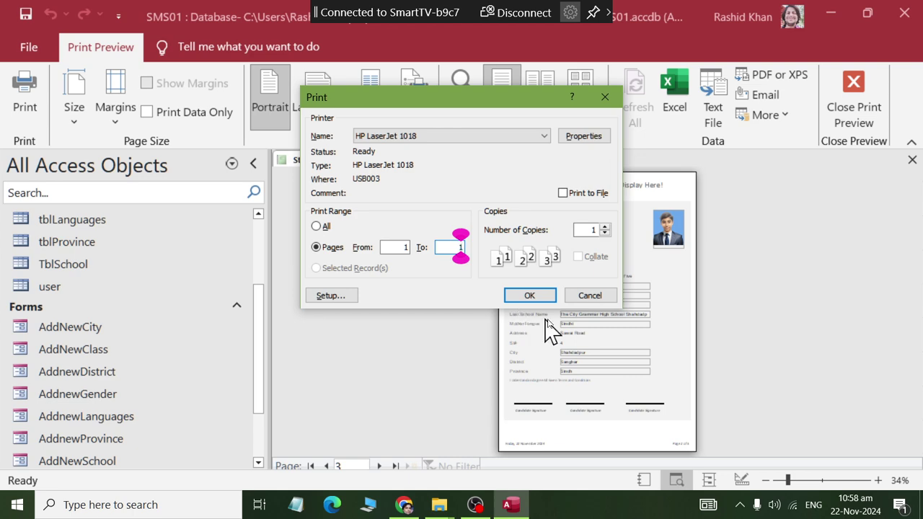
click(589, 297)
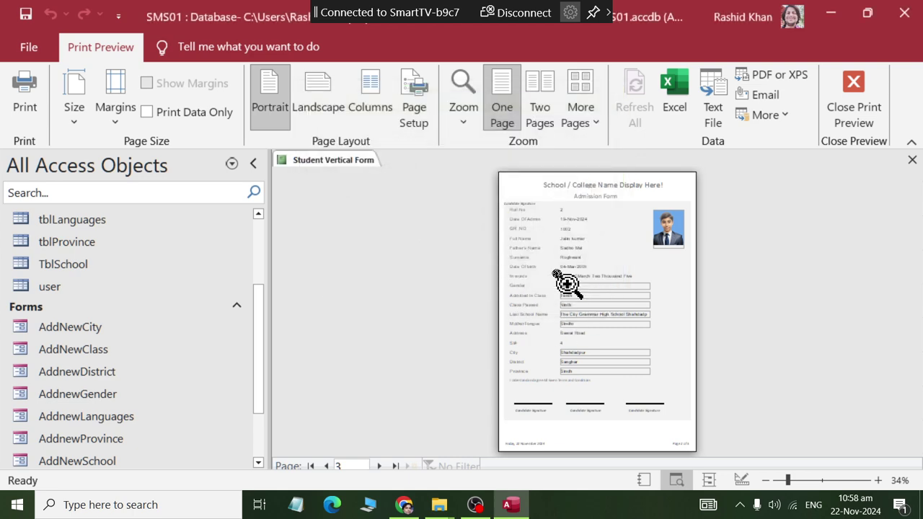
Close the Student Vertical Form report
right_click(345, 170)
click(385, 193)
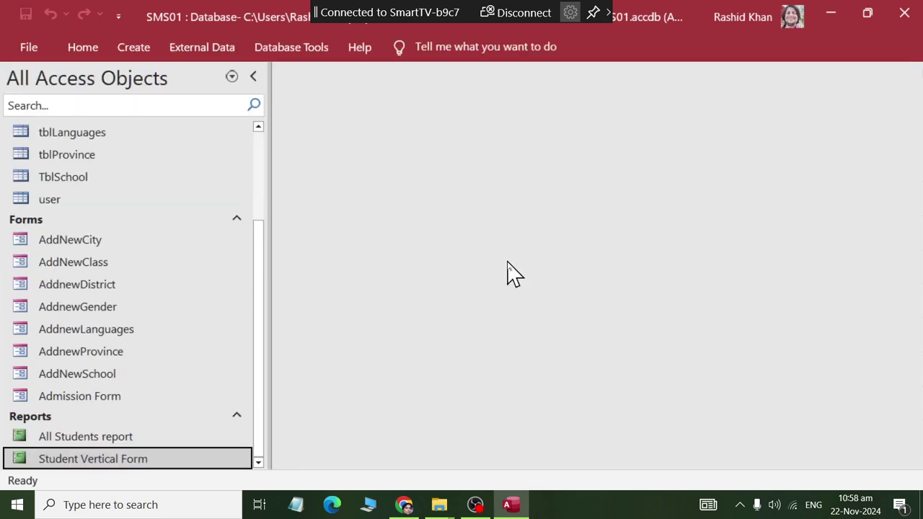
click(475, 505)
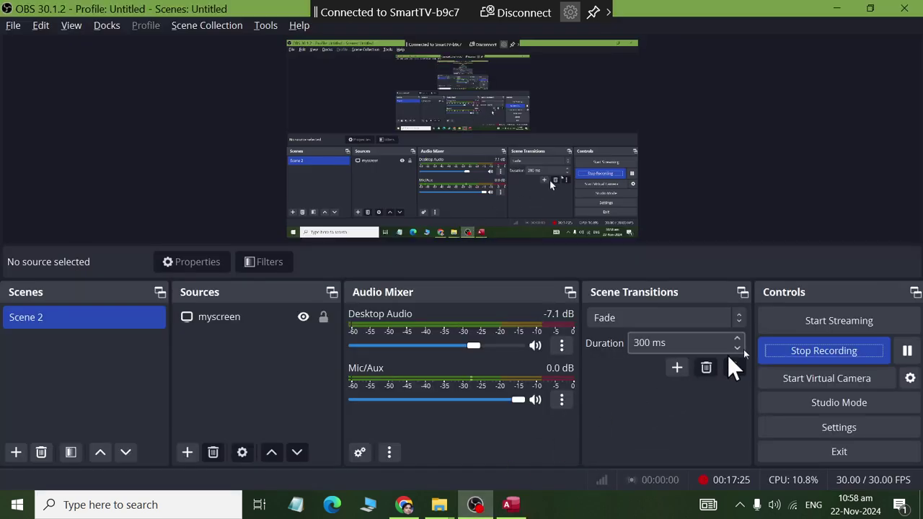